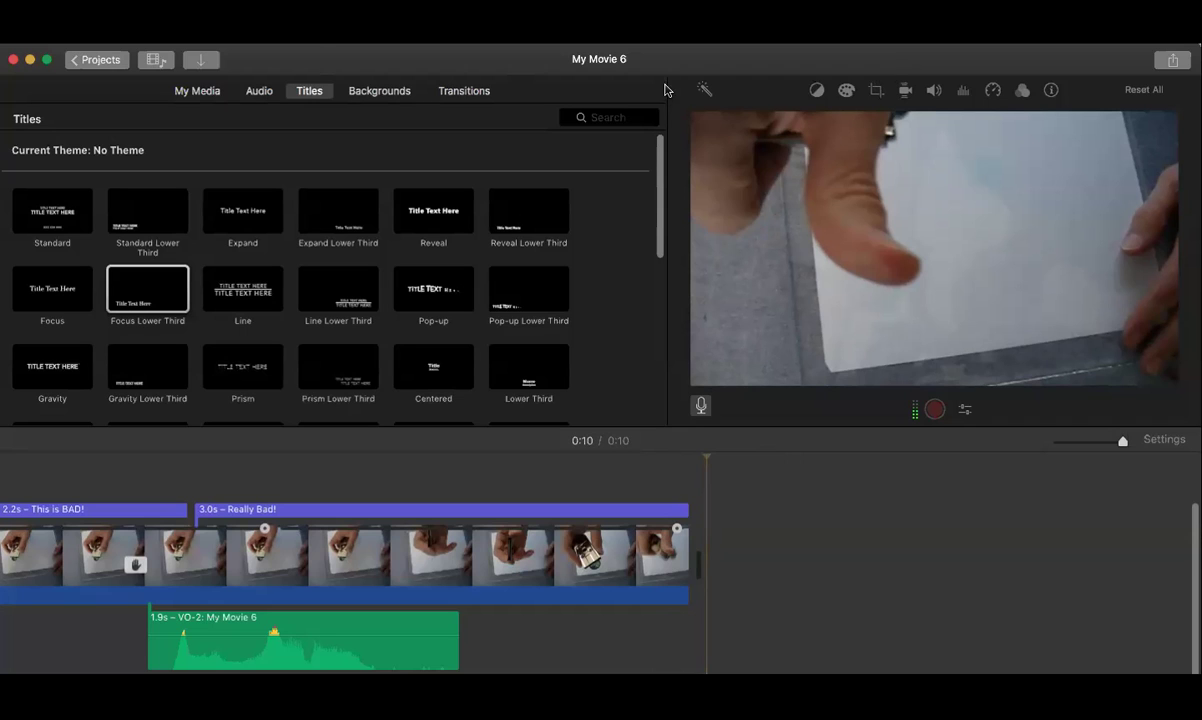
Step: Switch the movie project window to full screen and go back to the start of the timeline
{"action": "left_click", "coordinate": [45, 60]}
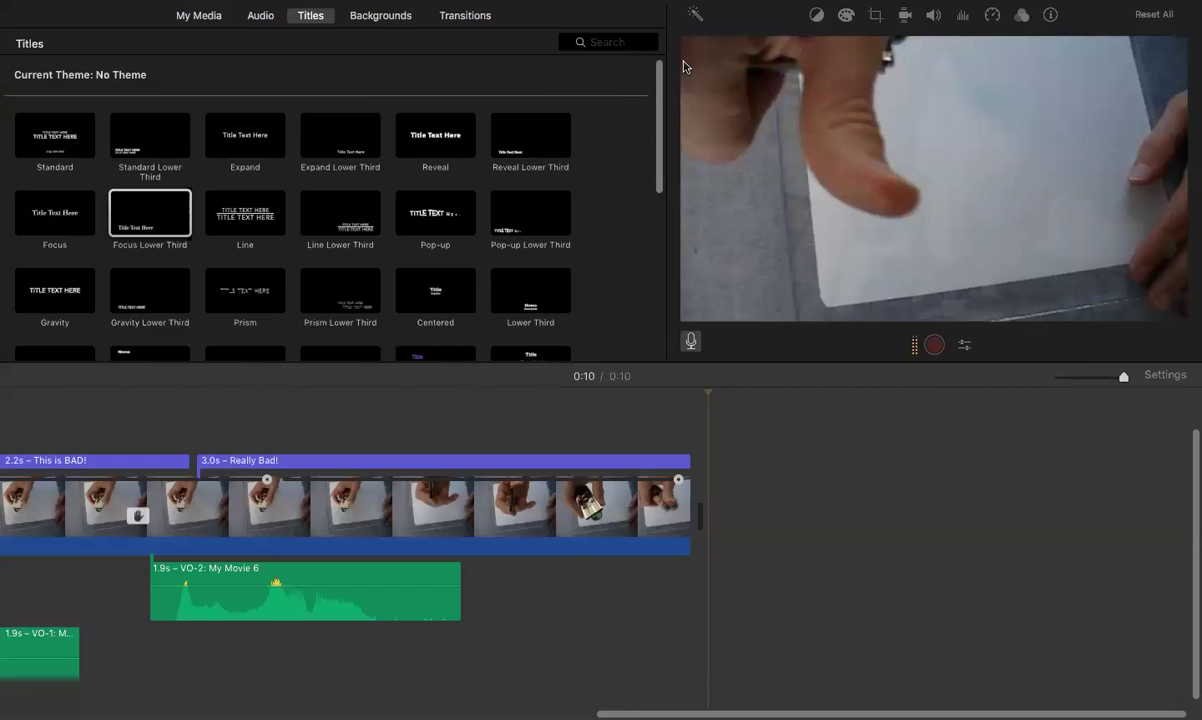
{"action": "scroll", "coordinate": [250, 685], "scroll_direction": "left", "scroll_amount": 15}
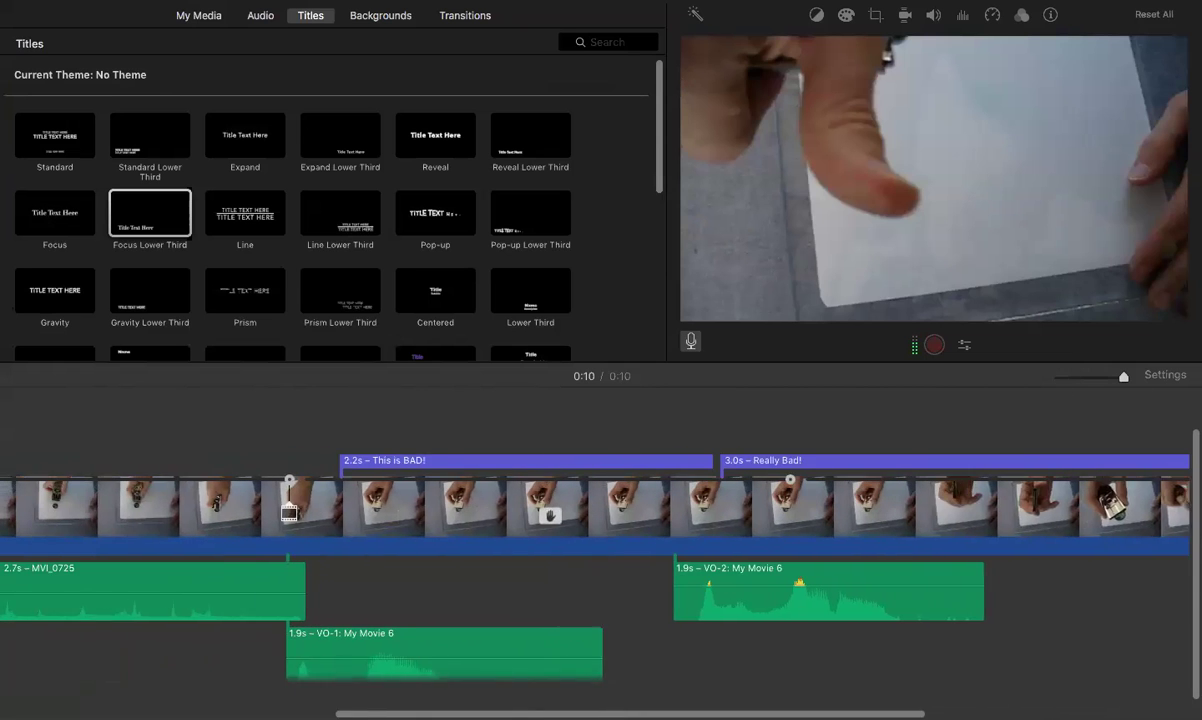
{"action": "scroll", "coordinate": [222, 682], "scroll_direction": "left", "scroll_amount": 2}
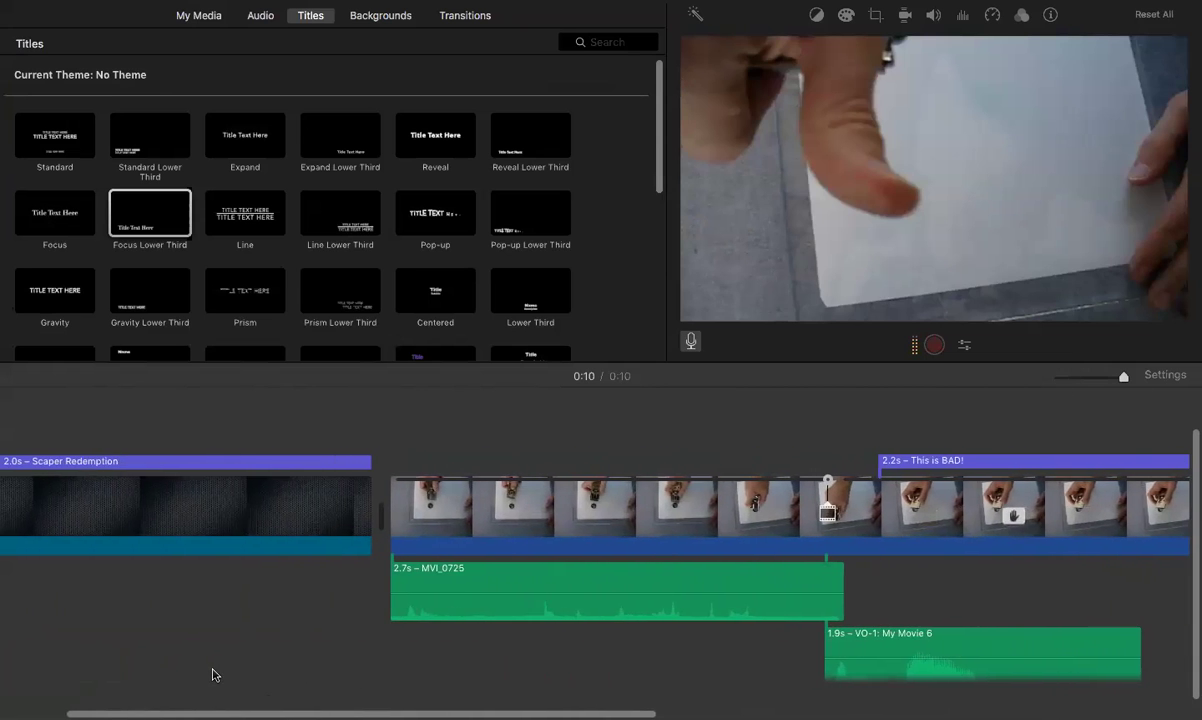
{"action": "scroll", "coordinate": [250, 600], "scroll_direction": "left", "scroll_amount": 5}
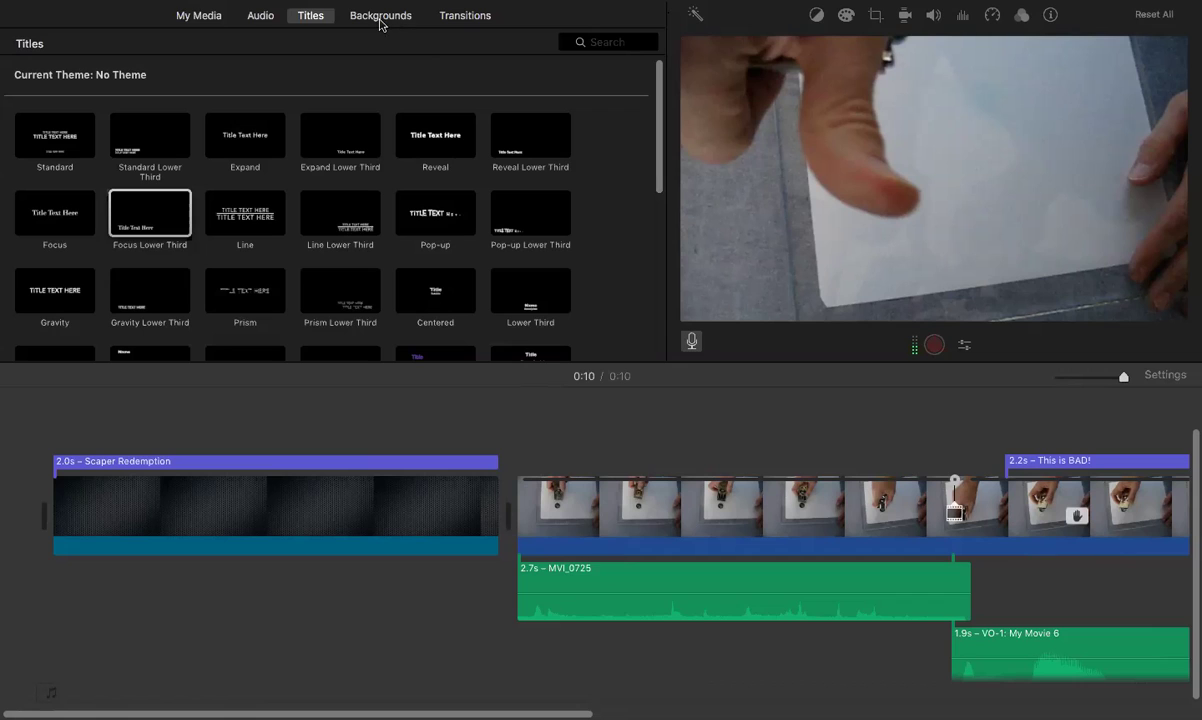
Step: Add 1812 Overture (Conclusion) from the iTunes library as background music at the start of the movie
{"action": "left_click", "coordinate": [261, 16]}
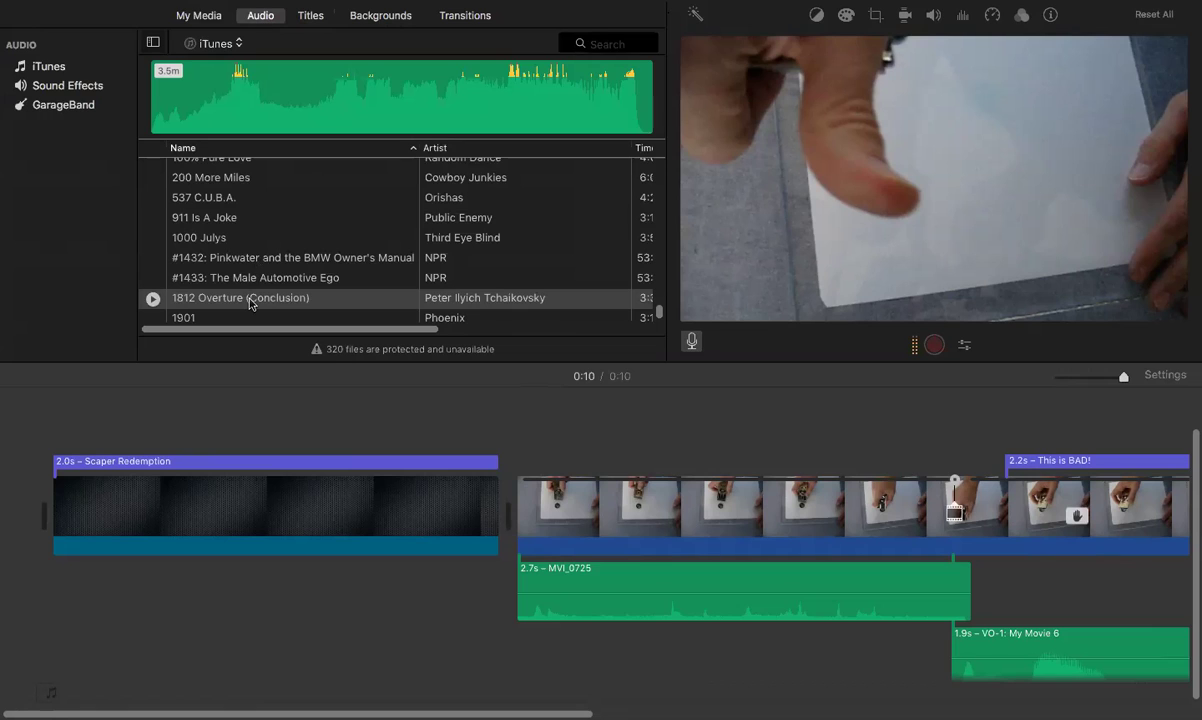
{"action": "left_click", "coordinate": [250, 304]}
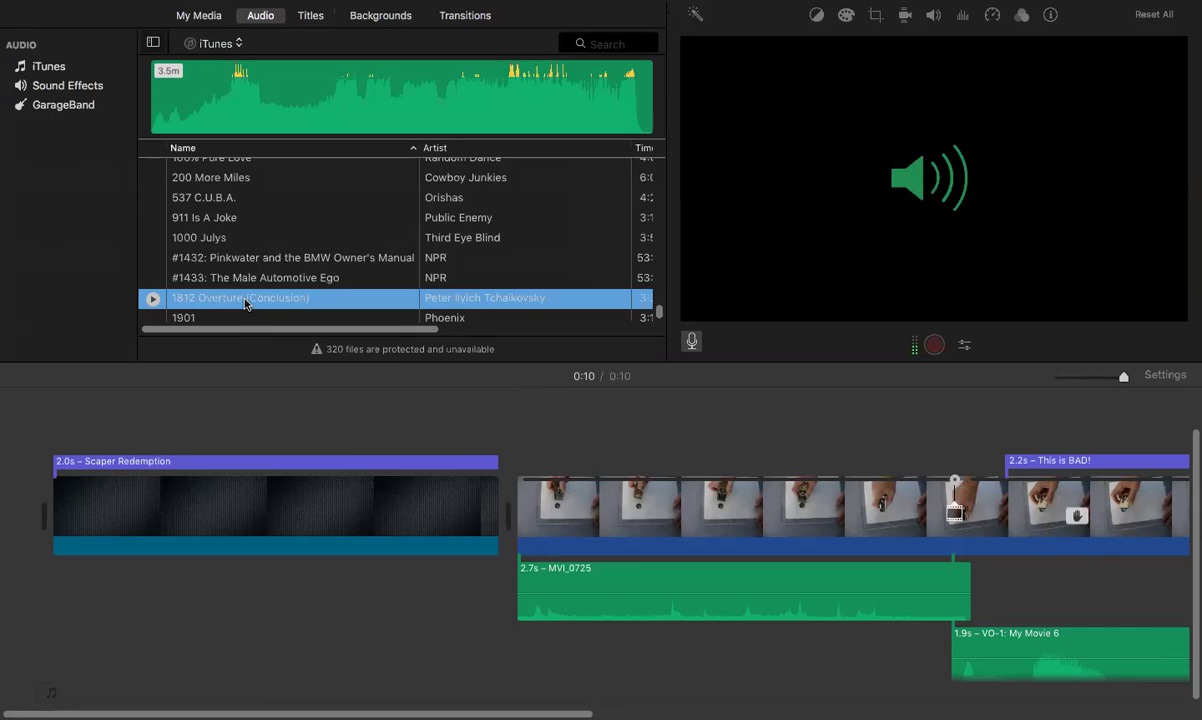
{"action": "left_click", "coordinate": [72, 634]}
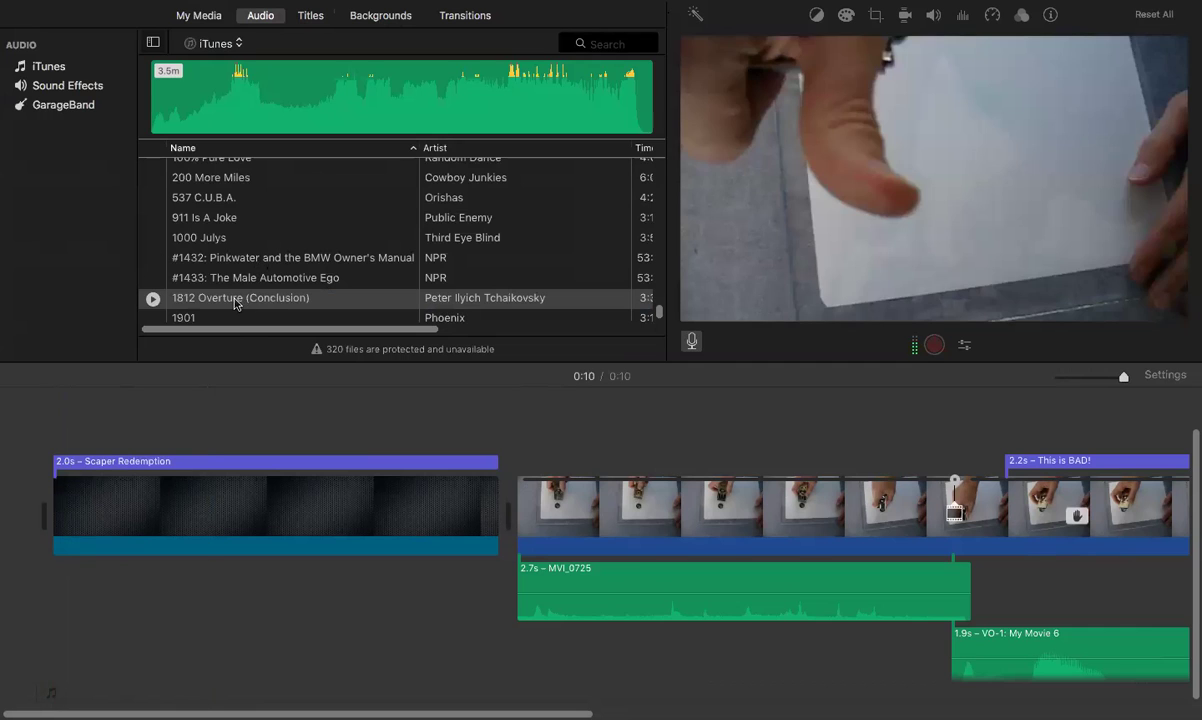
{"action": "left_click_drag", "start_coordinate": [235, 303], "coordinate": [170, 685]}
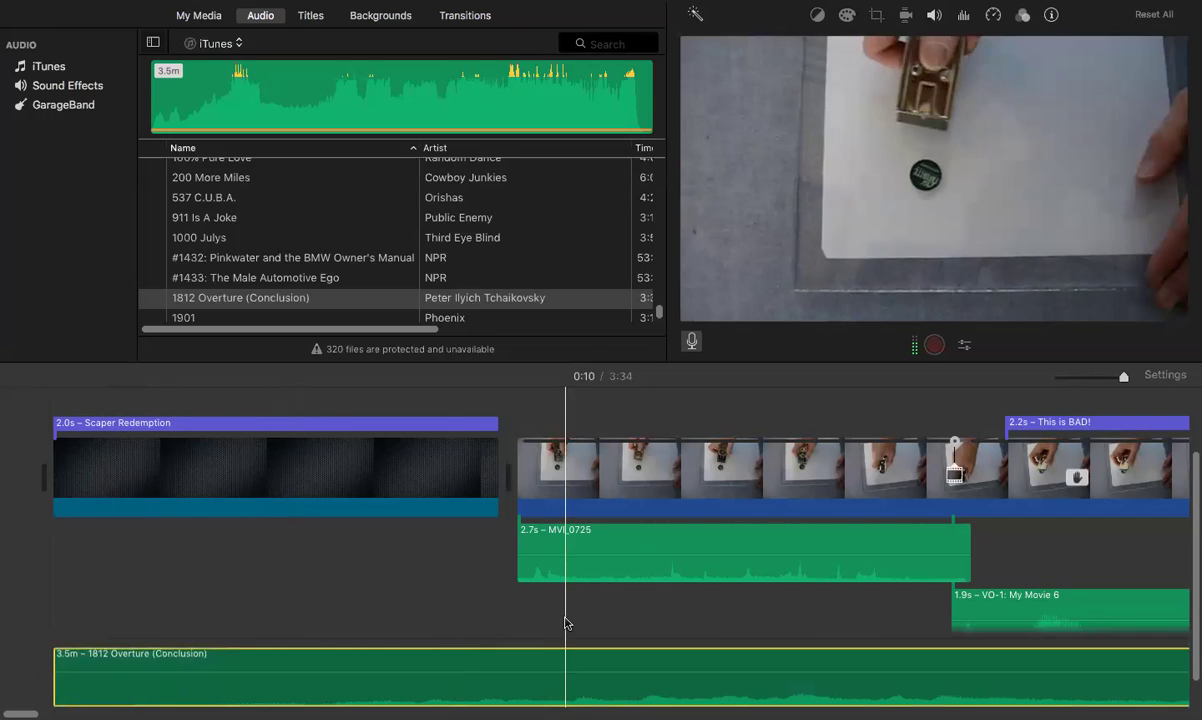
{"action": "scroll", "coordinate": [600, 500], "scroll_direction": "right", "scroll_amount": 10}
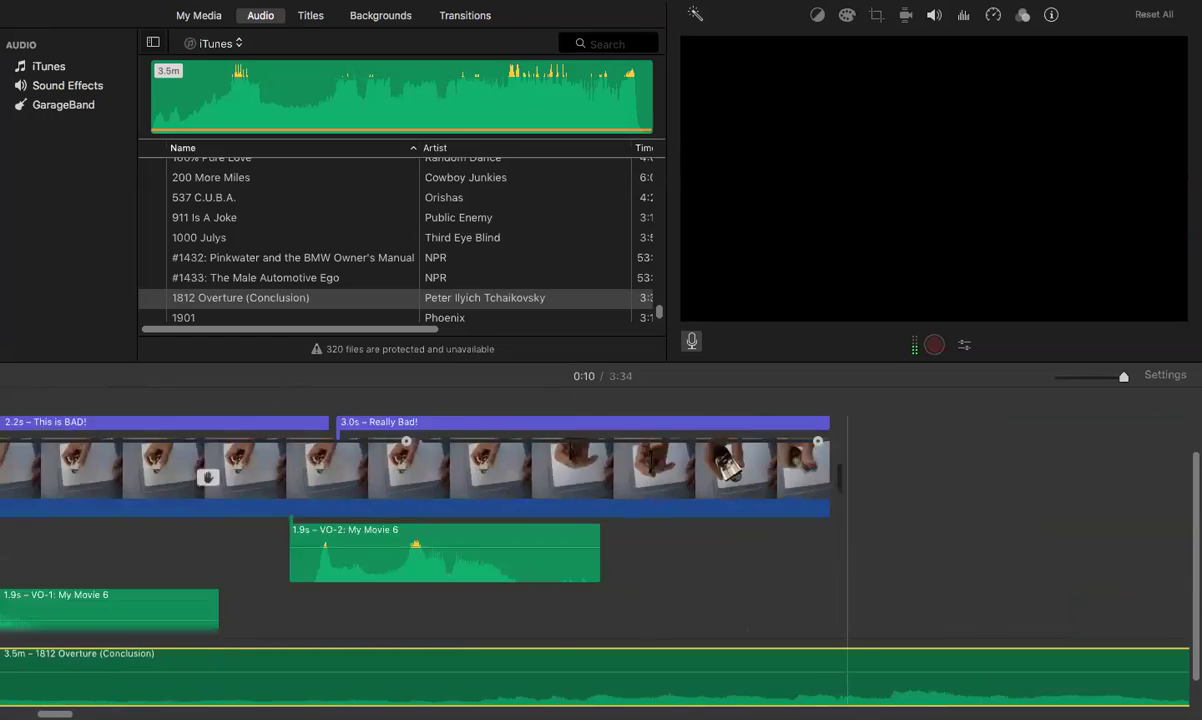
{"action": "scroll", "coordinate": [600, 500], "scroll_direction": "left", "scroll_amount": 10}
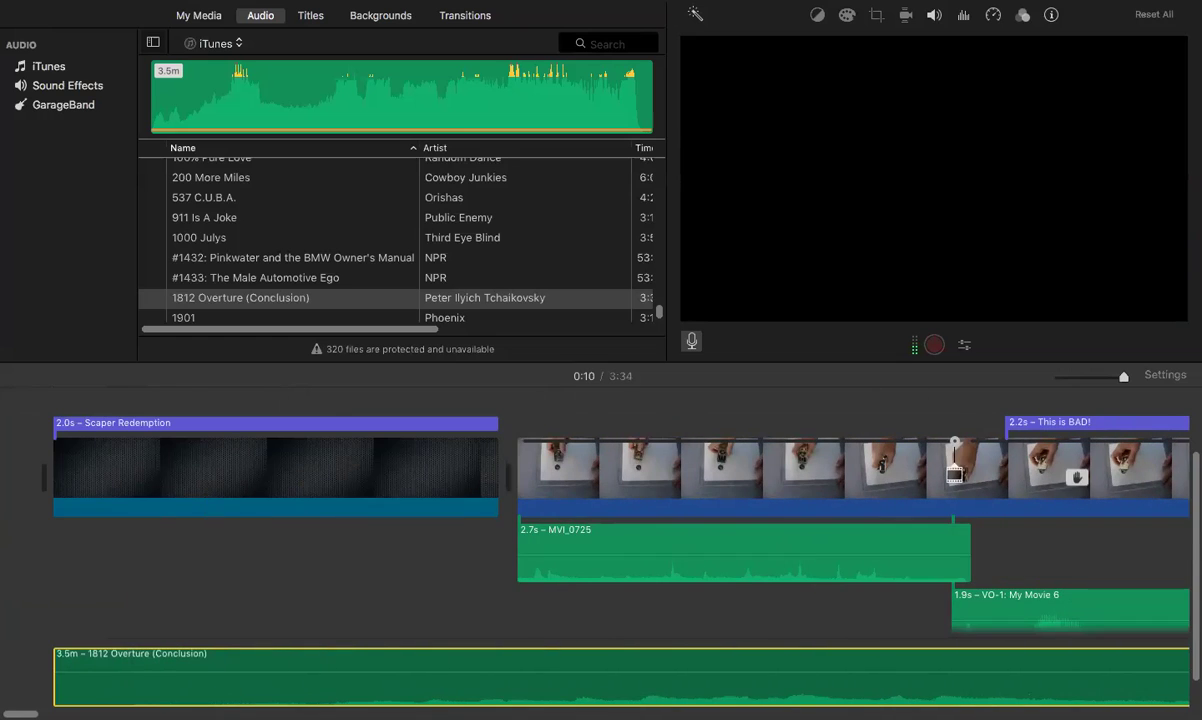
{"action": "scroll", "coordinate": [600, 500], "scroll_direction": "right", "scroll_amount": 10}
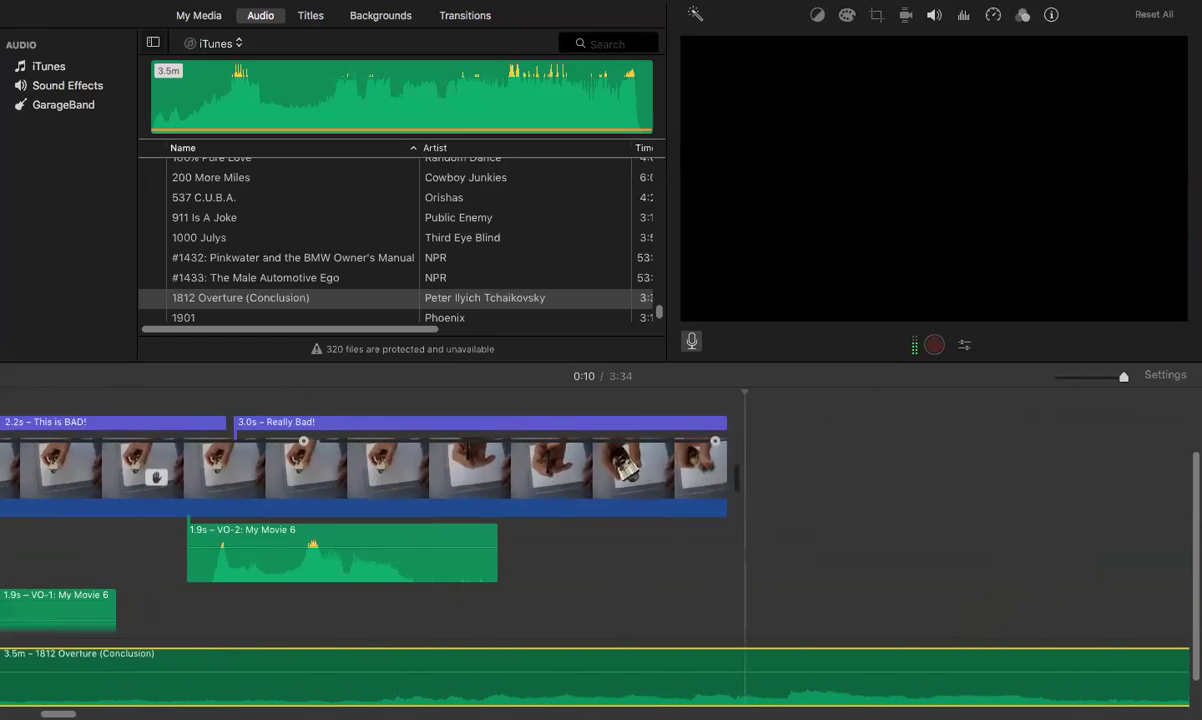
{"action": "scroll", "coordinate": [600, 500], "scroll_direction": "left", "scroll_amount": 10}
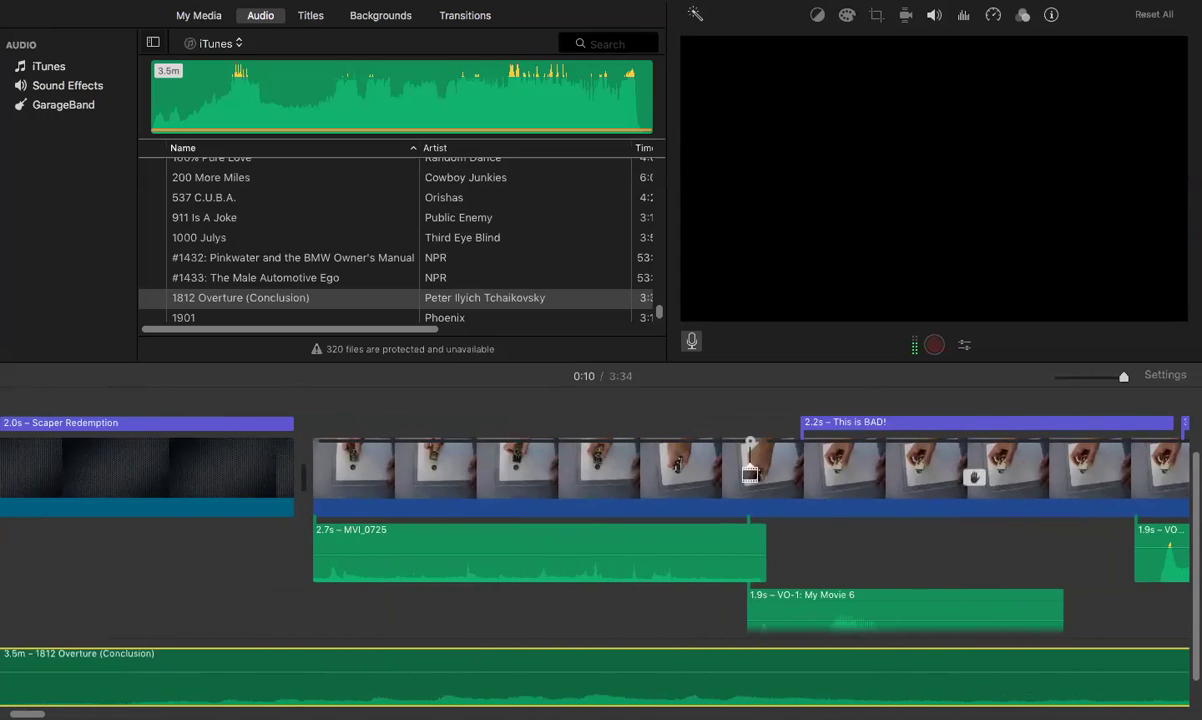
{"action": "scroll", "coordinate": [600, 500], "scroll_direction": "left", "scroll_amount": 2}
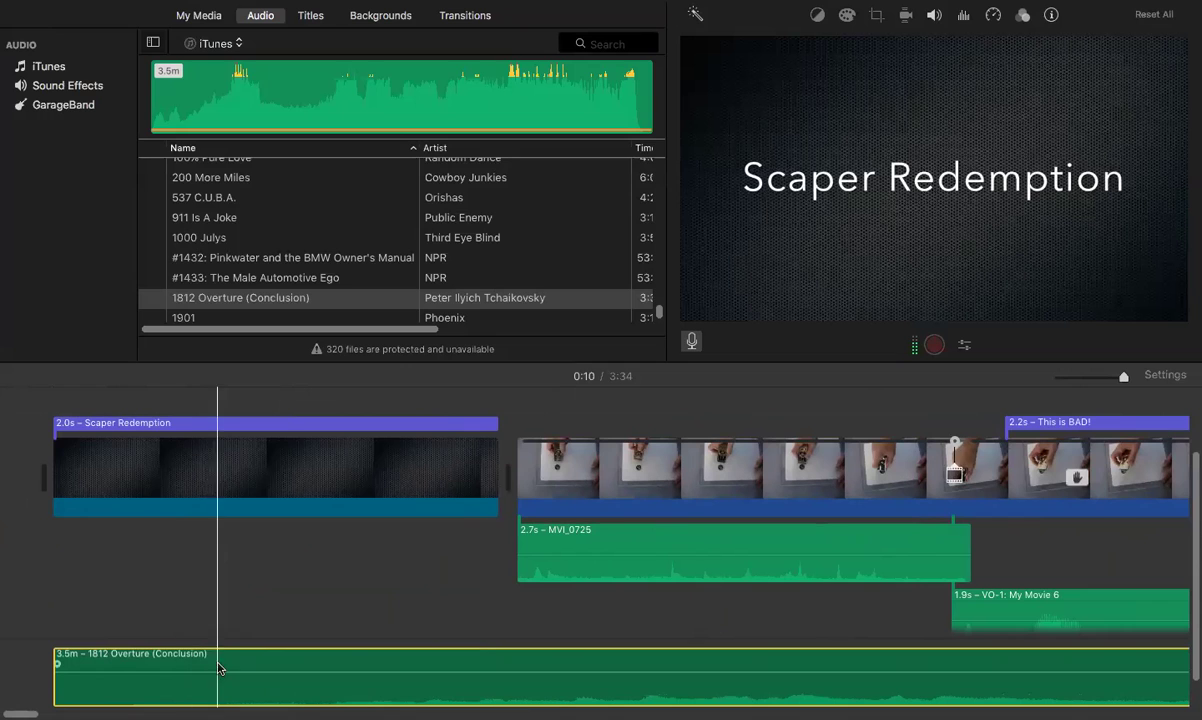
Step: Cut the first 1.4 seconds off the 1812 Overture background music and move the remaining music to the start of the movie
{"action": "left_click", "coordinate": [331, 660]}
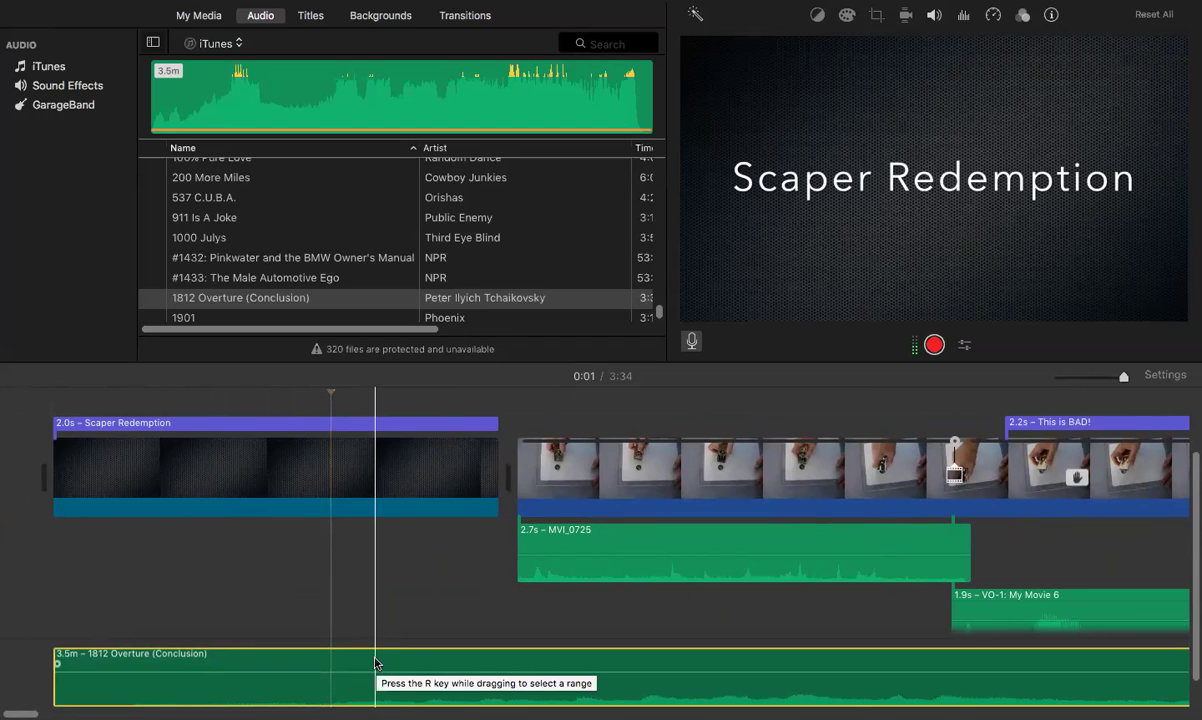
{"action": "left_click", "coordinate": [375, 663]}
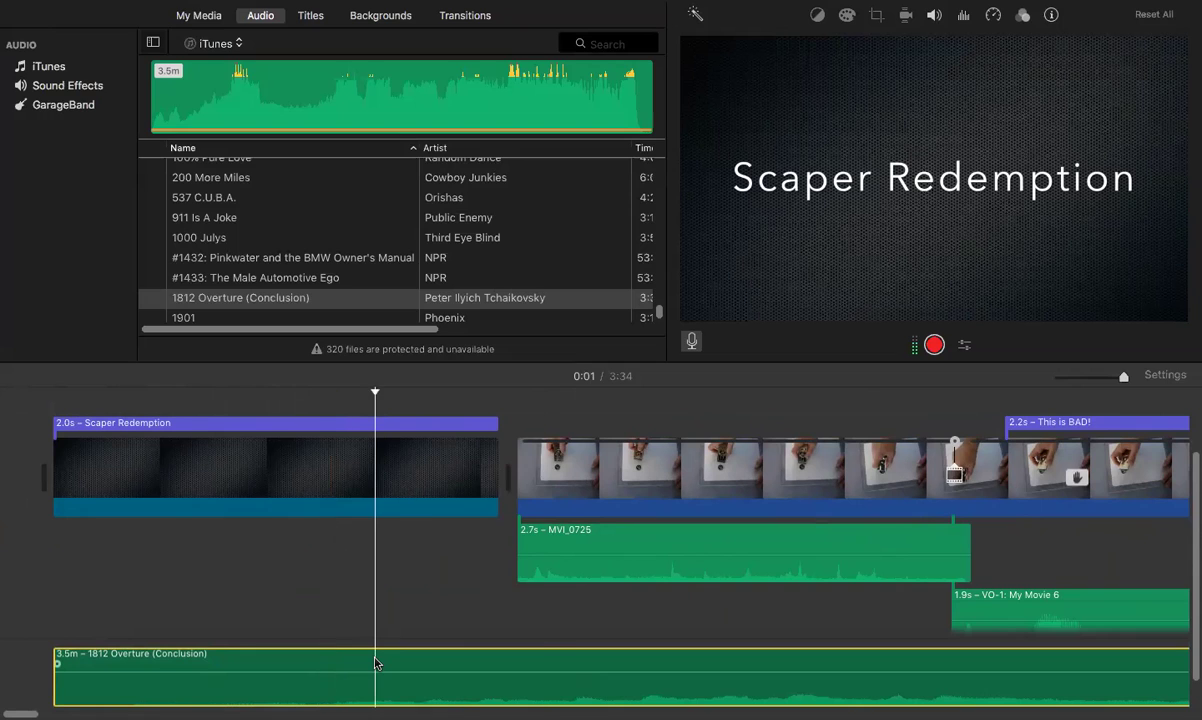
{"action": "right_click", "coordinate": [375, 663]}
{"action": "left_click", "coordinate": [407, 558]}
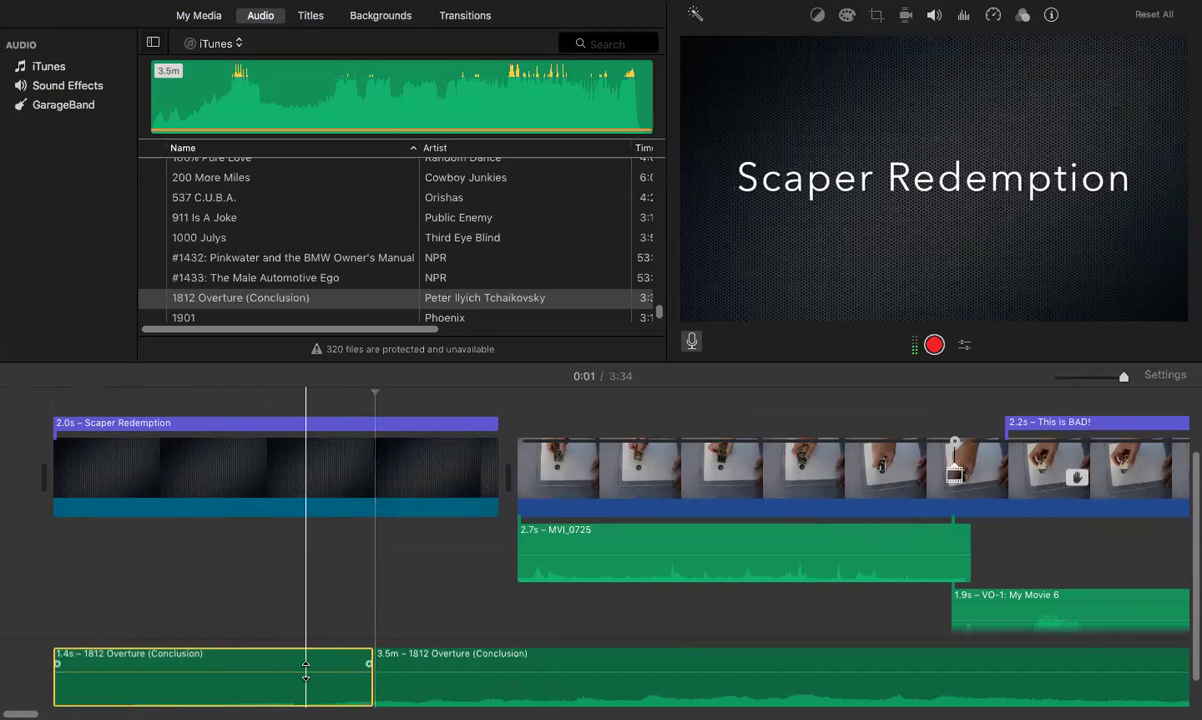
{"action": "key", "text": "Delete"}
{"action": "left_click_drag", "start_coordinate": [440, 679], "coordinate": [113, 685]}
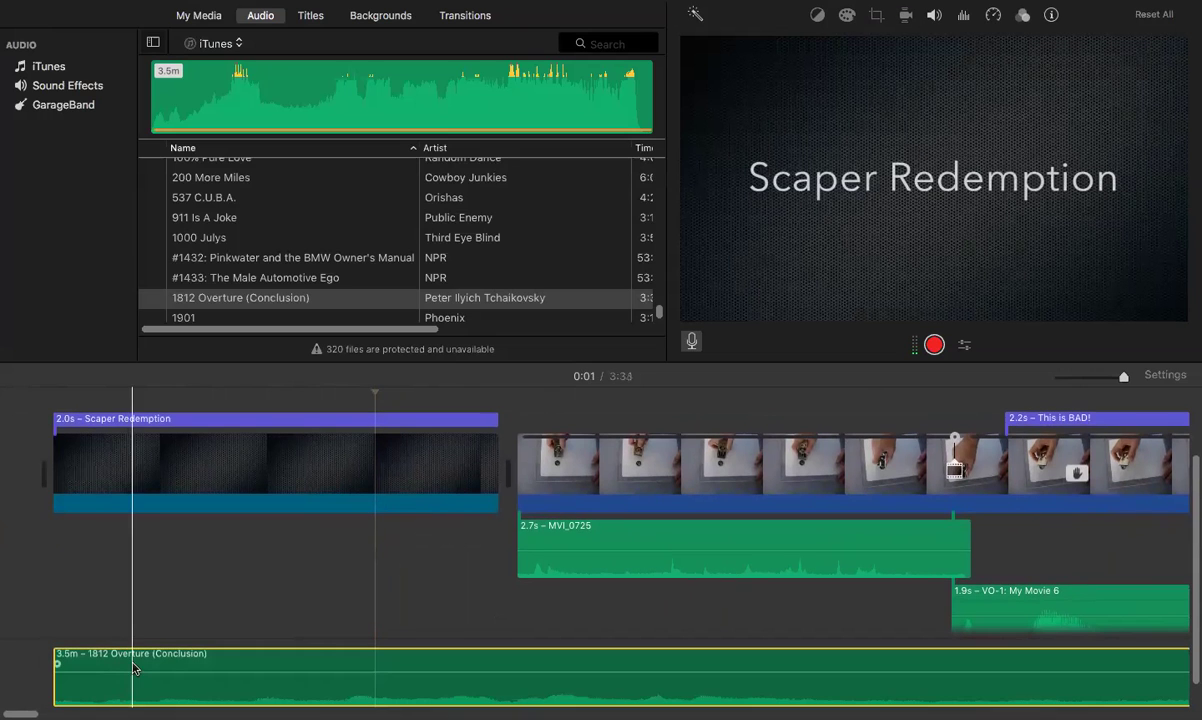
Step: Split the background music where the opening title ends and the first video clip begins
{"action": "scroll", "coordinate": [600, 540], "scroll_direction": "right", "scroll_amount": 5}
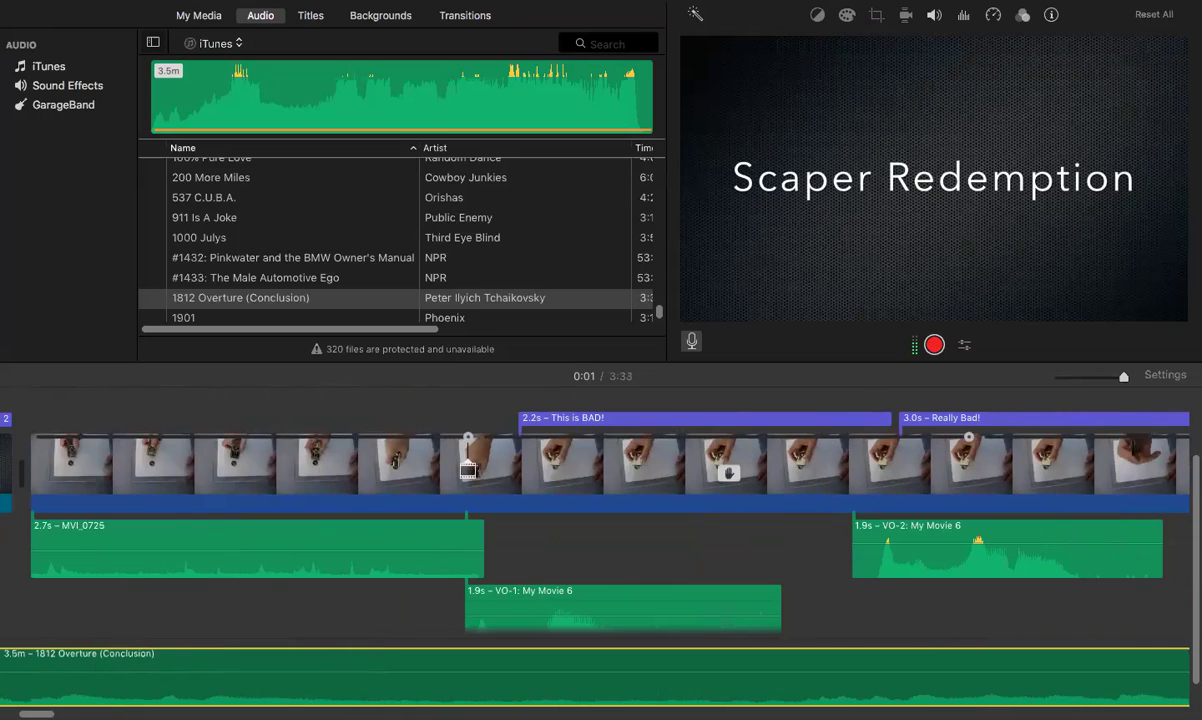
{"action": "scroll", "coordinate": [600, 540], "scroll_direction": "left", "scroll_amount": 2}
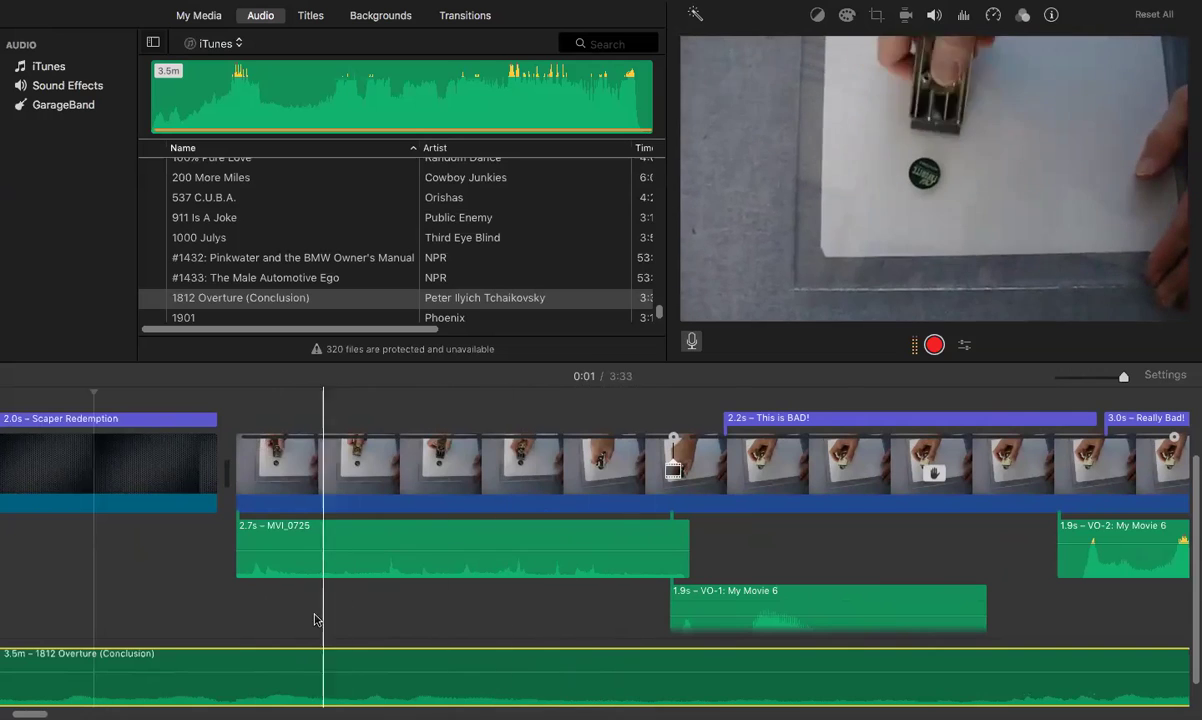
{"action": "left_click", "coordinate": [237, 661]}
{"action": "right_click", "coordinate": [237, 661]}
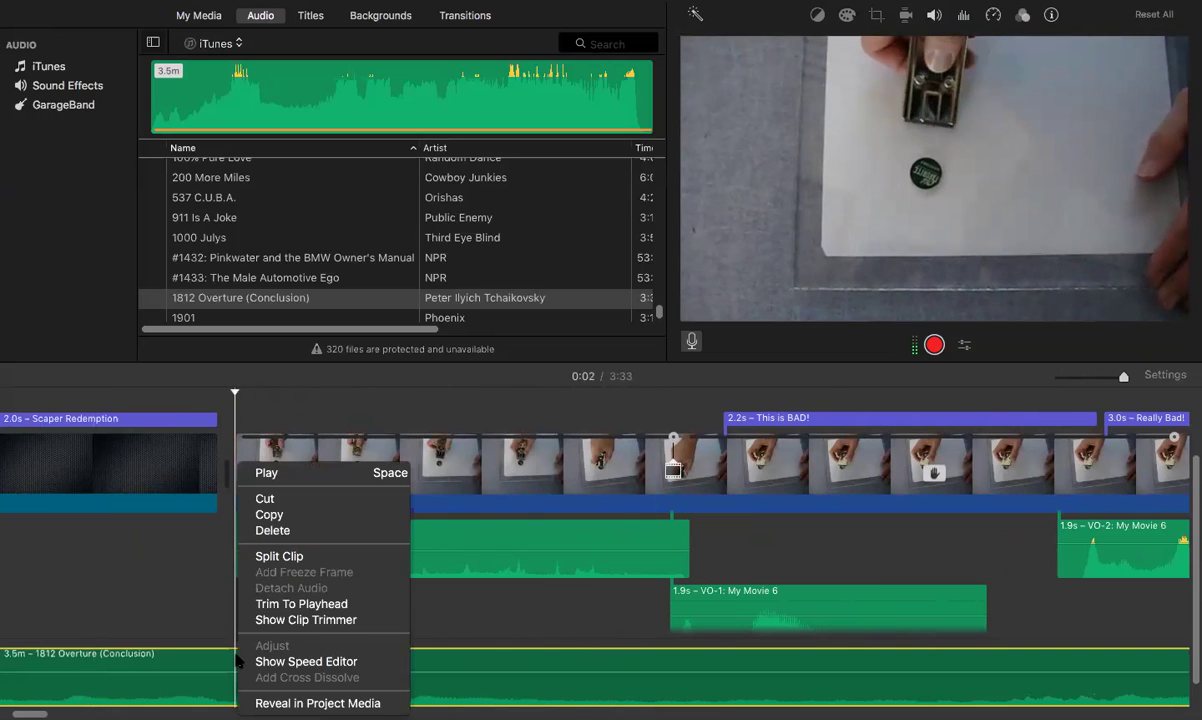
{"action": "left_click", "coordinate": [279, 565]}
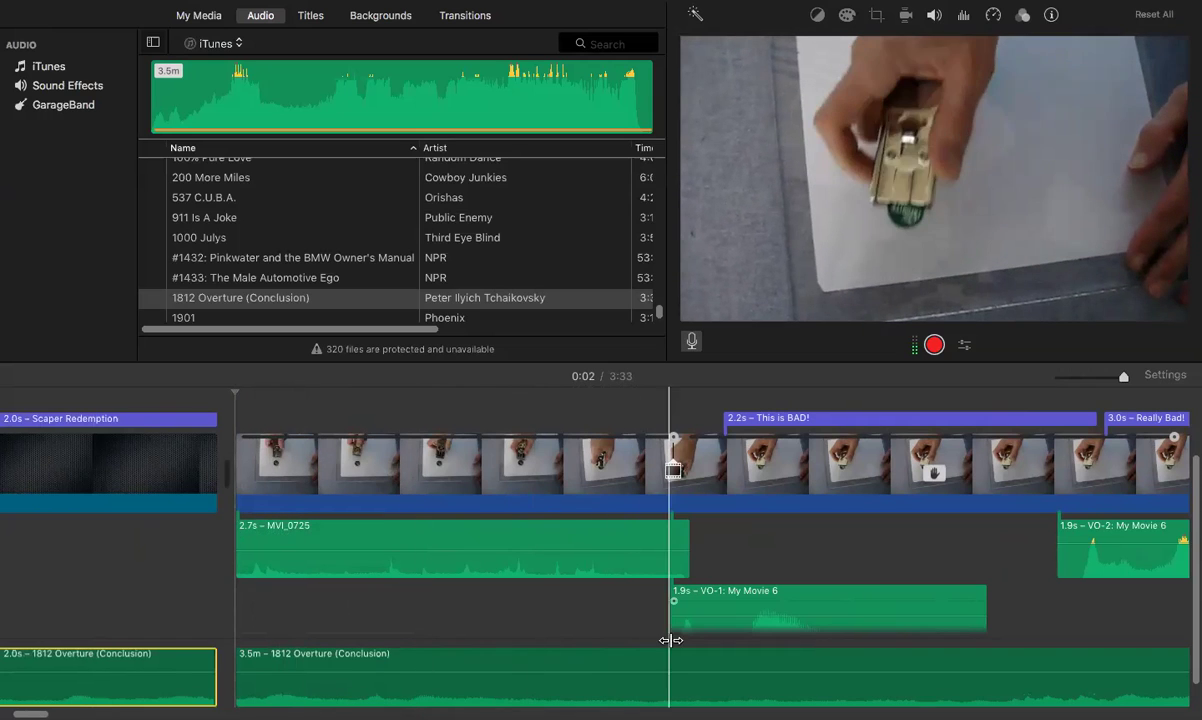
Step: Split the background music again at the end of the detached MVI_0725 audio clip
{"action": "left_click", "coordinate": [689, 625]}
{"action": "left_click", "coordinate": [689, 666]}
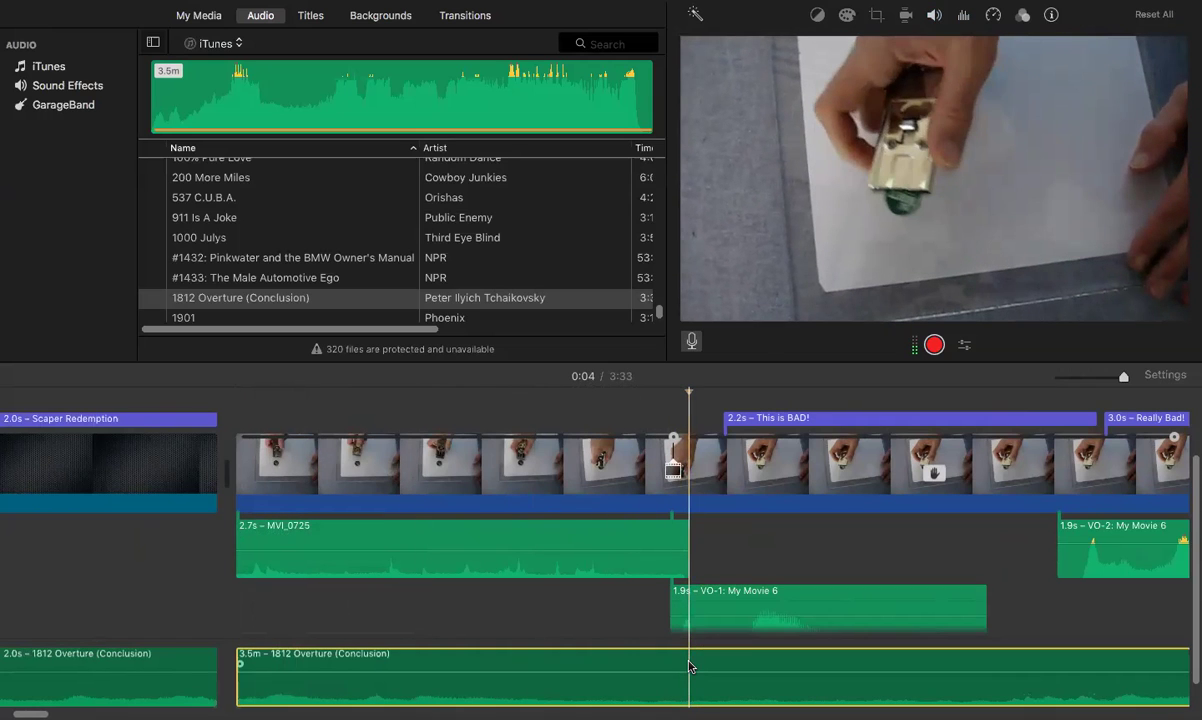
{"action": "right_click", "coordinate": [689, 666]}
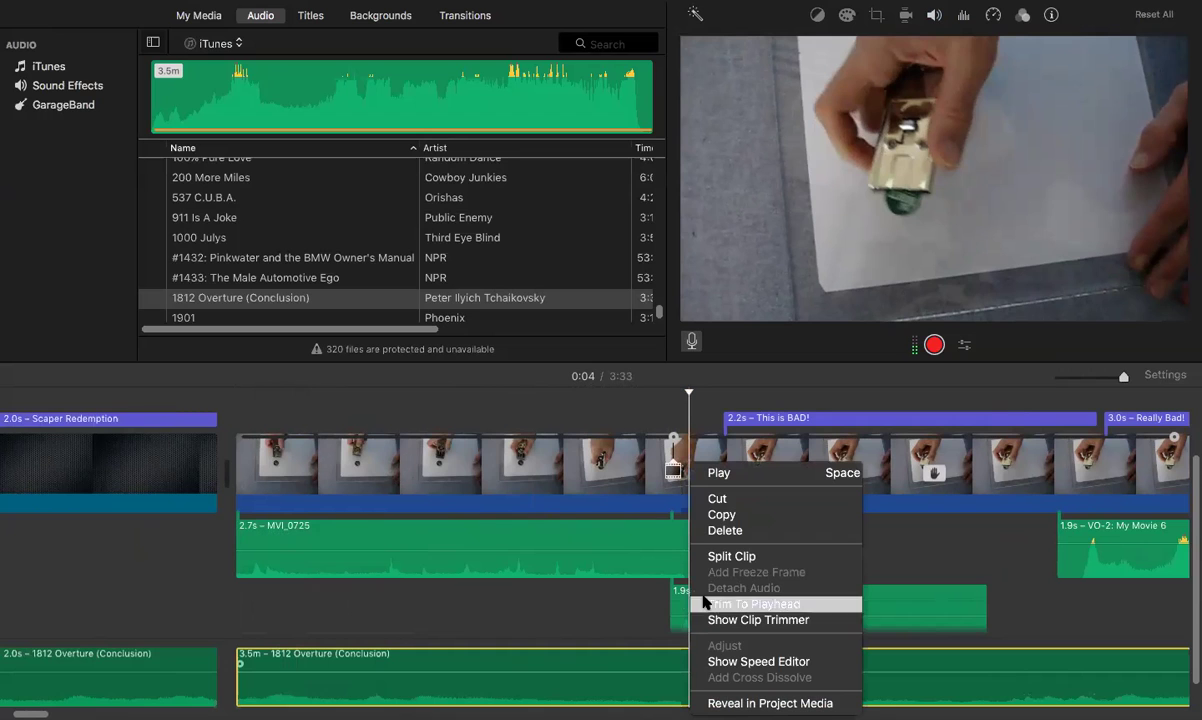
{"action": "left_click", "coordinate": [726, 555]}
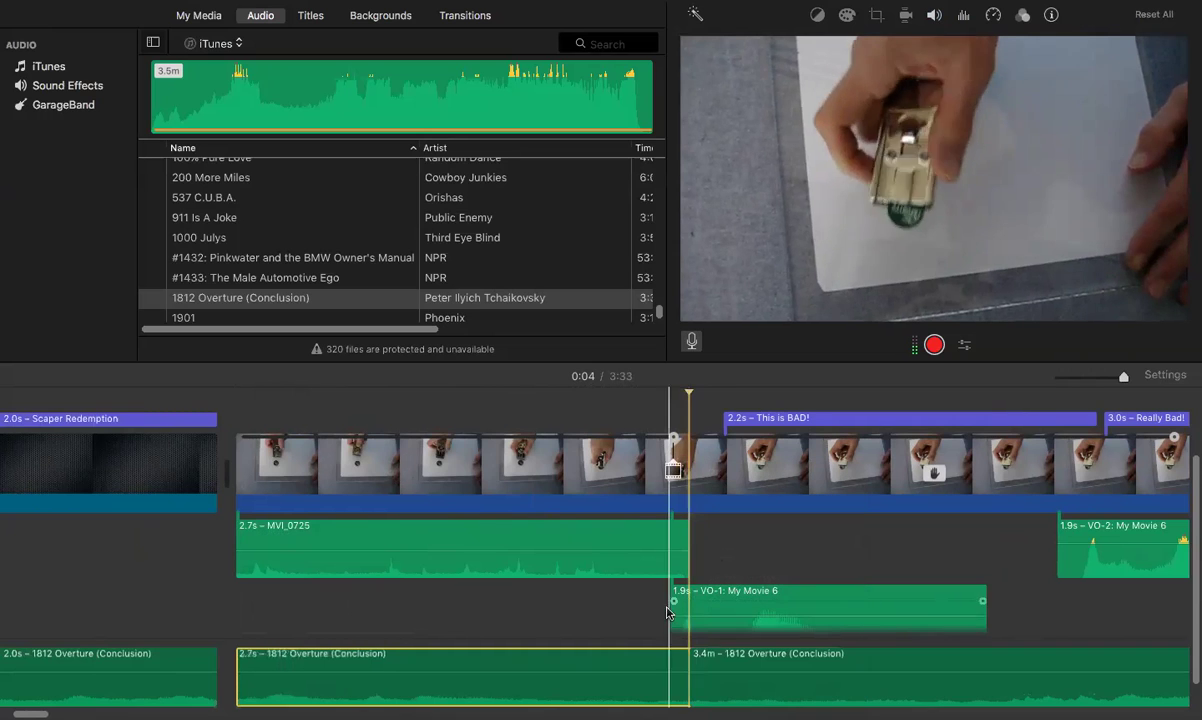
Step: Lower the volume of the 2.7-second middle music segment and slightly reduce the volume of the long segment after it
{"action": "left_click_drag", "start_coordinate": [580, 665], "coordinate": [580, 682]}
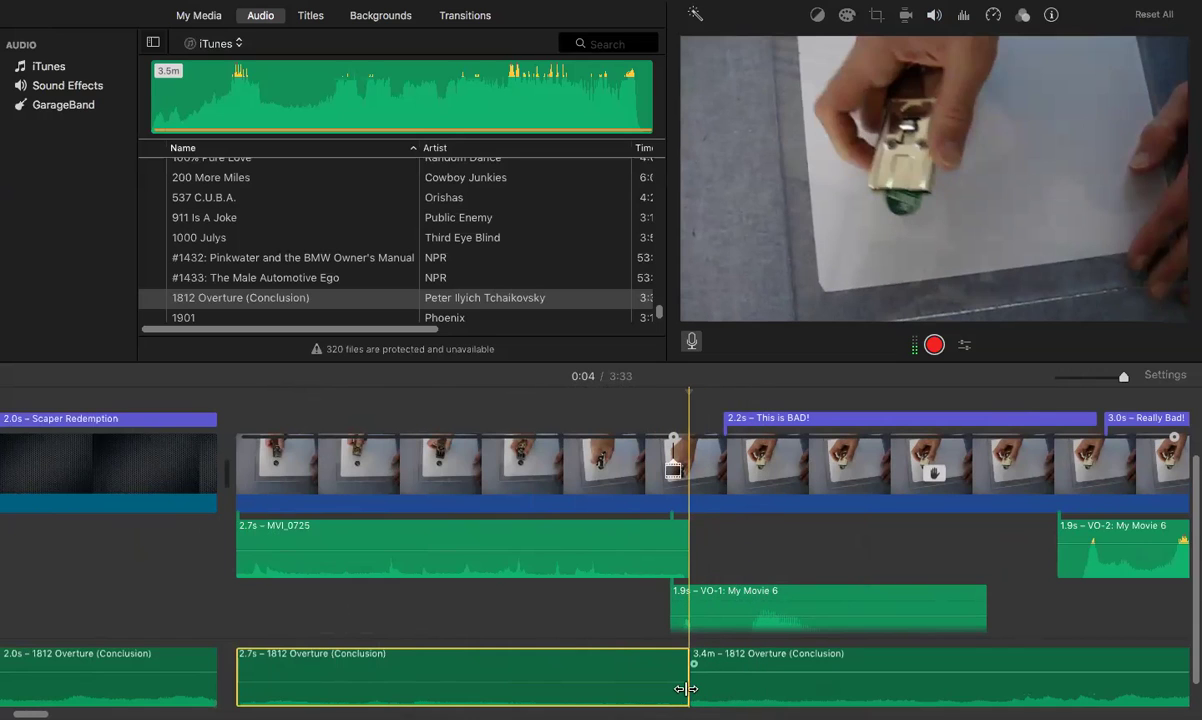
{"action": "mouse_move", "coordinate": [740, 668]}
{"action": "left_mouse_down"}
{"action": "mouse_move", "coordinate": [741, 654]}
{"action": "mouse_move", "coordinate": [741, 665]}
{"action": "left_mouse_up"}
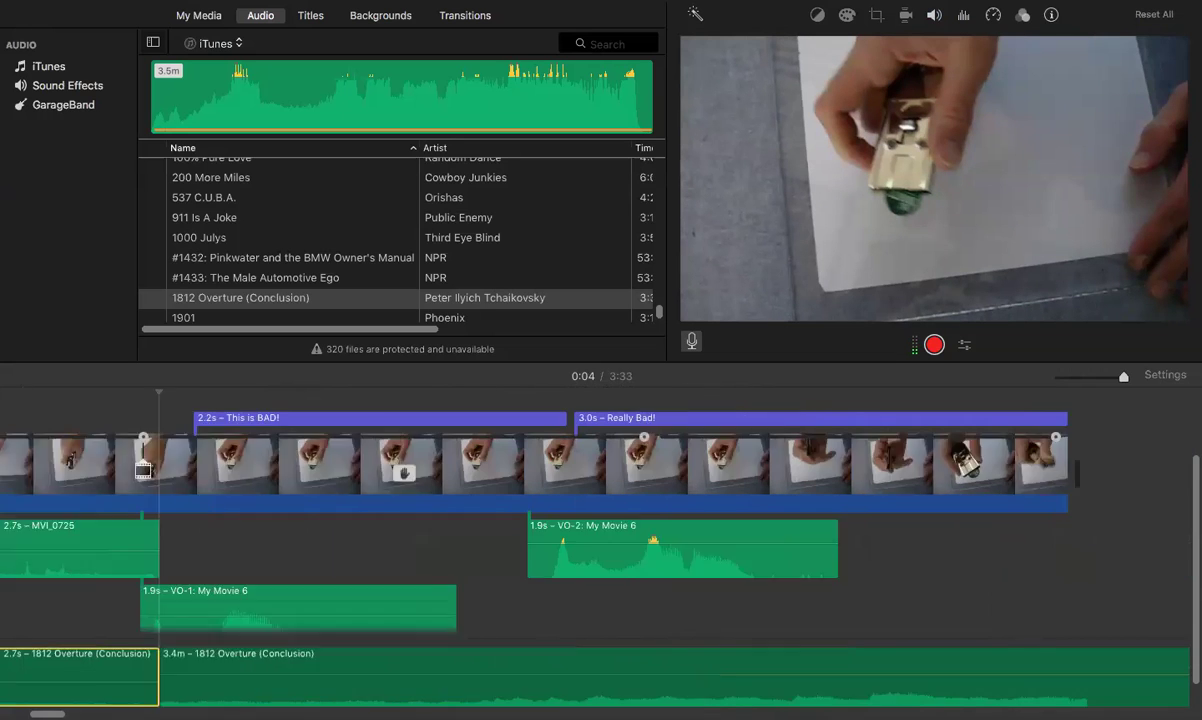
Step: Add a fade-in over about the first third of the music segment under the Scaper Redemption title
{"action": "scroll", "coordinate": [21, 640], "scroll_direction": "right", "scroll_amount": 10}
{"action": "scroll", "coordinate": [955, 470], "scroll_direction": "left", "scroll_amount": 14}
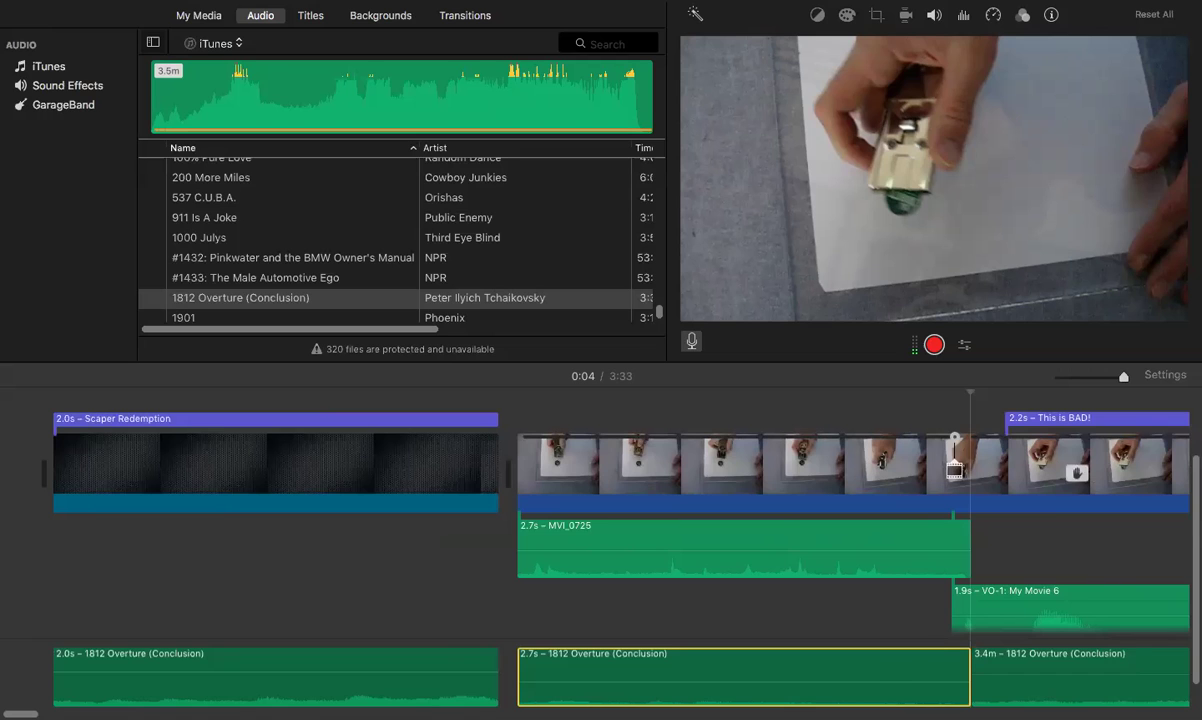
{"action": "scroll", "coordinate": [955, 470], "scroll_direction": "right", "scroll_amount": 3}
{"action": "scroll", "coordinate": [600, 470], "scroll_direction": "left", "scroll_amount": 3}
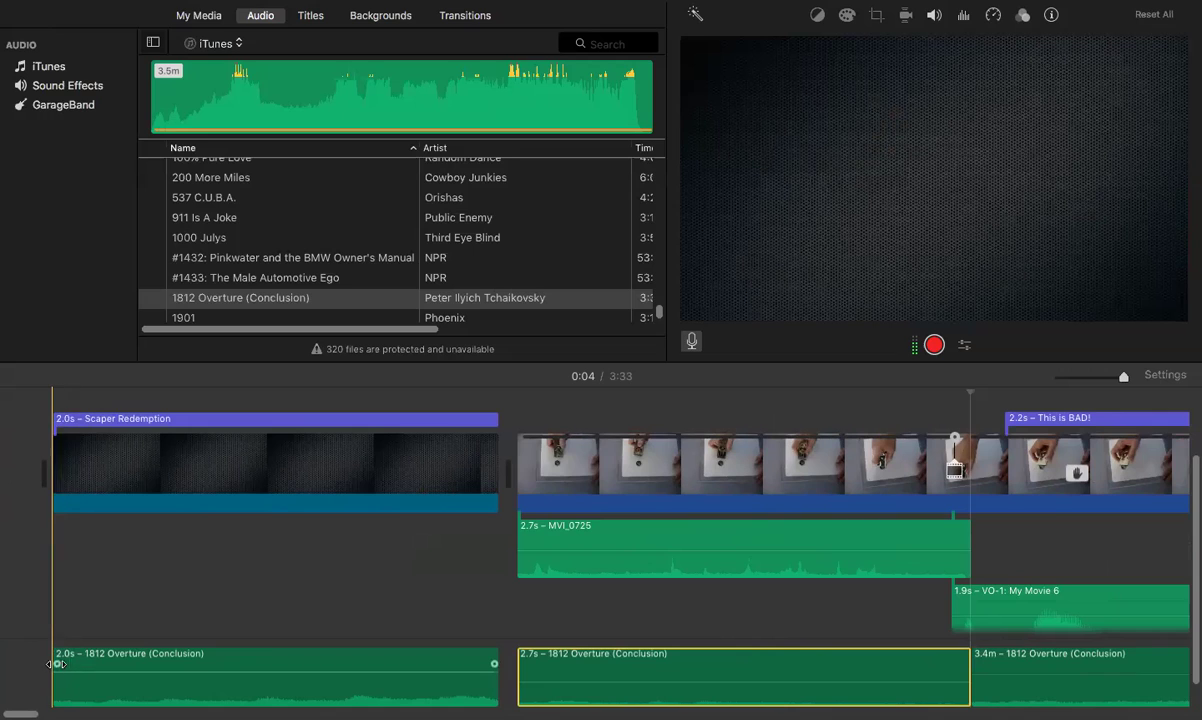
{"action": "left_click", "coordinate": [105, 665]}
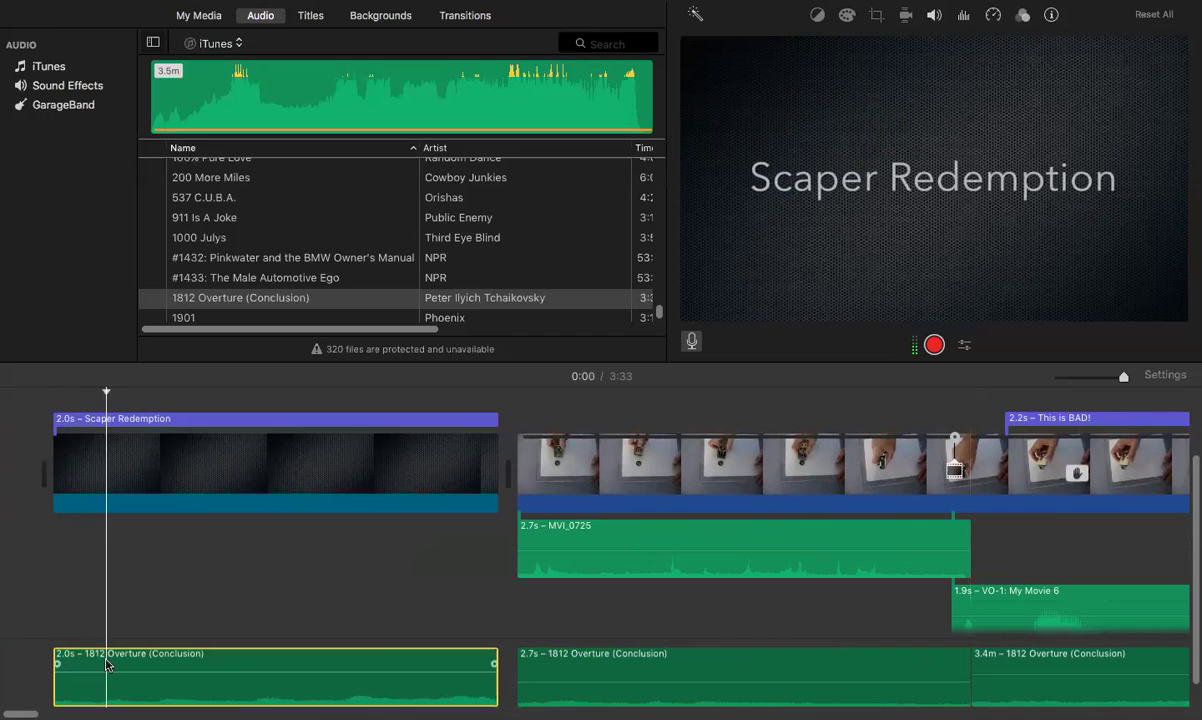
{"action": "left_click_drag", "start_coordinate": [55, 665], "coordinate": [190, 670]}
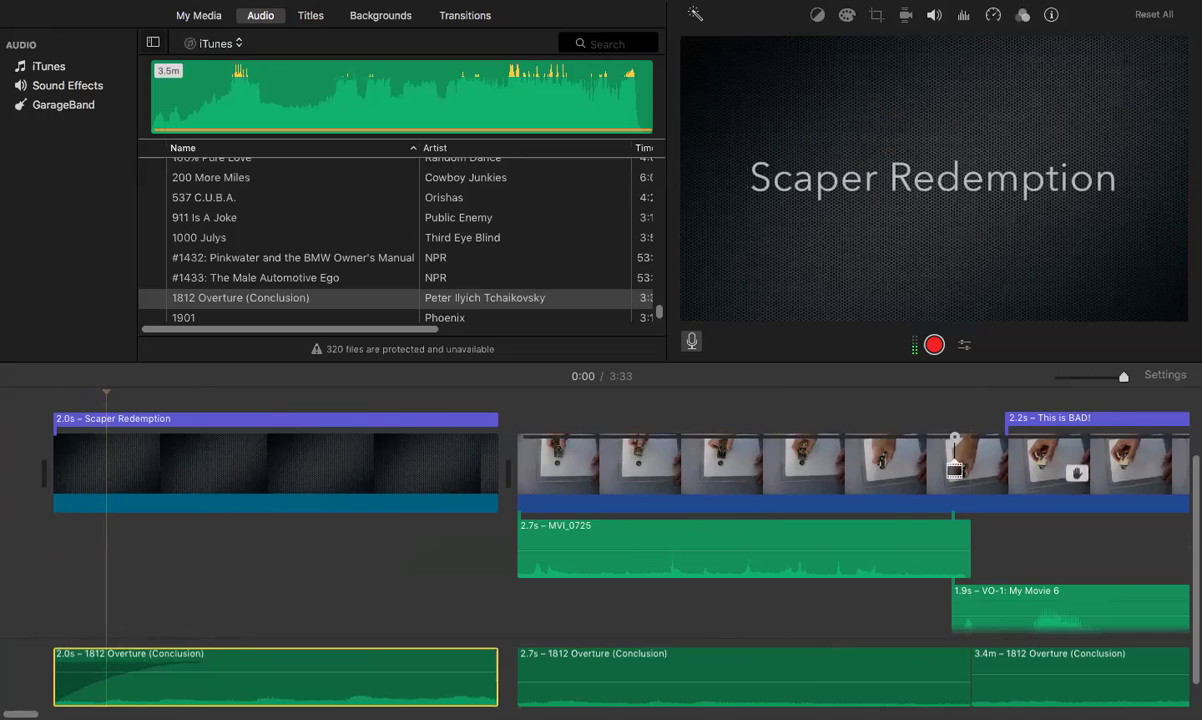
Step: Play the movie from the beginning through its last clip to check the music's fade-in and volume changes
{"action": "scroll", "coordinate": [600, 550], "scroll_direction": "right", "scroll_amount": 15}
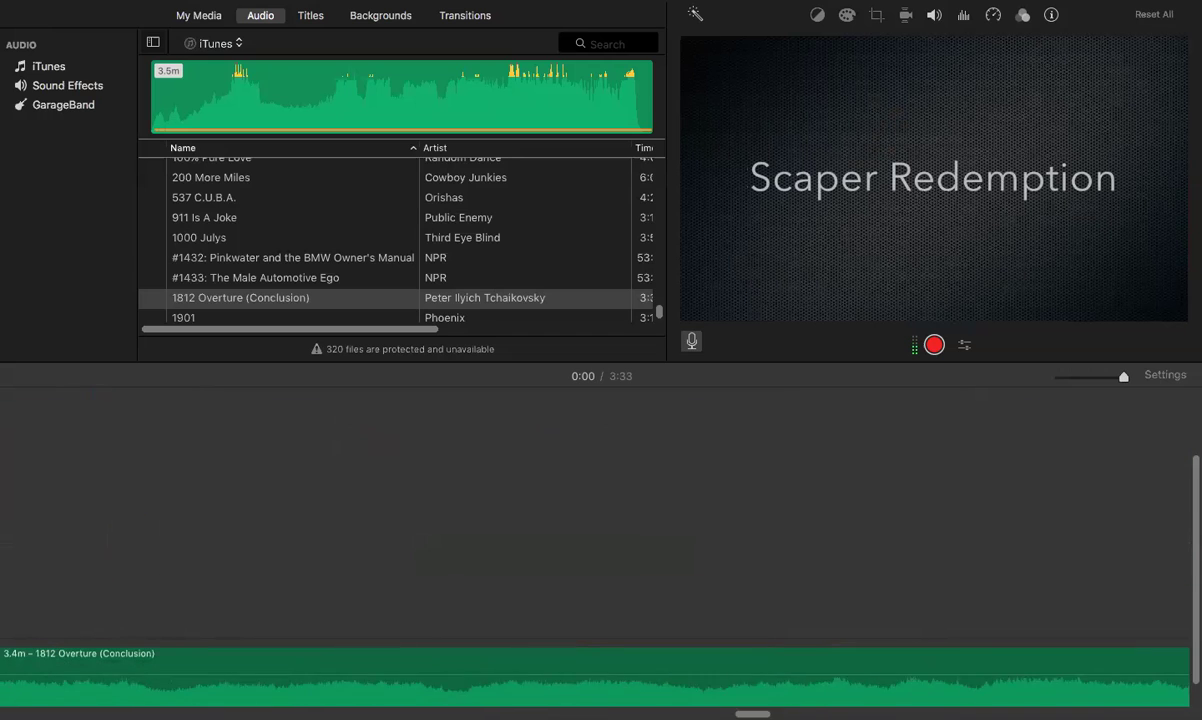
{"action": "scroll", "coordinate": [30, 590], "scroll_direction": "left", "scroll_amount": 15}
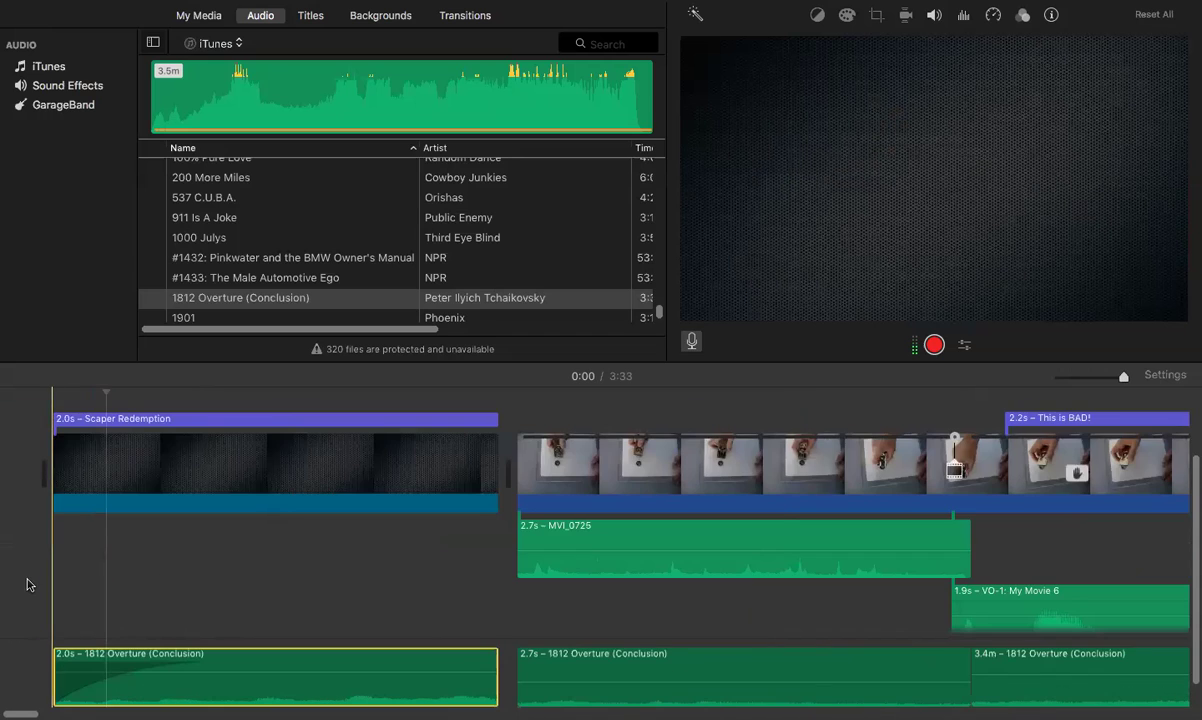
{"action": "left_click", "coordinate": [40, 553]}
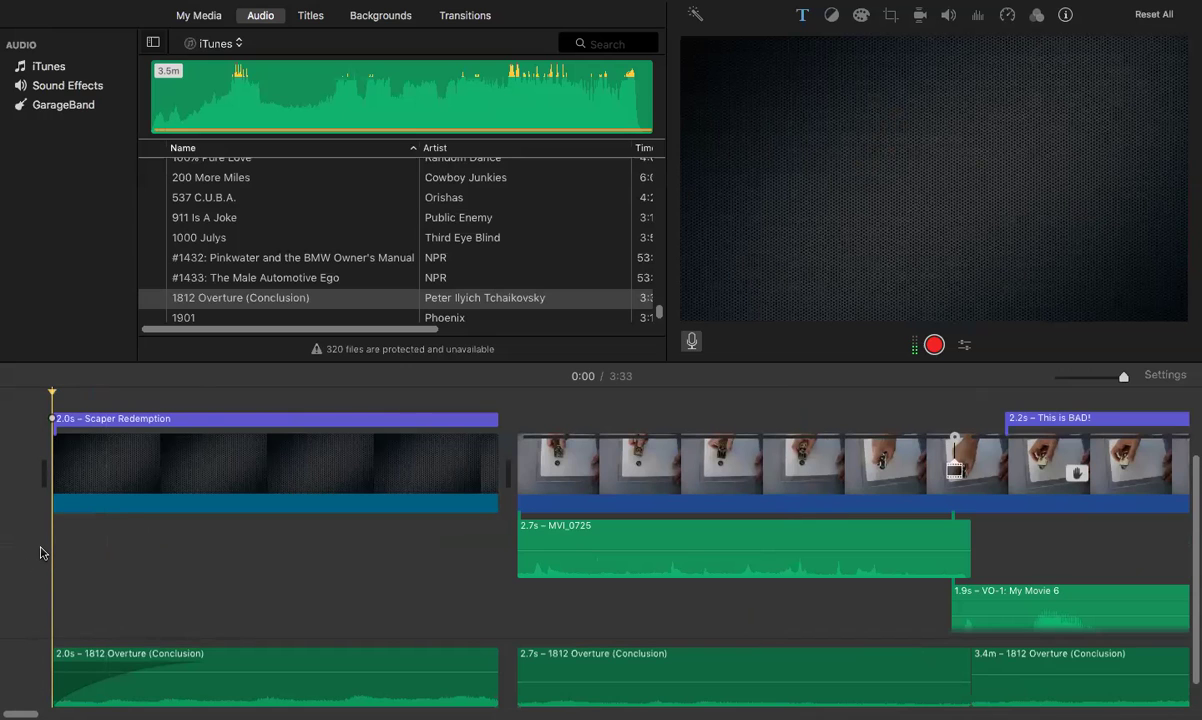
{"action": "key", "text": "space"}
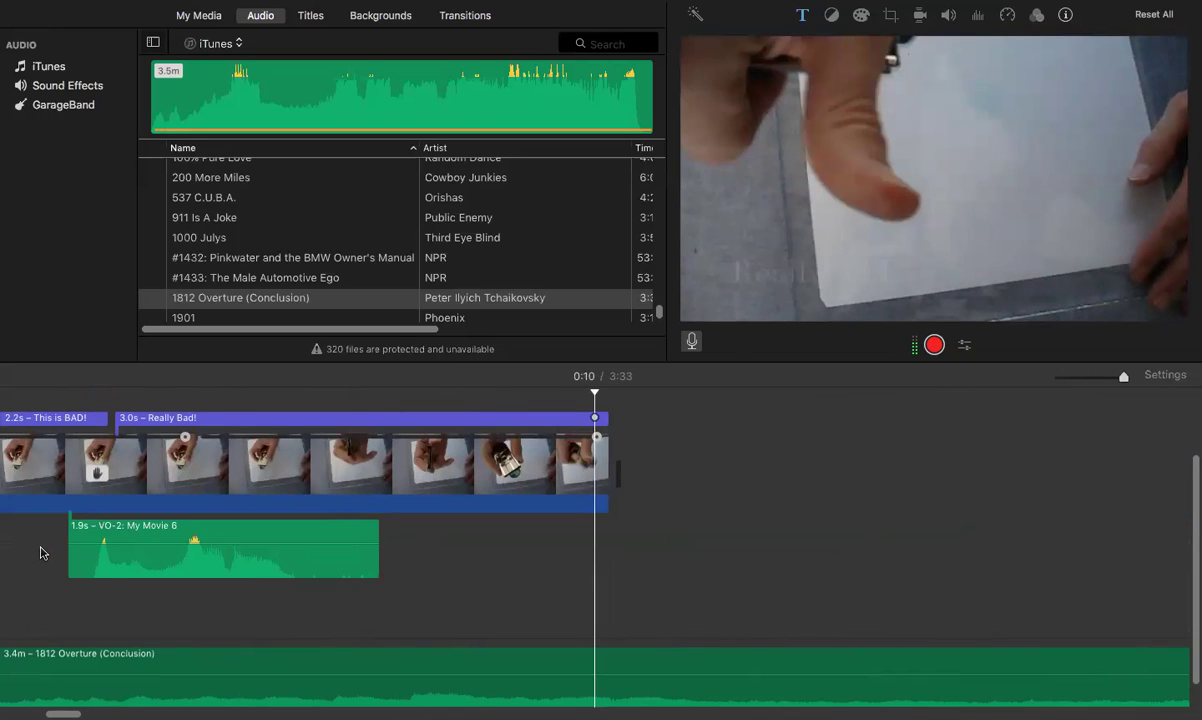
{"action": "scroll", "coordinate": [314, 612], "scroll_direction": "up", "scroll_amount": 3}
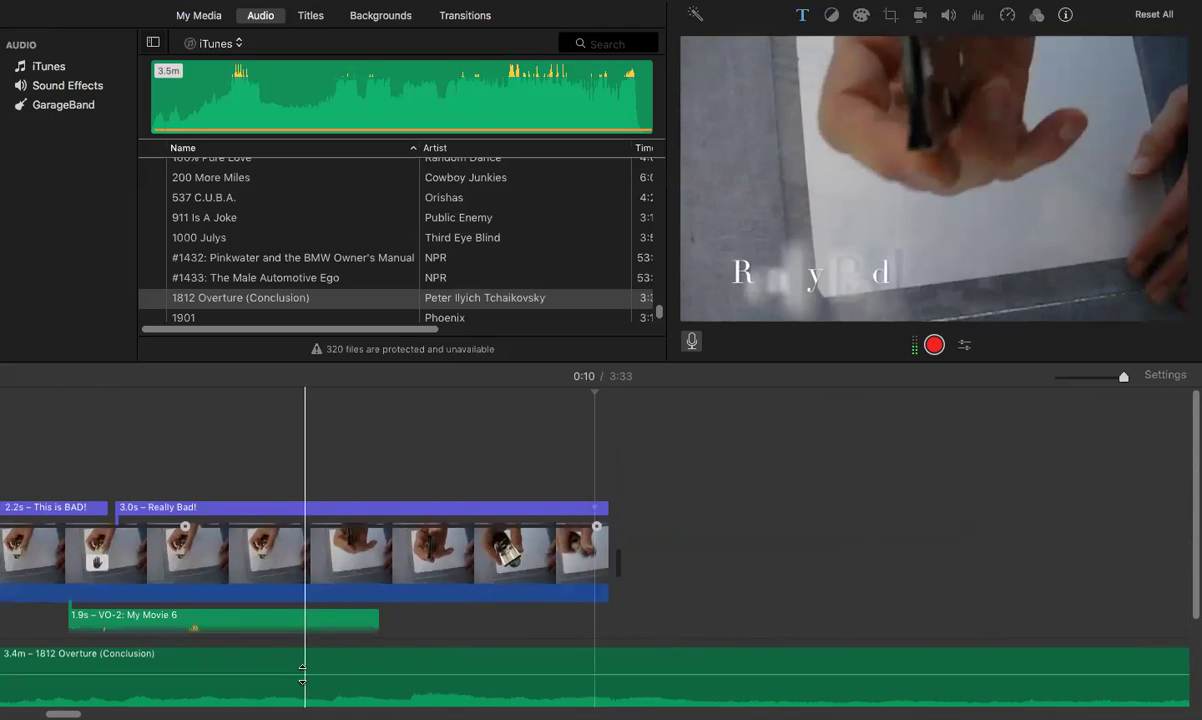
{"action": "scroll", "coordinate": [600, 560], "scroll_direction": "left", "scroll_amount": 10}
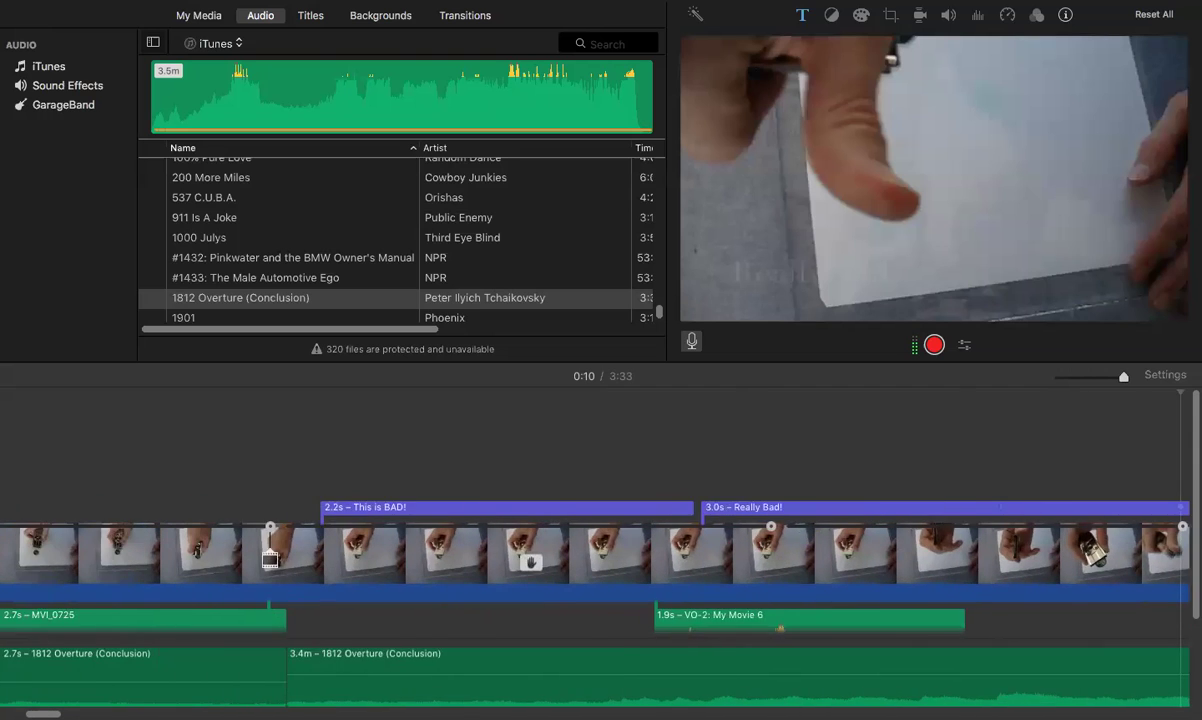
{"action": "scroll", "coordinate": [600, 560], "scroll_direction": "right", "scroll_amount": 2}
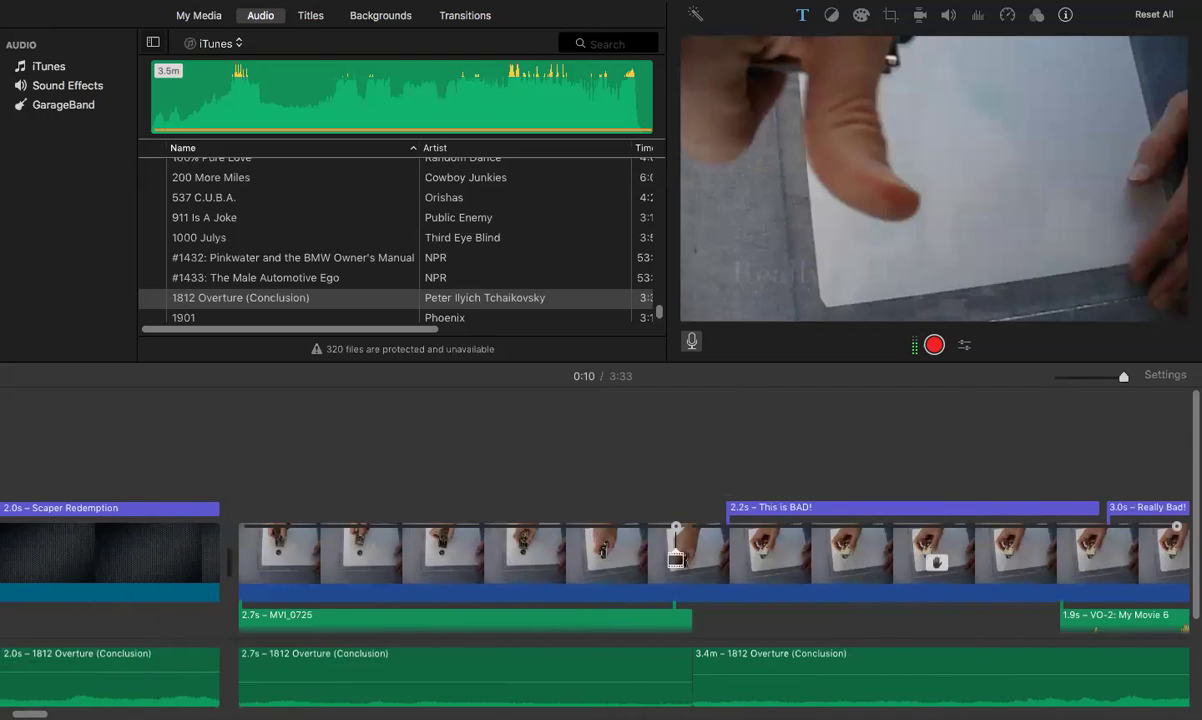
{"action": "scroll", "coordinate": [600, 560], "scroll_direction": "right", "scroll_amount": 2}
{"action": "scroll", "coordinate": [600, 560], "scroll_direction": "right", "scroll_amount": 1}
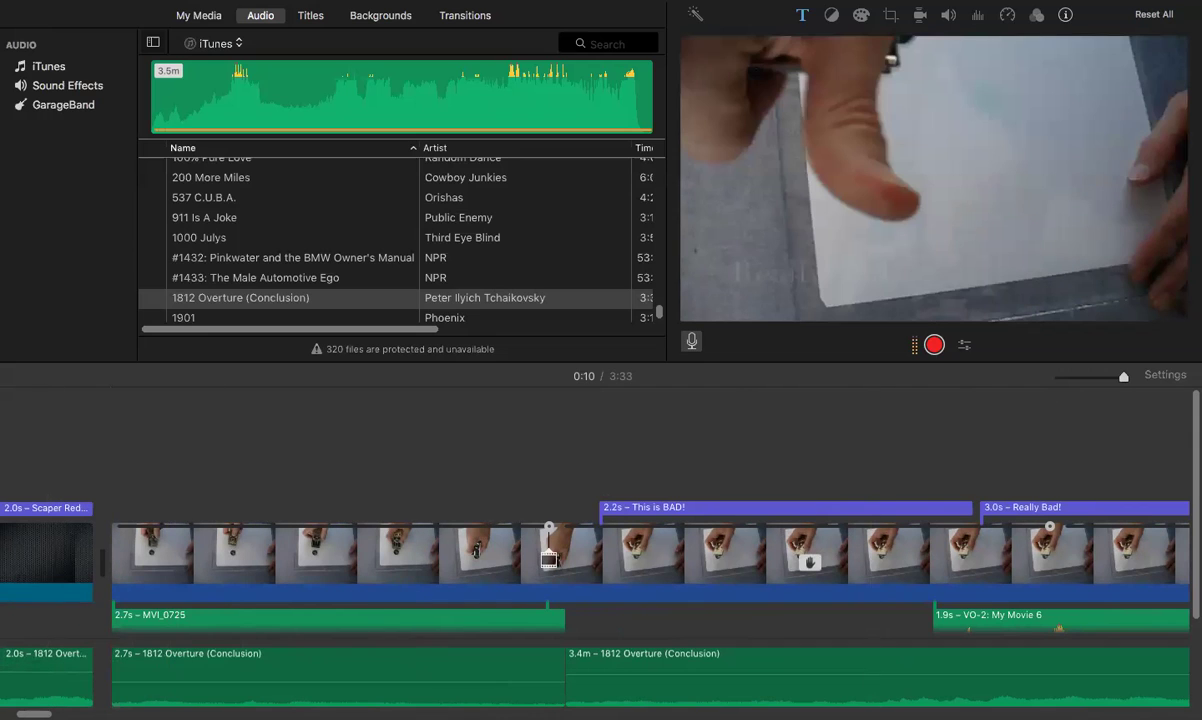
Step: Add the ScraperMovies clip of the man standing at the round table to the end of the movie
{"action": "scroll", "coordinate": [595, 560], "scroll_direction": "right", "scroll_amount": 10}
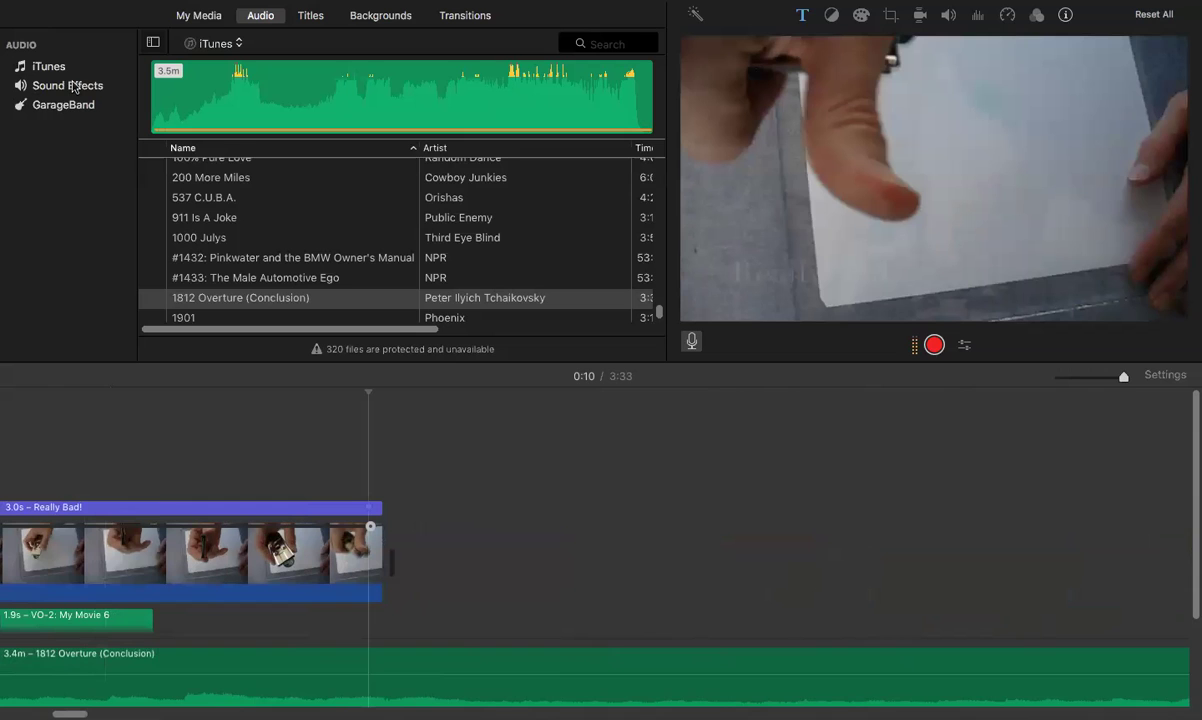
{"action": "left_click", "coordinate": [197, 16]}
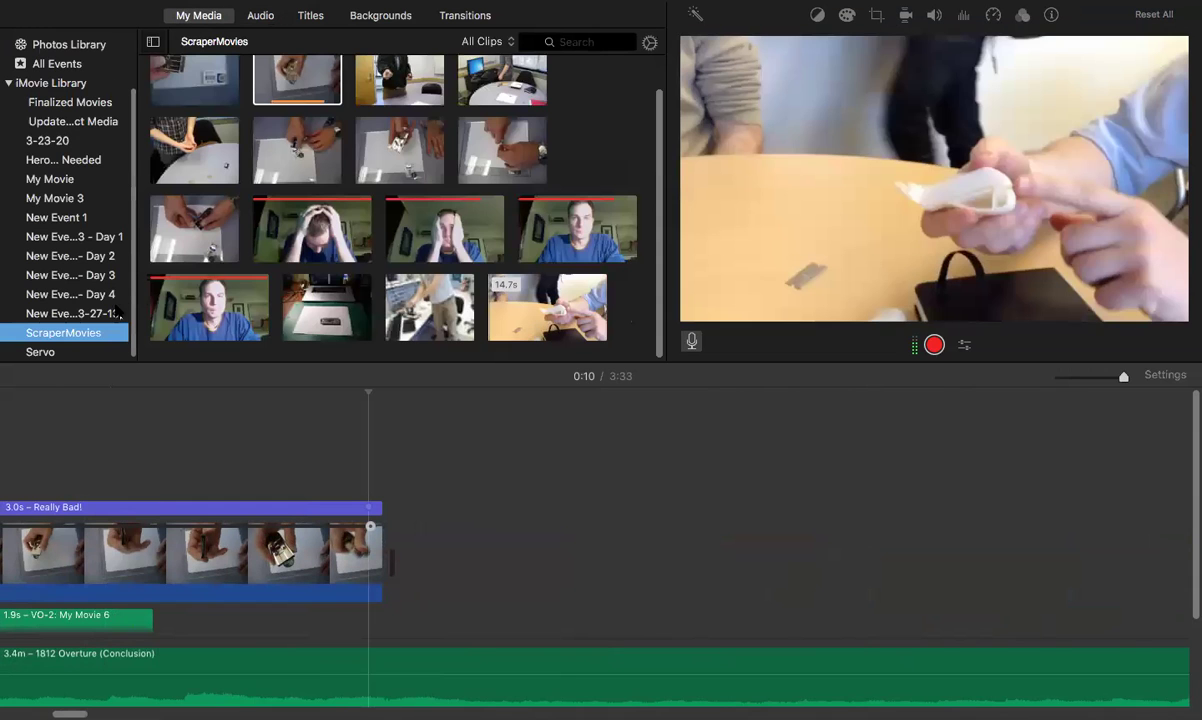
{"action": "left_click", "coordinate": [411, 92]}
{"action": "left_click_drag", "start_coordinate": [411, 92], "coordinate": [396, 563]}
Step: Split the newly added clip about 2 seconds in and delete the 18.6-second remainder
{"action": "left_click", "coordinate": [549, 556]}
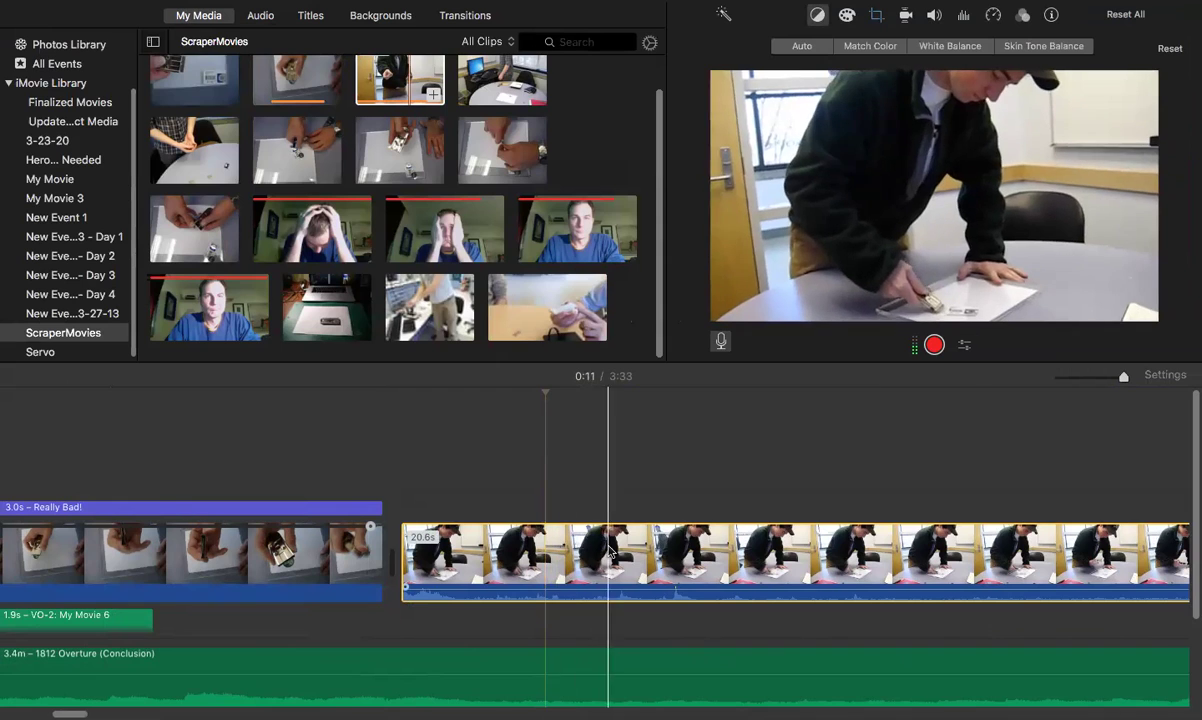
{"action": "left_click", "coordinate": [731, 557]}
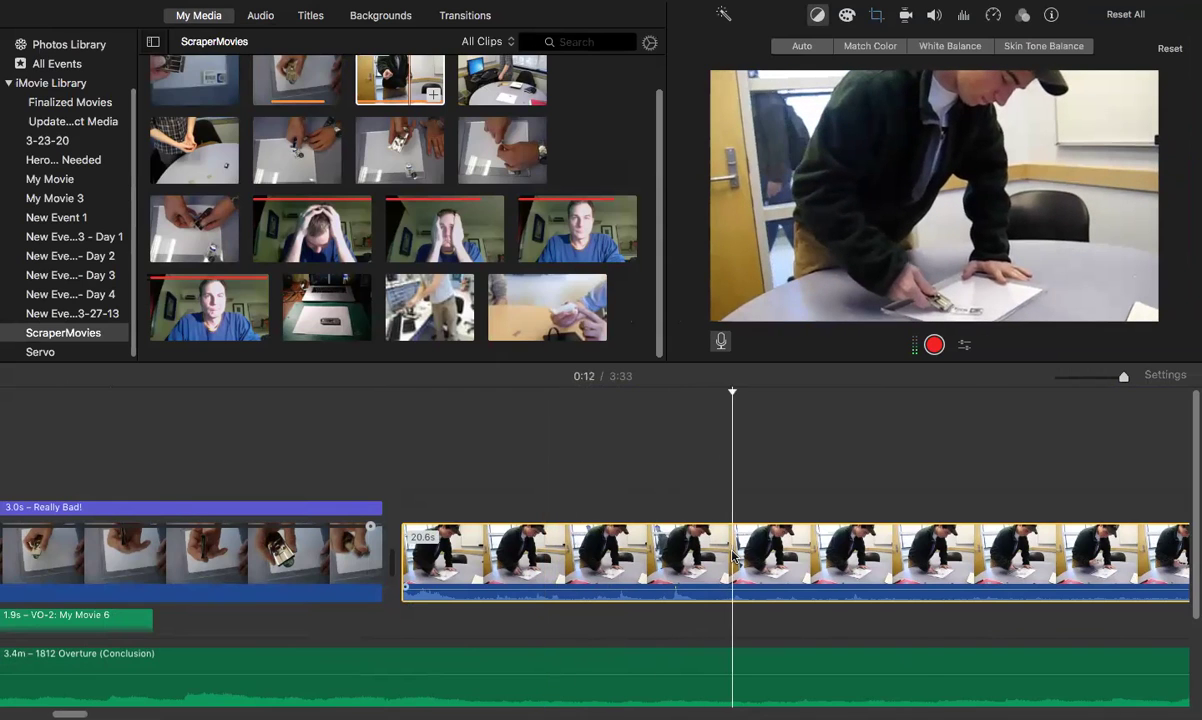
{"action": "right_click", "coordinate": [735, 556]}
{"action": "left_click", "coordinate": [741, 556]}
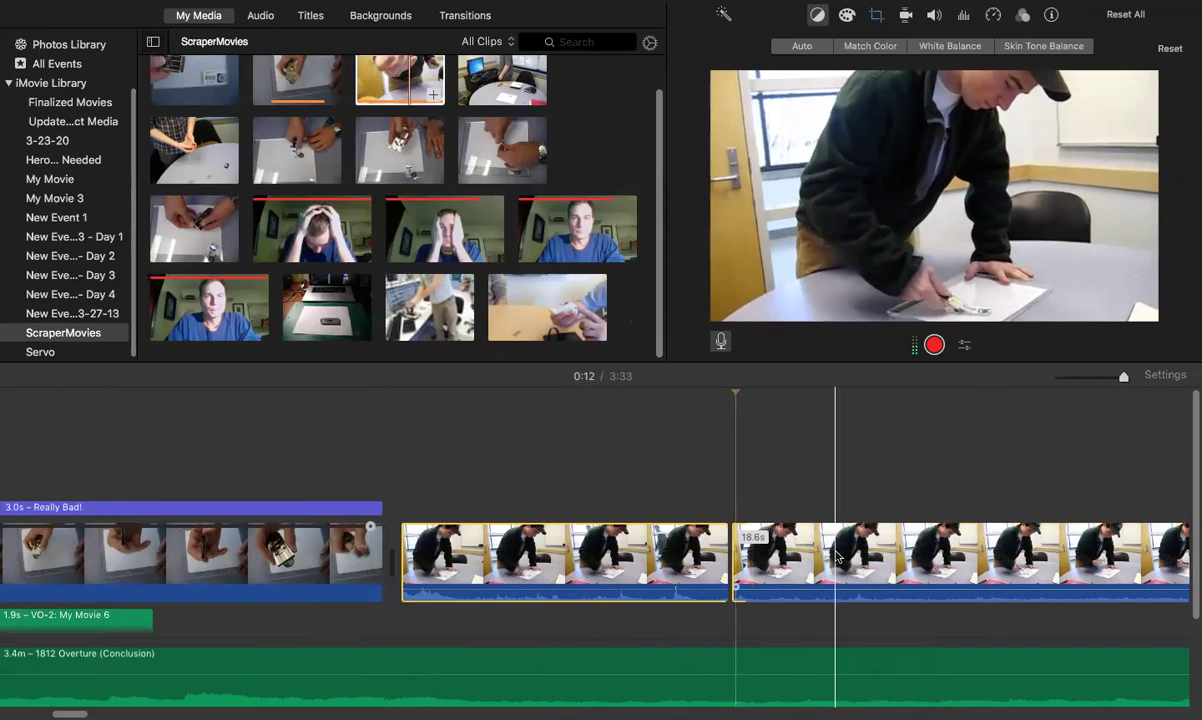
{"action": "key", "text": "Delete"}
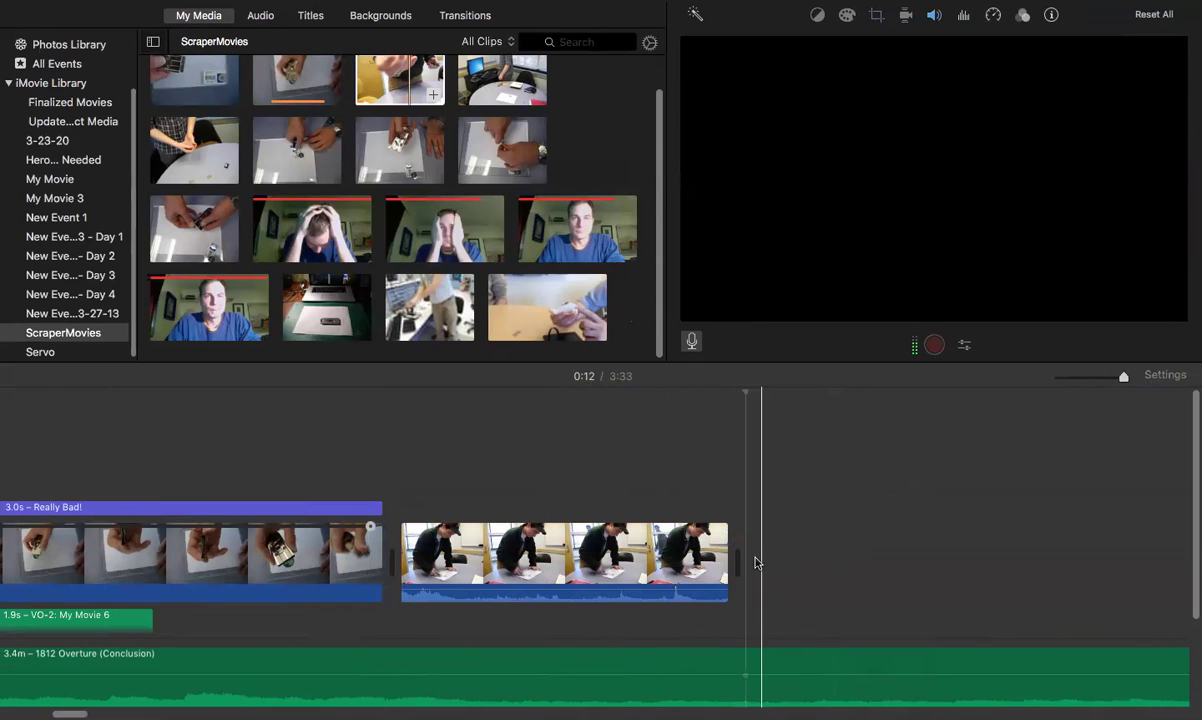
Step: Extend the end of the shortened last clip to about 4.2 seconds
{"action": "left_click", "coordinate": [698, 557]}
{"action": "left_click_drag", "start_coordinate": [726, 558], "coordinate": [1127, 593]}
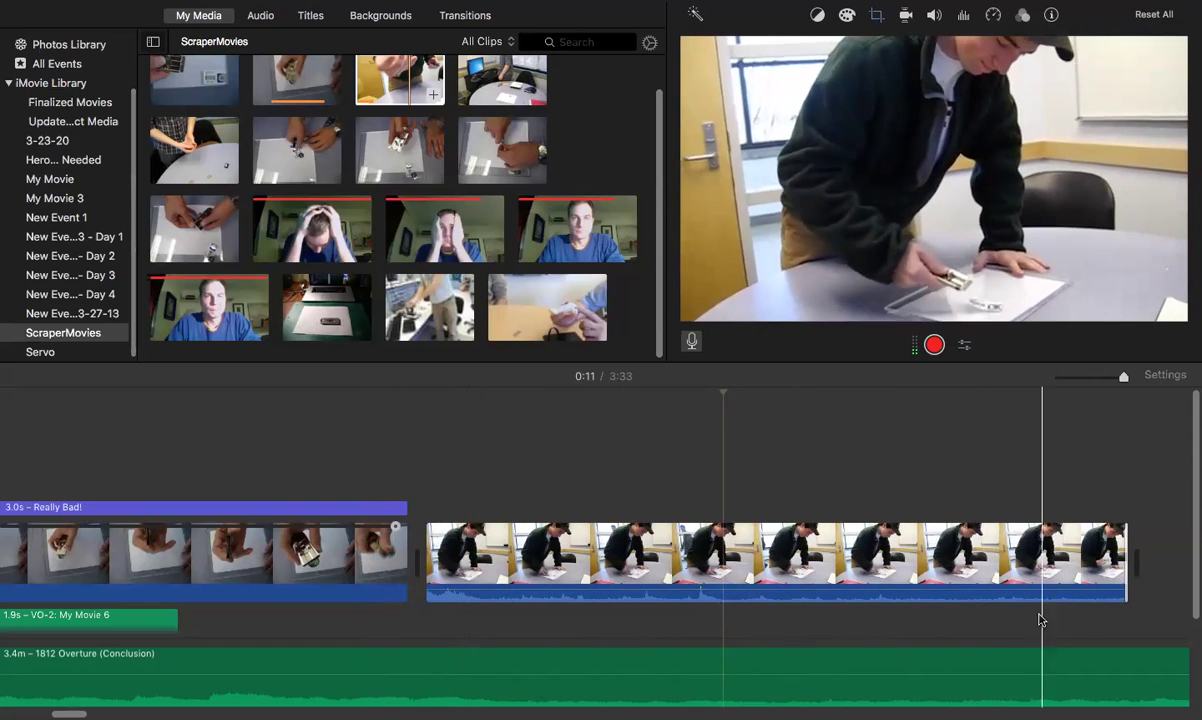
{"action": "left_click", "coordinate": [1053, 556]}
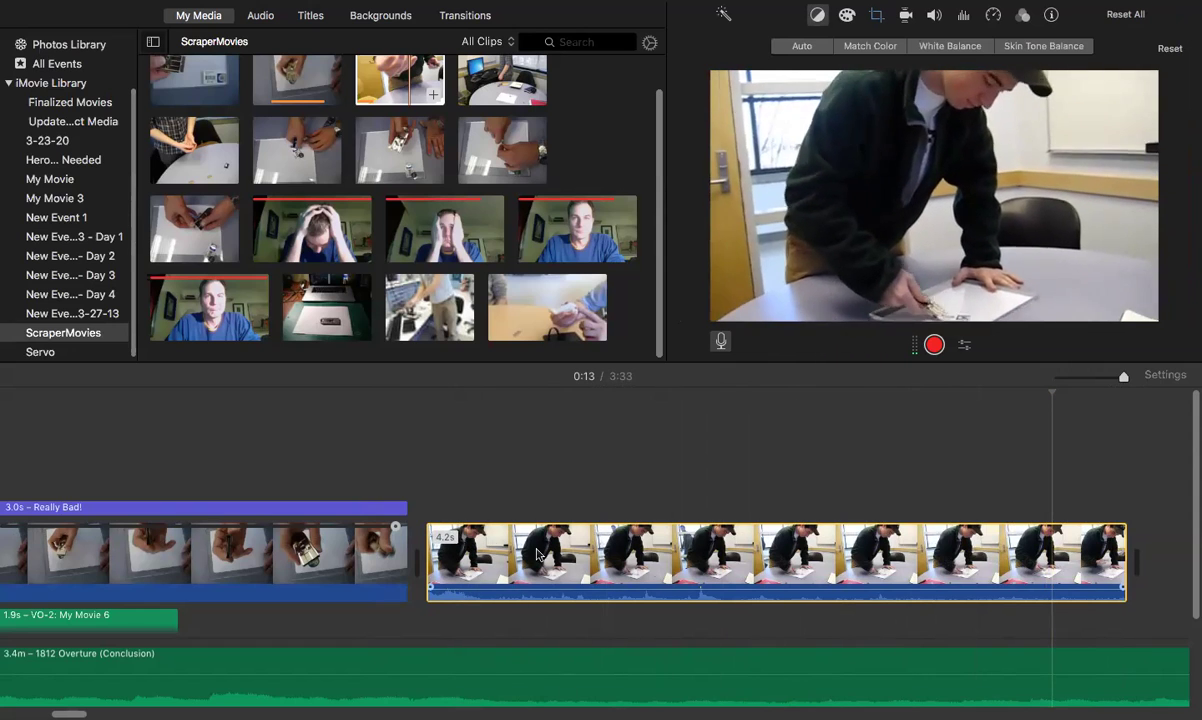
Step: Cut the last clip to about 1.8 seconds by splitting it and deleting the remainder, with a slight audio fade-out at its end
{"action": "right_click", "coordinate": [729, 571]}
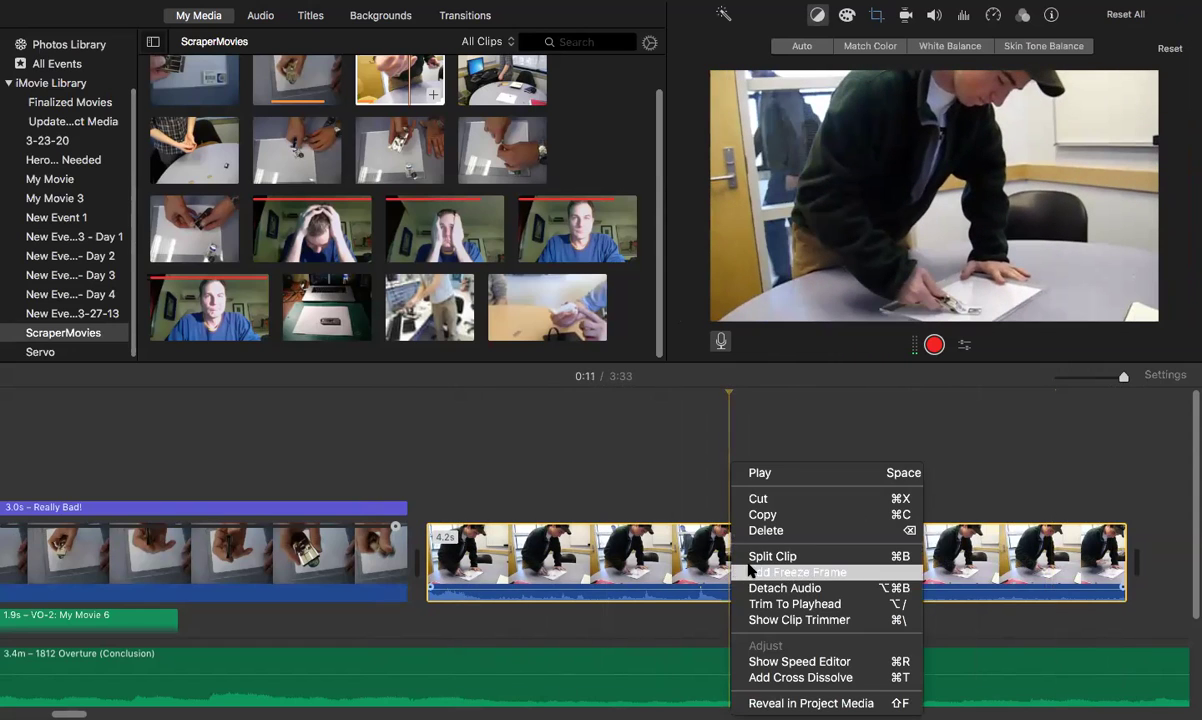
{"action": "left_click", "coordinate": [736, 555]}
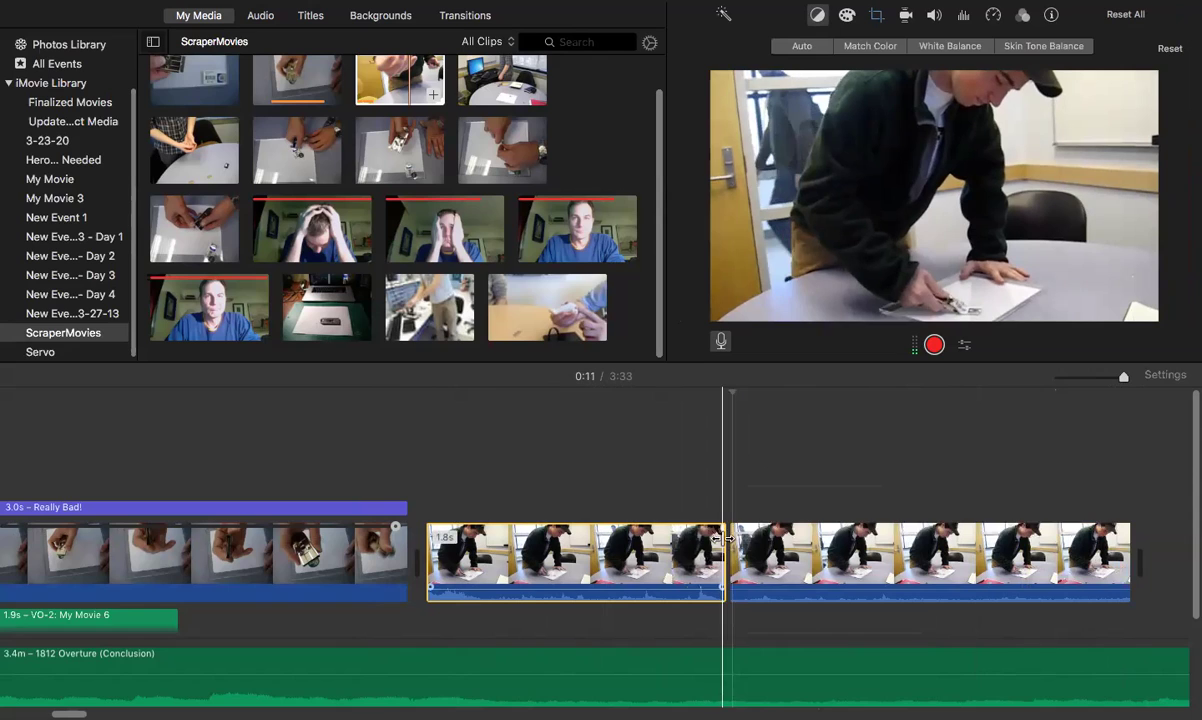
{"action": "mouse_move", "coordinate": [722, 592]}
{"action": "left_mouse_down"}
{"action": "mouse_move", "coordinate": [680, 586]}
{"action": "mouse_move", "coordinate": [723, 588]}
{"action": "left_mouse_up"}
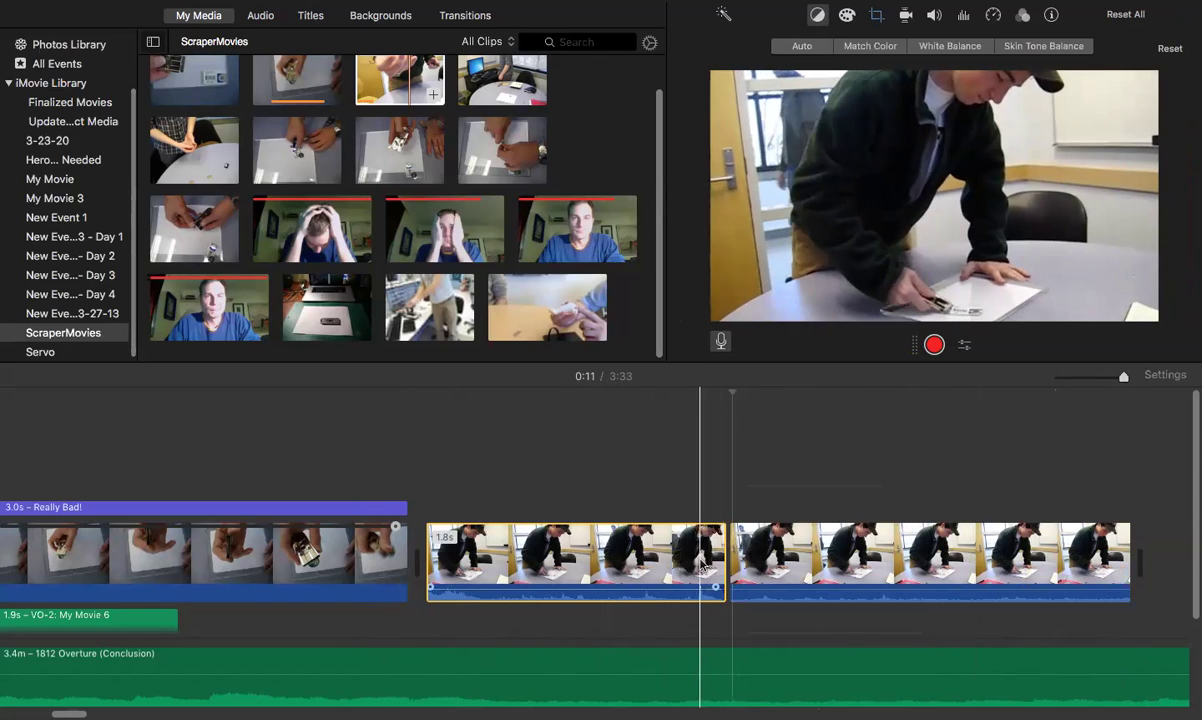
{"action": "left_click", "coordinate": [820, 562]}
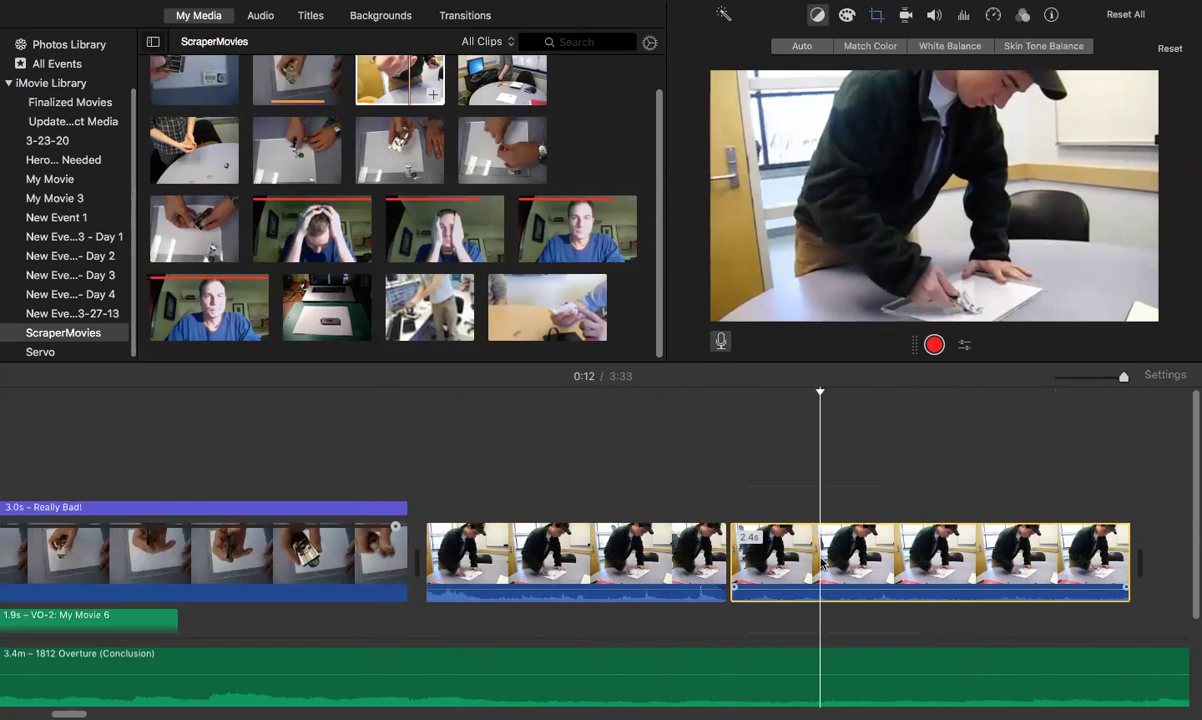
{"action": "key", "text": "Delete"}
Step: Lengthen the last clip from its end edge to about 3.1 seconds
{"action": "left_click", "coordinate": [722, 560]}
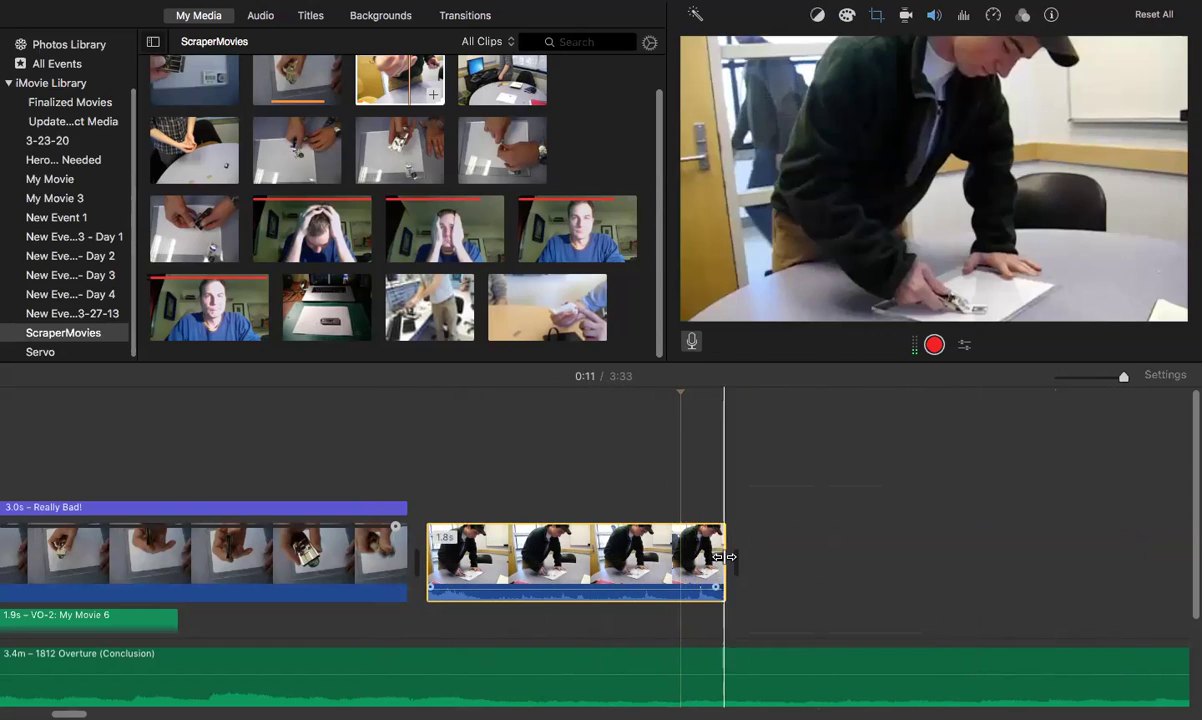
{"action": "left_click_drag", "start_coordinate": [722, 557], "coordinate": [958, 586]}
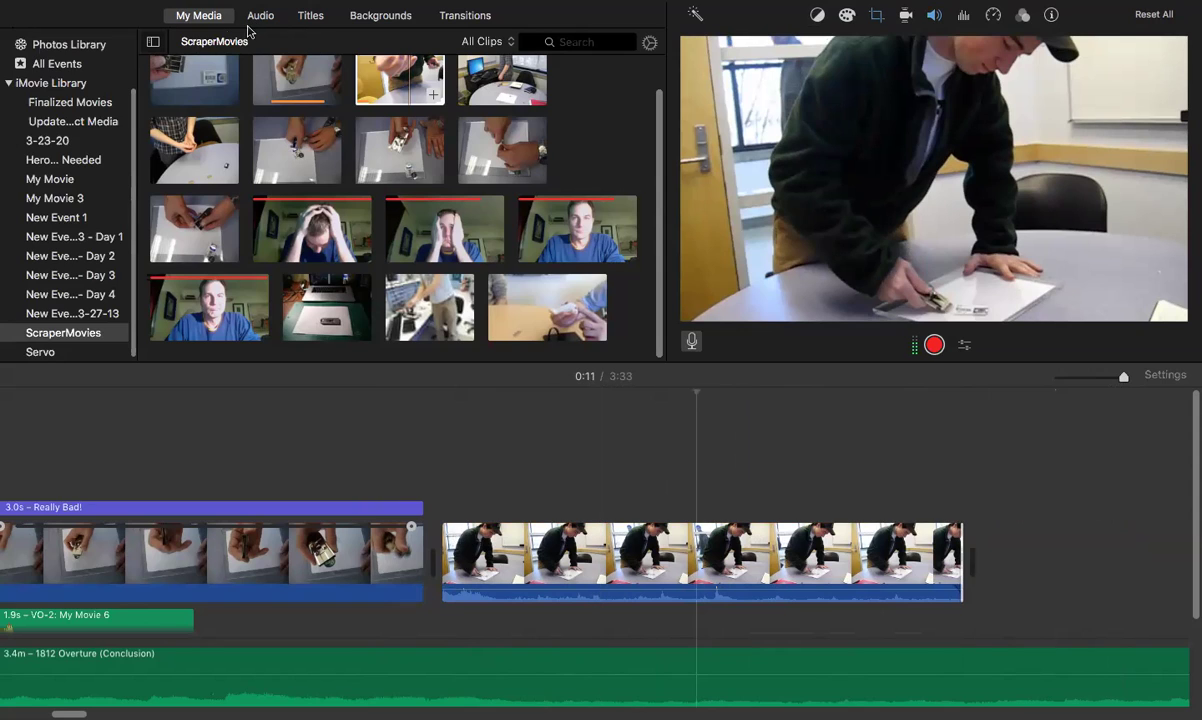
Step: Overlay the Photos Library shot of people at the white table above the last clip and trim its end to match that clip's end
{"action": "left_click", "coordinate": [62, 47]}
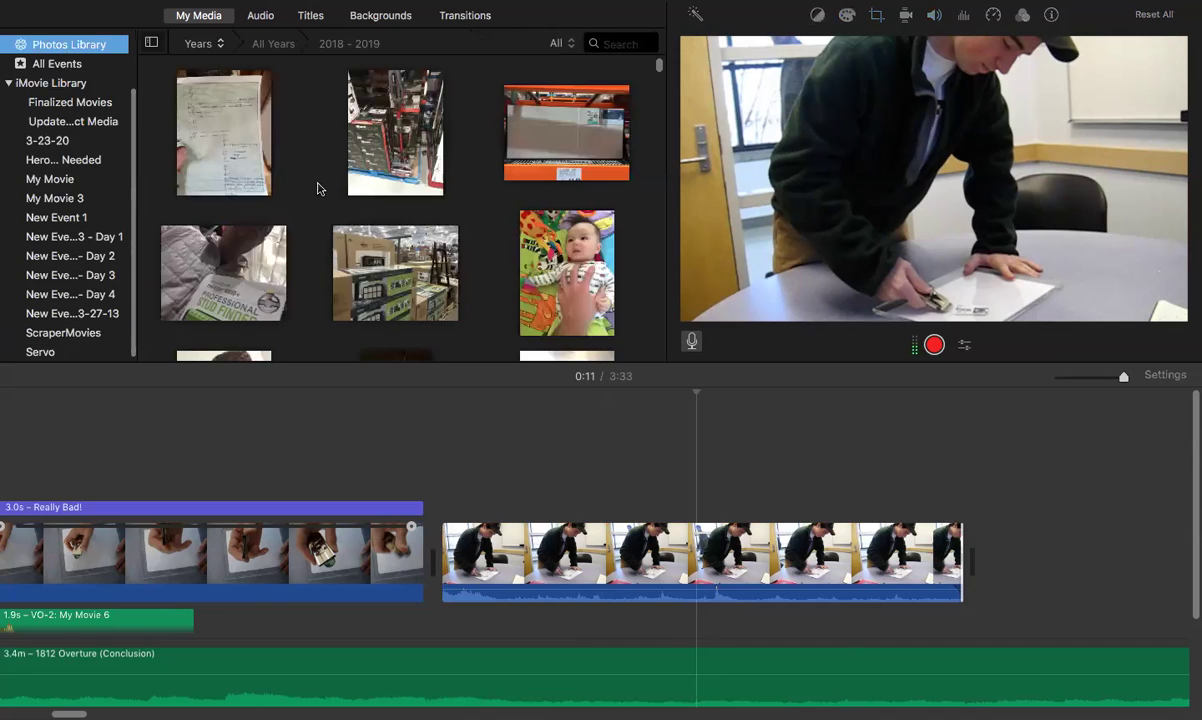
{"action": "scroll", "coordinate": [317, 188], "scroll_direction": "down", "scroll_amount": 5}
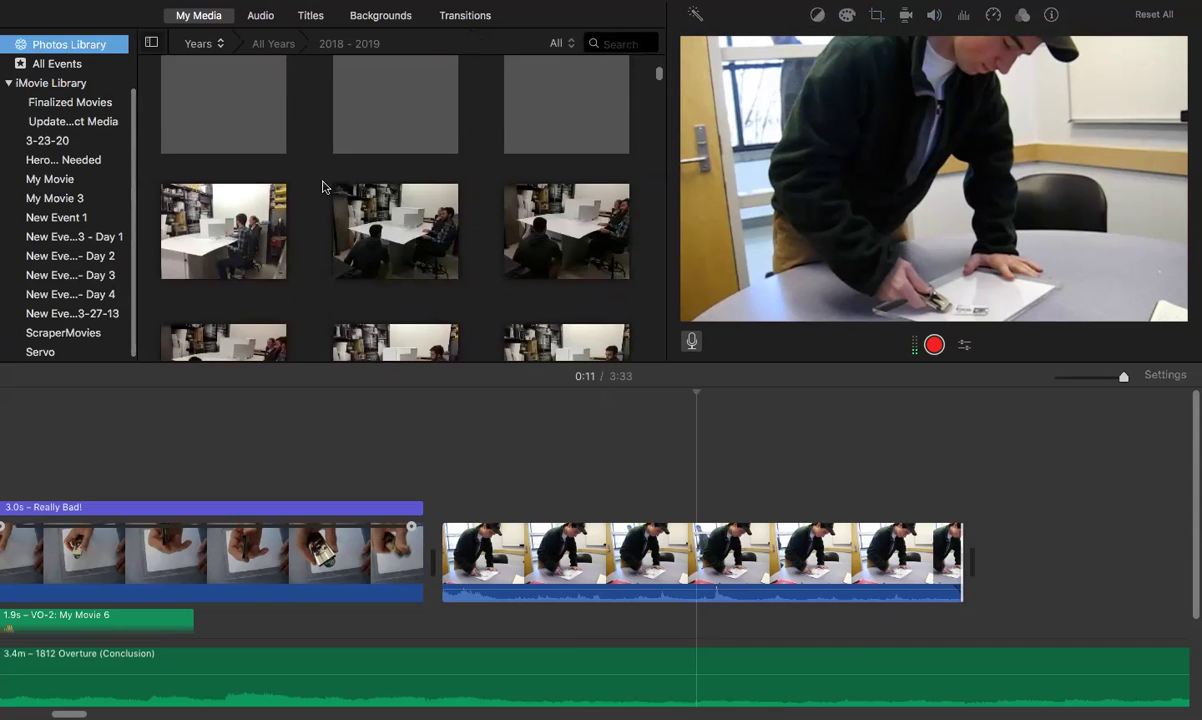
{"action": "left_click", "coordinate": [253, 219]}
{"action": "scroll", "coordinate": [250, 225], "scroll_direction": "down", "scroll_amount": 2}
{"action": "left_click_drag", "start_coordinate": [209, 192], "coordinate": [482, 476]}
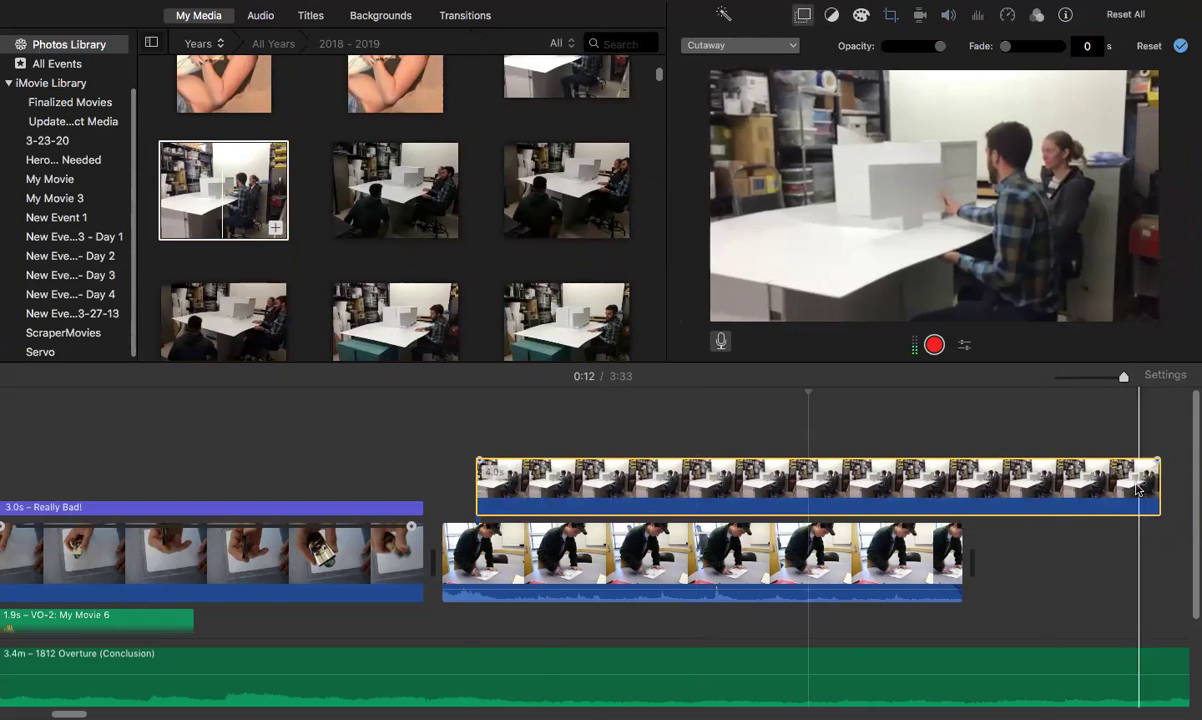
{"action": "left_click_drag", "start_coordinate": [1158, 478], "coordinate": [959, 456]}
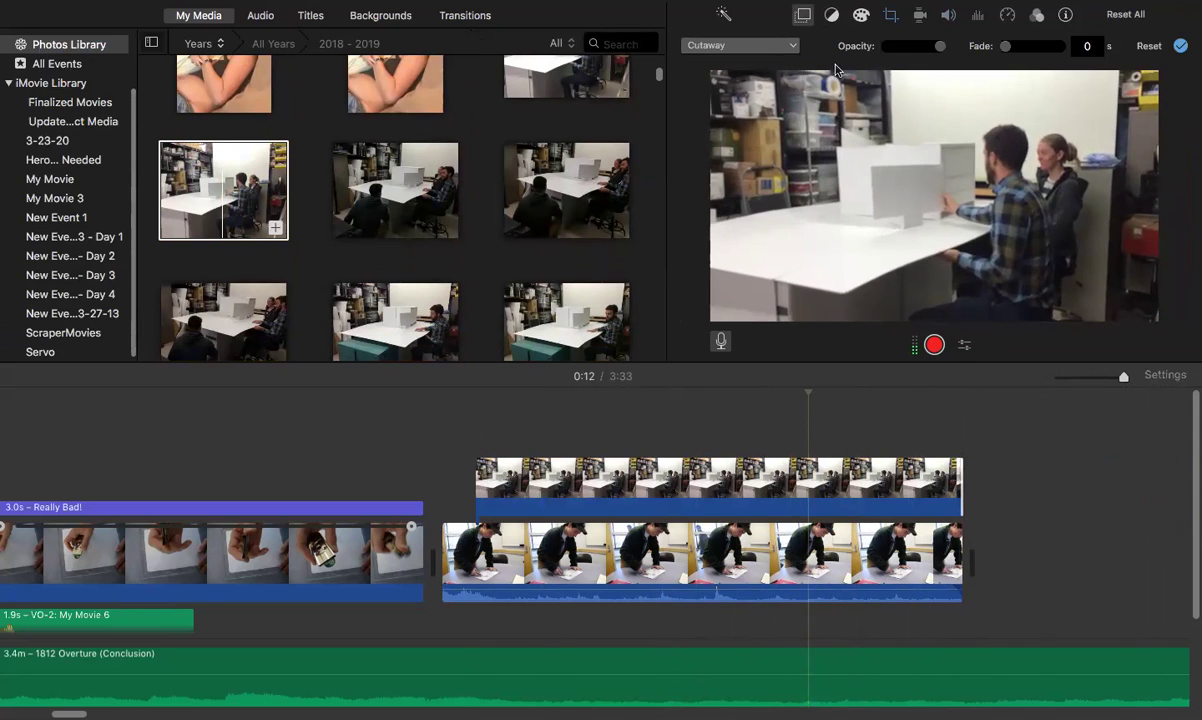
Step: Change the overlay from Cutaway to Picture in Picture and close the voiceover recording controls
{"action": "left_click", "coordinate": [775, 47]}
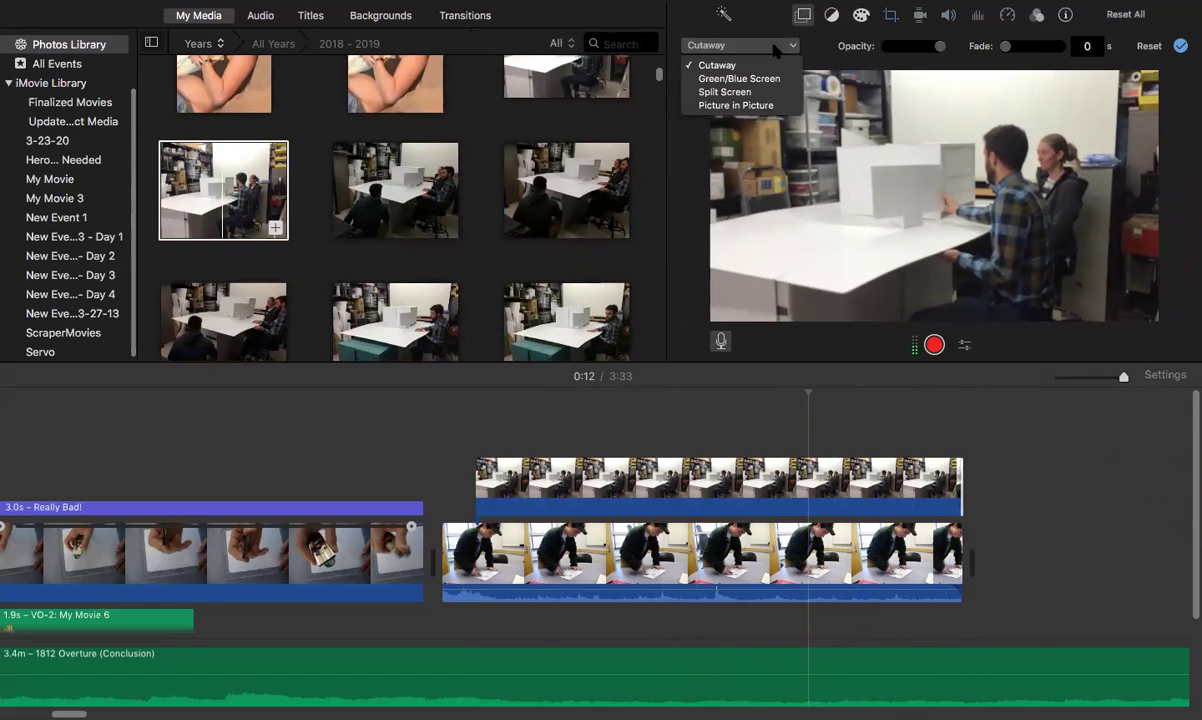
{"action": "left_click", "coordinate": [760, 24]}
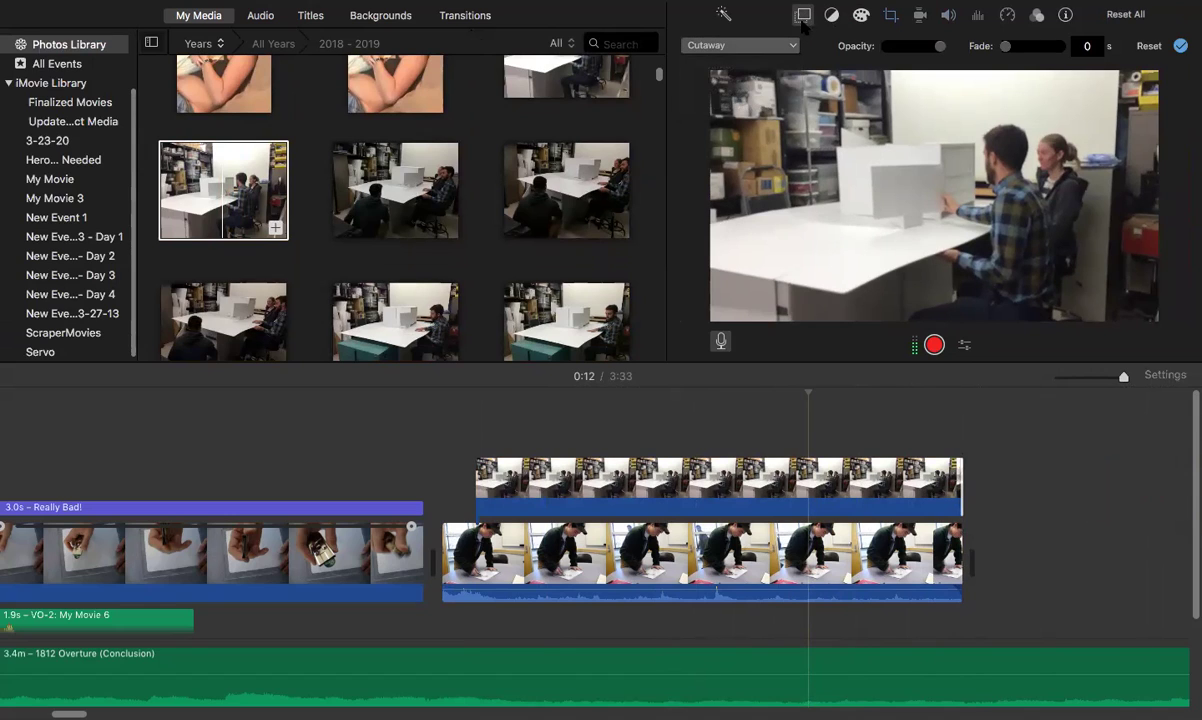
{"action": "left_click", "coordinate": [765, 46]}
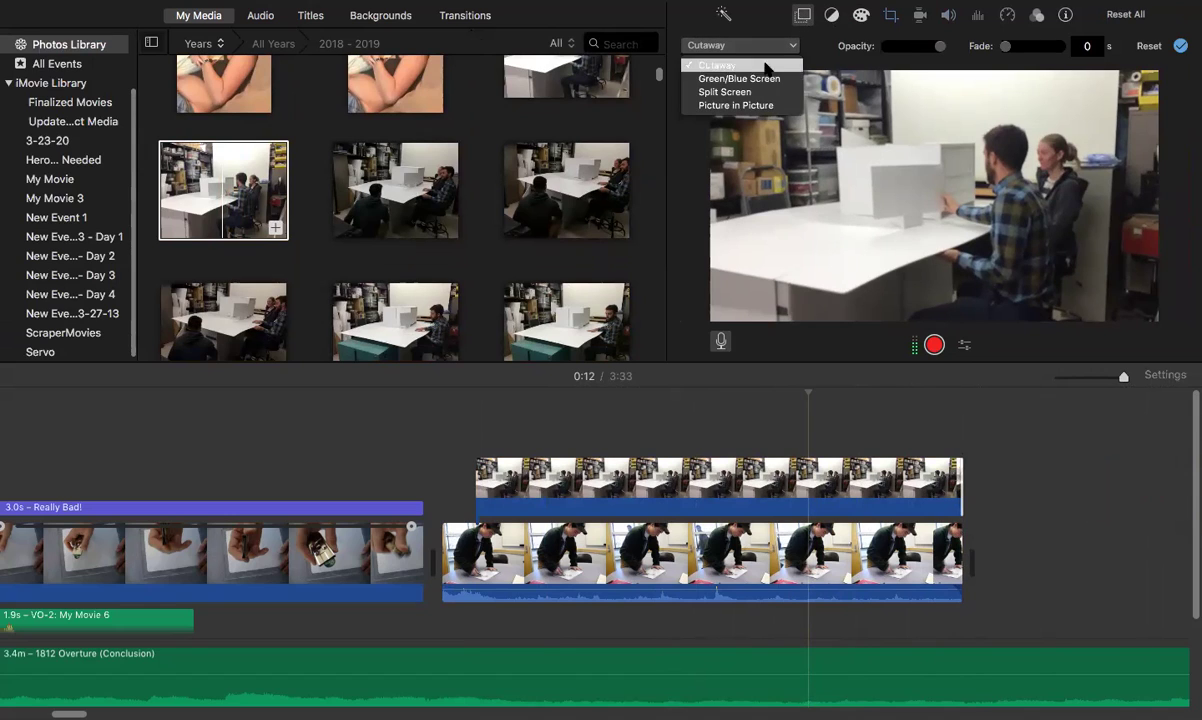
{"action": "left_click", "coordinate": [757, 105]}
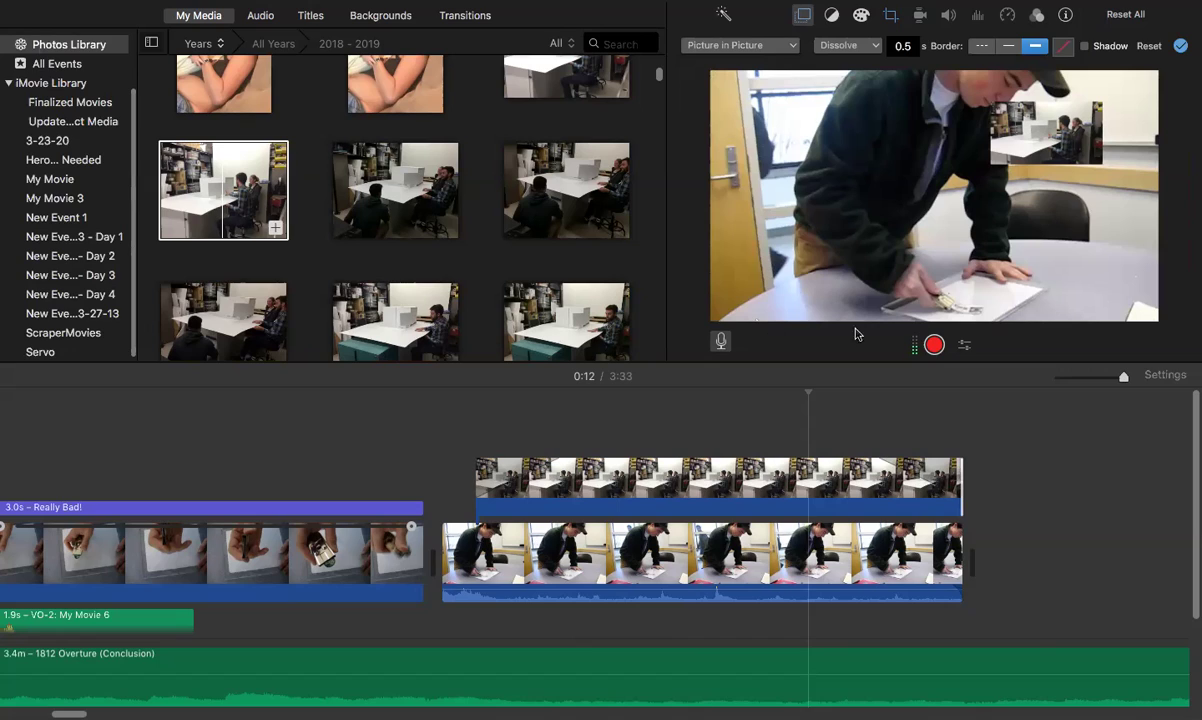
{"action": "left_click", "coordinate": [721, 341]}
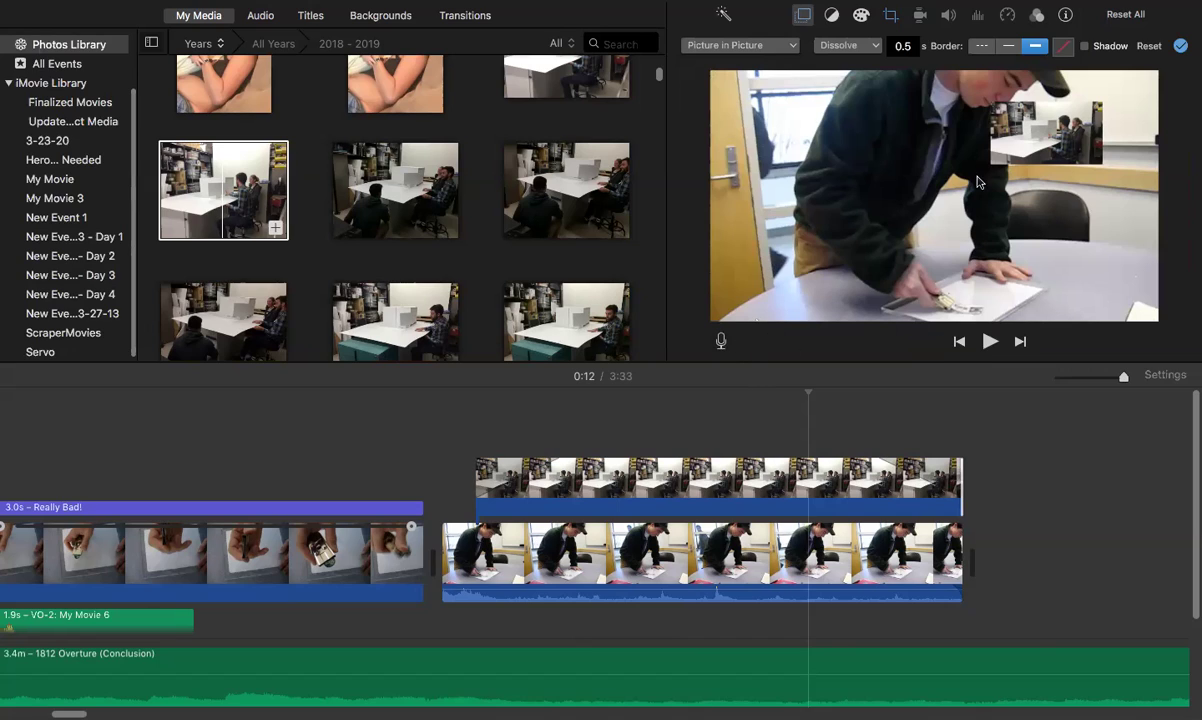
Step: Give the picture-in-picture overlay the thickest border in Magenta, keeping the Picture in Picture style
{"action": "left_click", "coordinate": [1034, 47]}
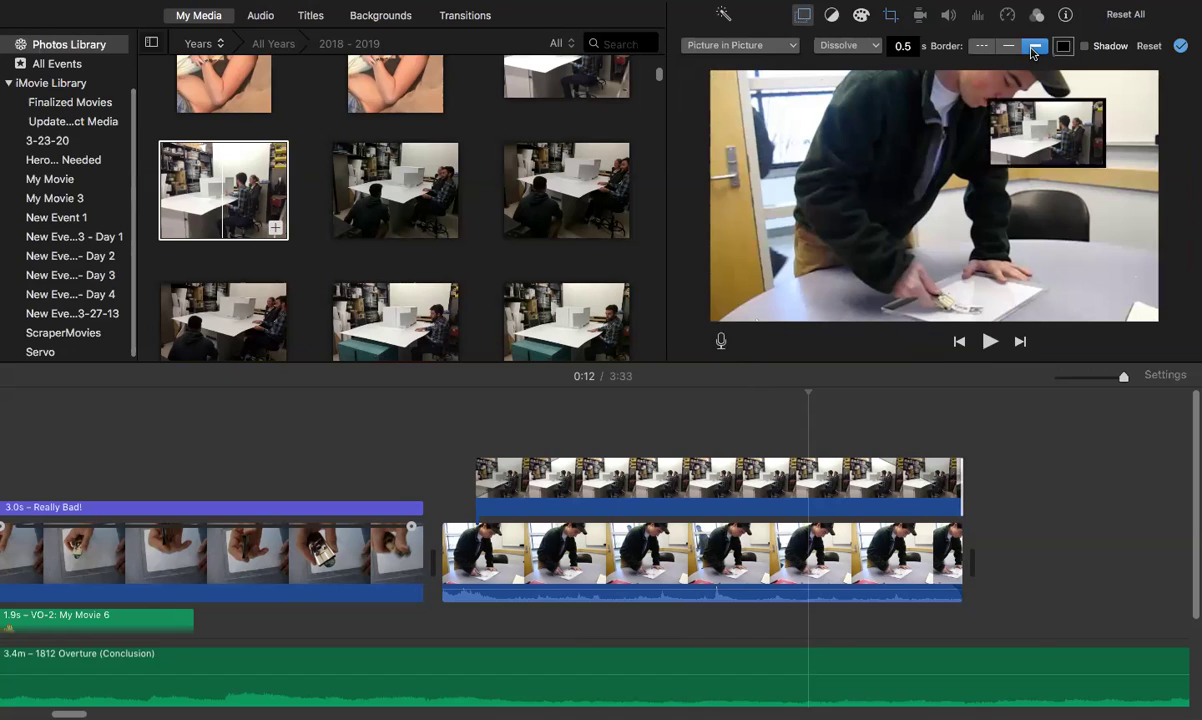
{"action": "left_click", "coordinate": [1062, 47]}
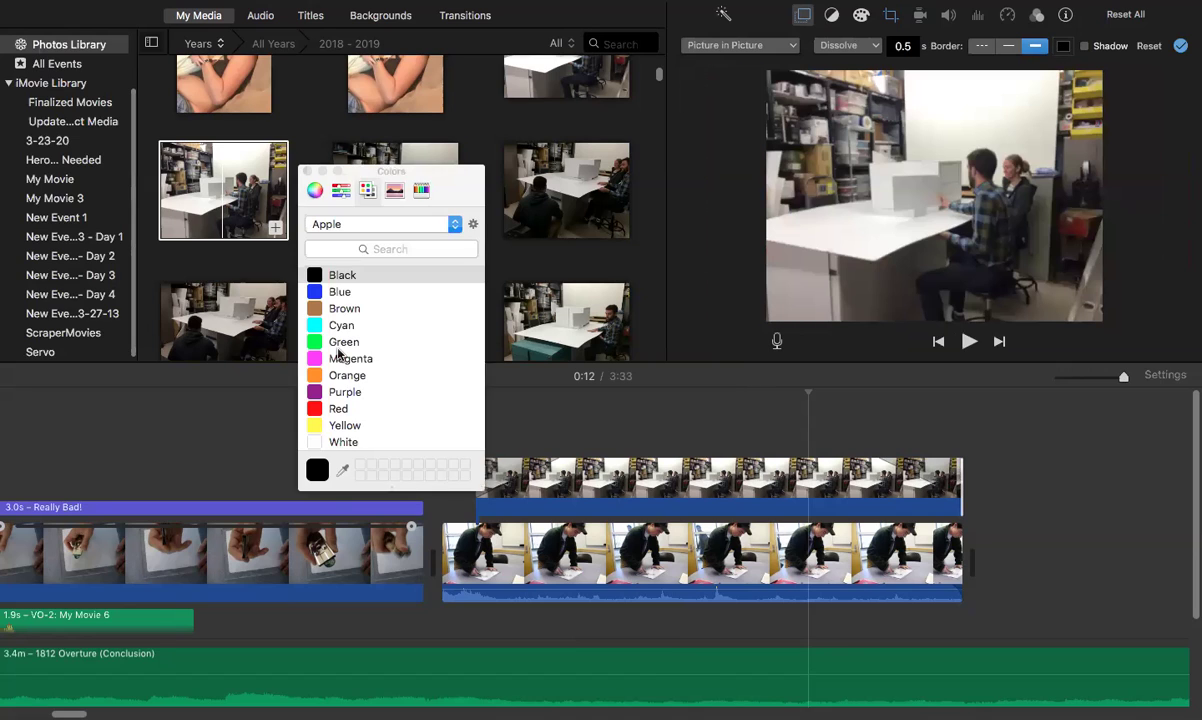
{"action": "left_click", "coordinate": [347, 360]}
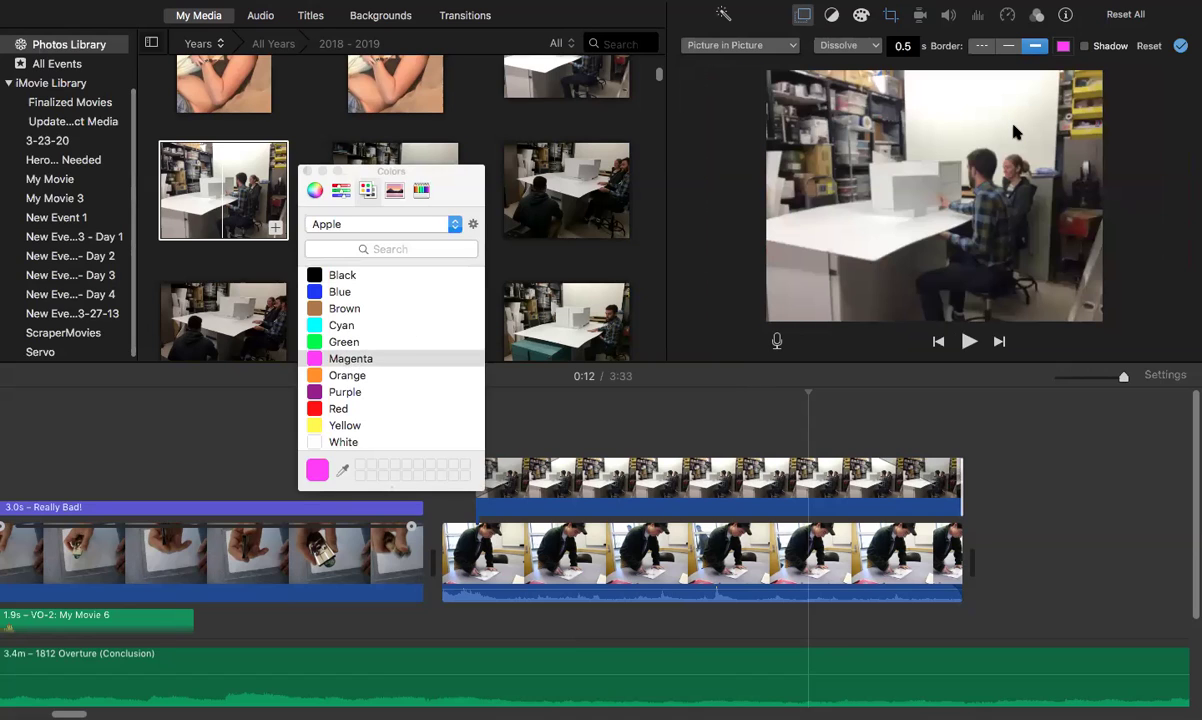
{"action": "left_click", "coordinate": [728, 44]}
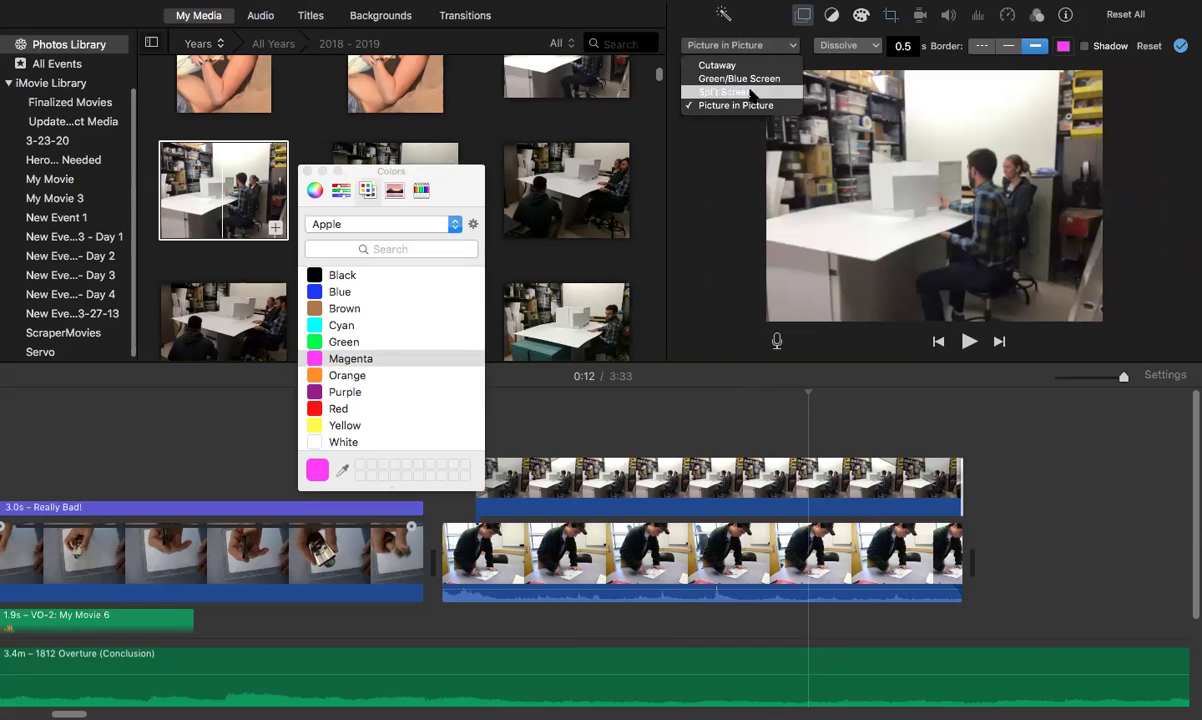
{"action": "left_click", "coordinate": [740, 105]}
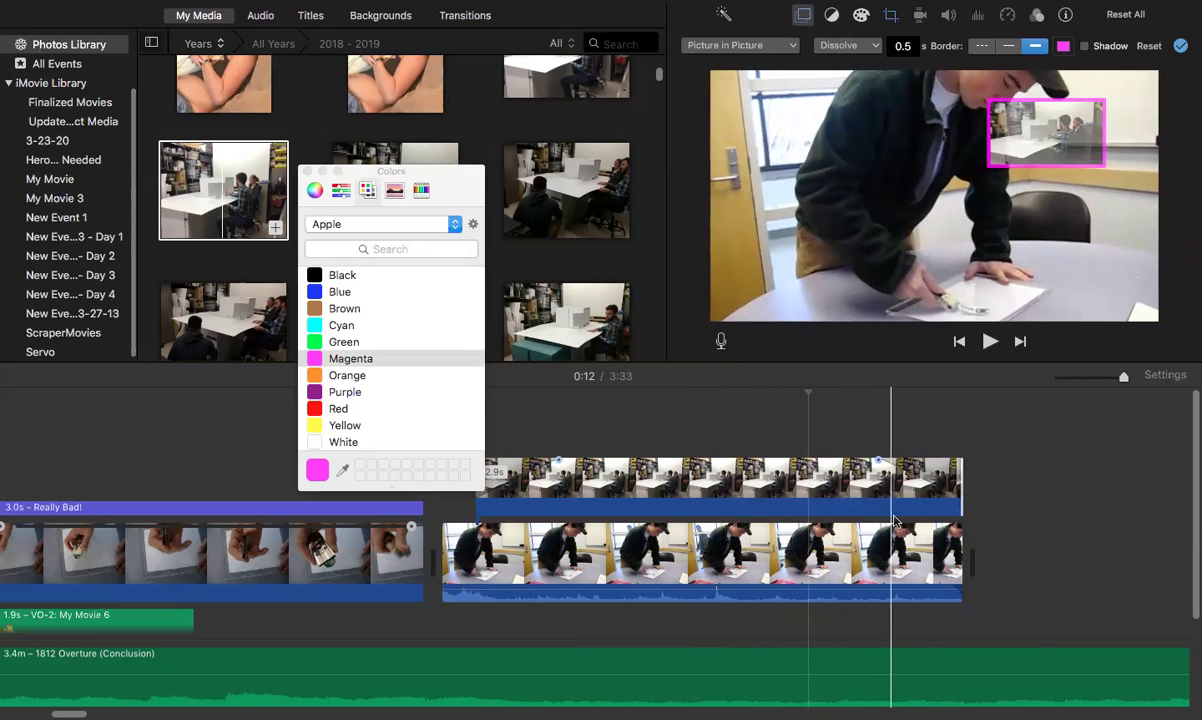
Step: Shorten the picture-in-picture overlay's dissolve to 0.015 seconds
{"action": "left_click_drag", "start_coordinate": [886, 465], "coordinate": [960, 464]}
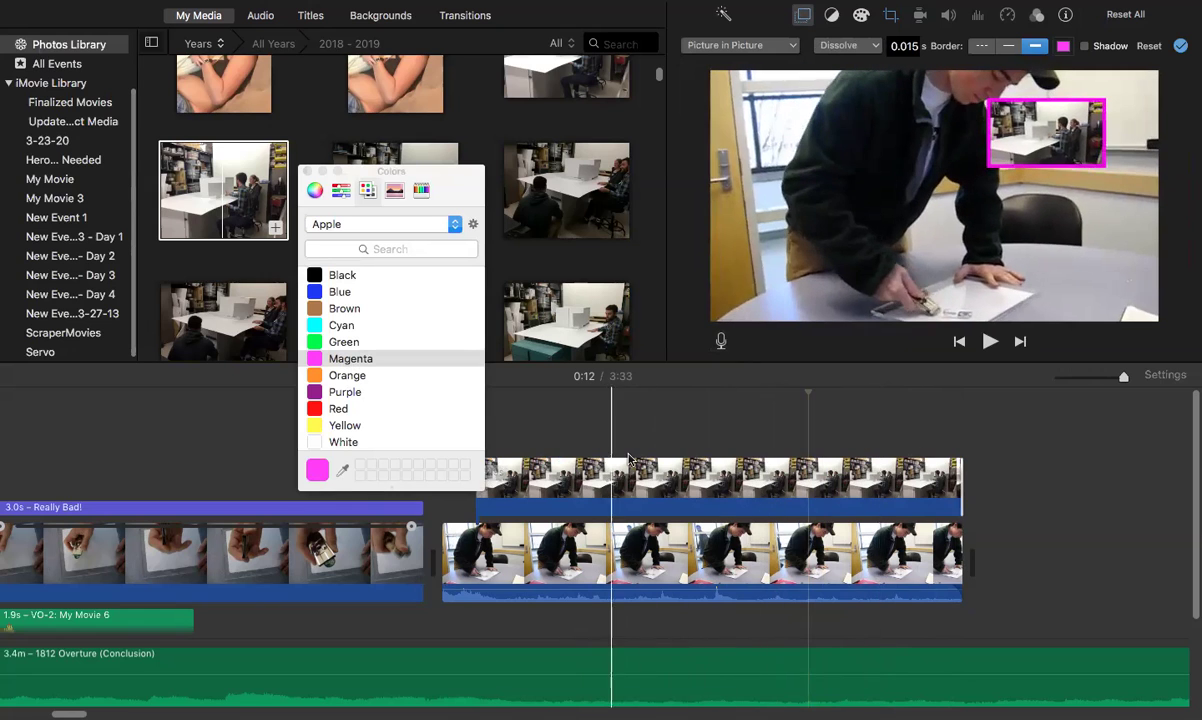
{"action": "left_click", "coordinate": [752, 46]}
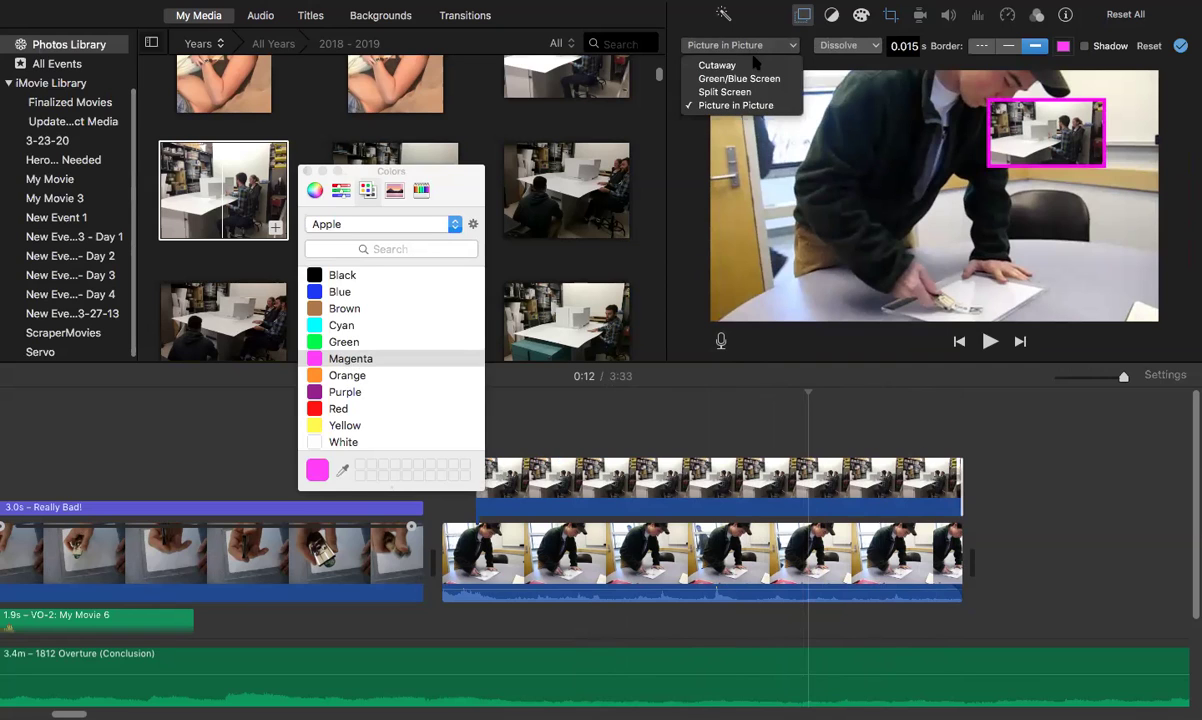
{"action": "left_click", "coordinate": [745, 630]}
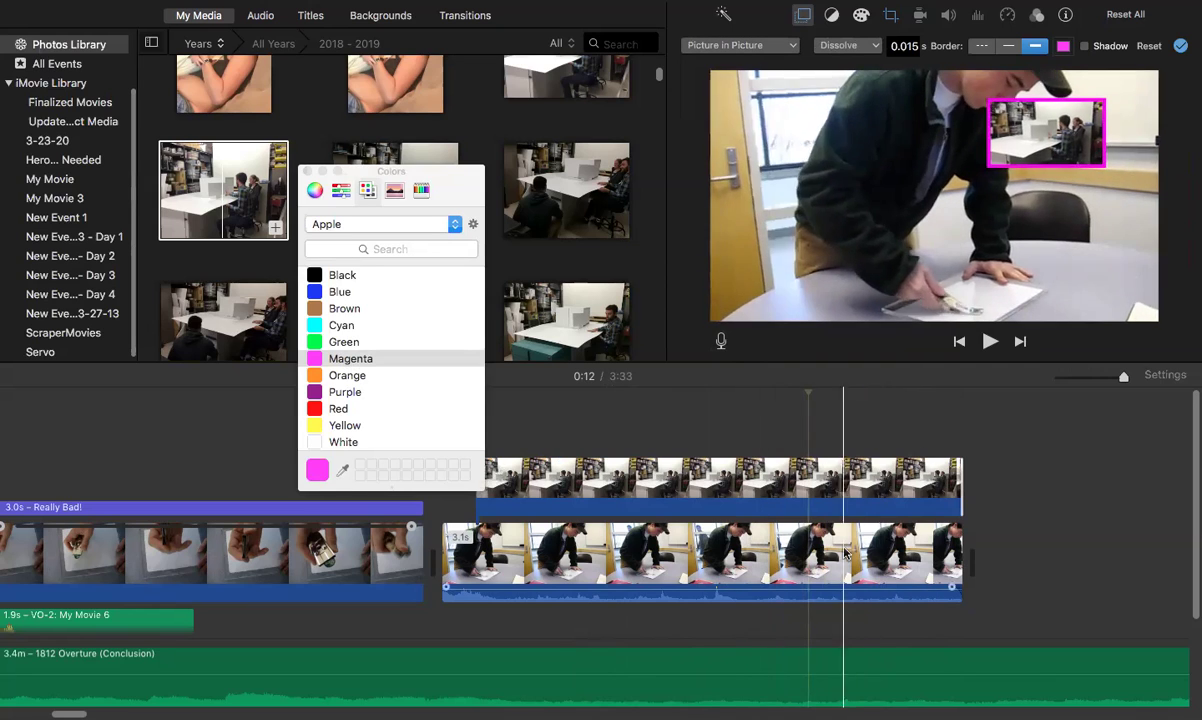
Step: Close the colour palette and replace the last main-track clip, beneath the picture-in-picture overlay, with the Industrial background
{"action": "left_click", "coordinate": [396, 18]}
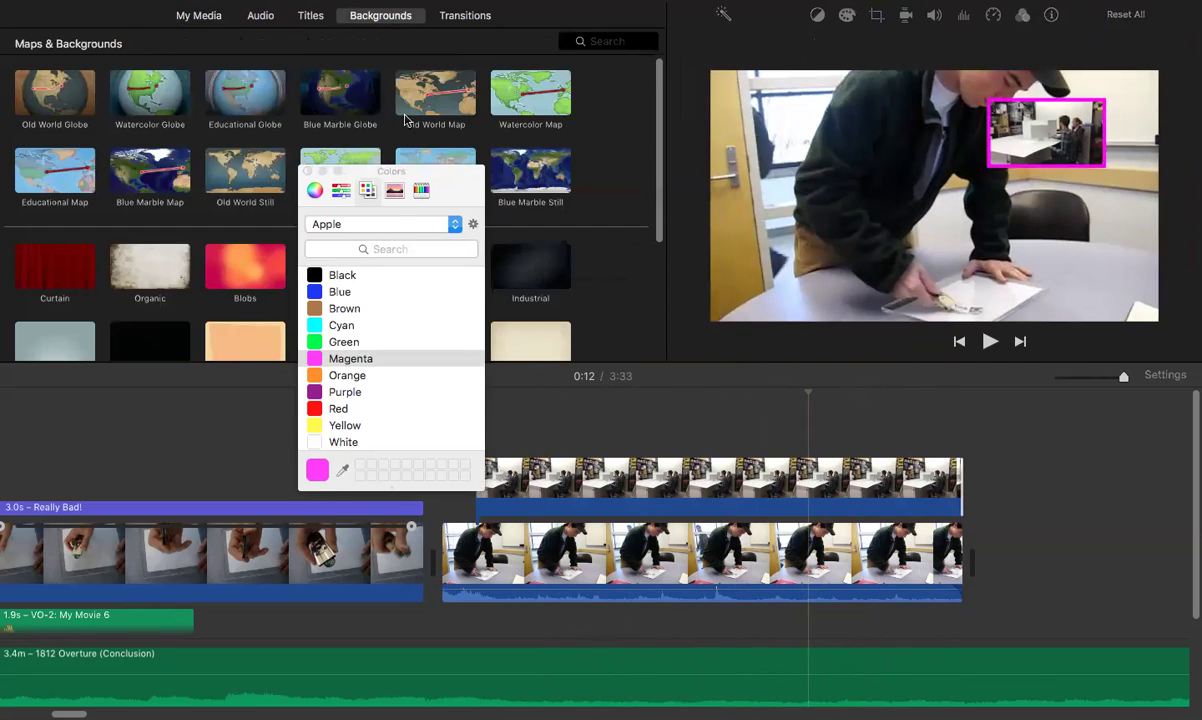
{"action": "left_click", "coordinate": [307, 171]}
{"action": "left_click", "coordinate": [537, 268]}
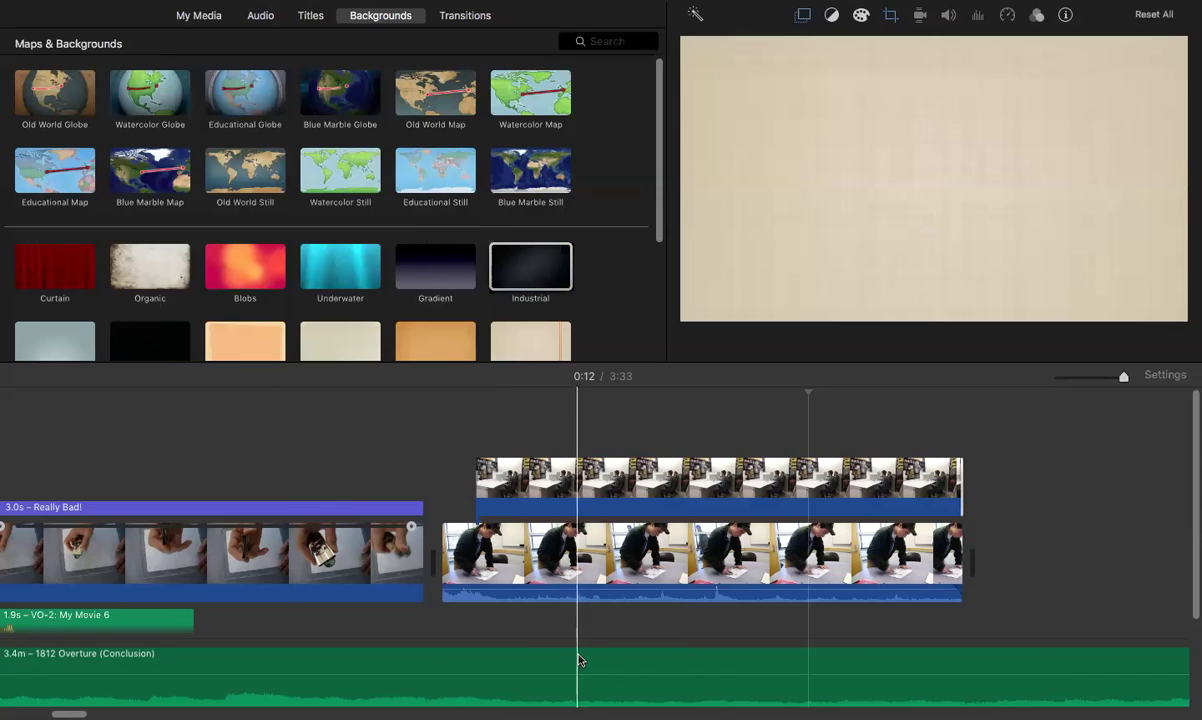
{"action": "left_click", "coordinate": [525, 545]}
{"action": "left_click", "coordinate": [552, 275]}
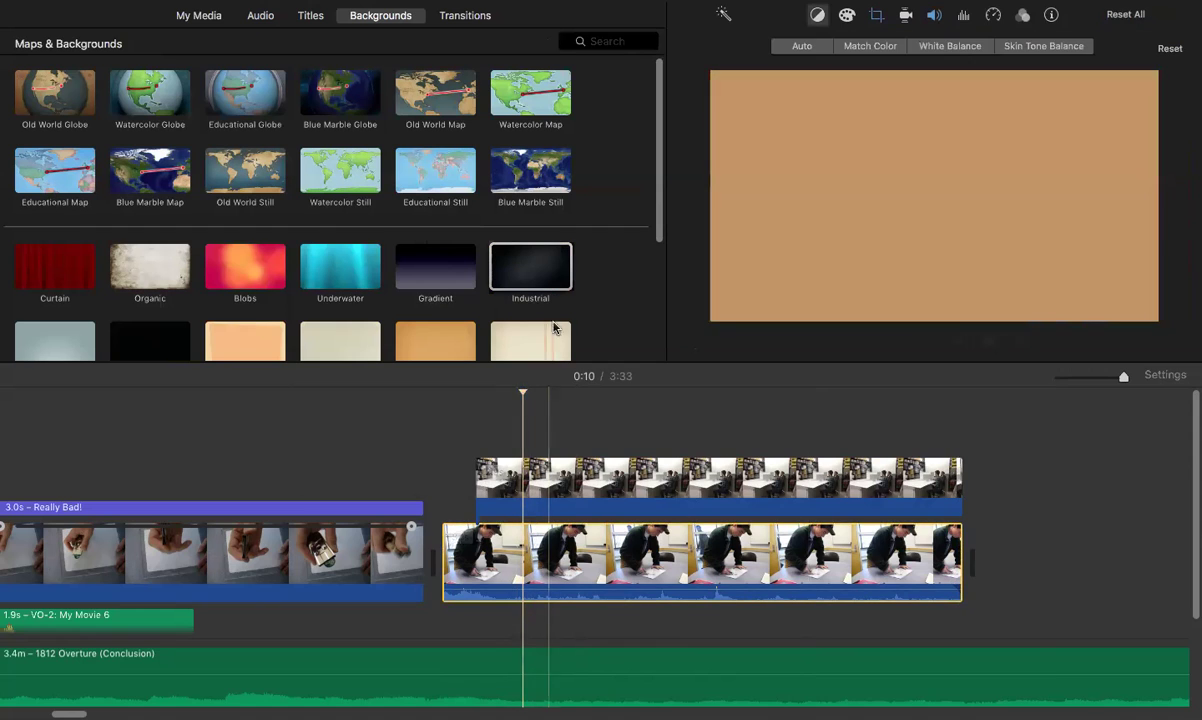
{"action": "left_click_drag", "start_coordinate": [537, 290], "coordinate": [510, 566]}
{"action": "left_click", "coordinate": [522, 571]}
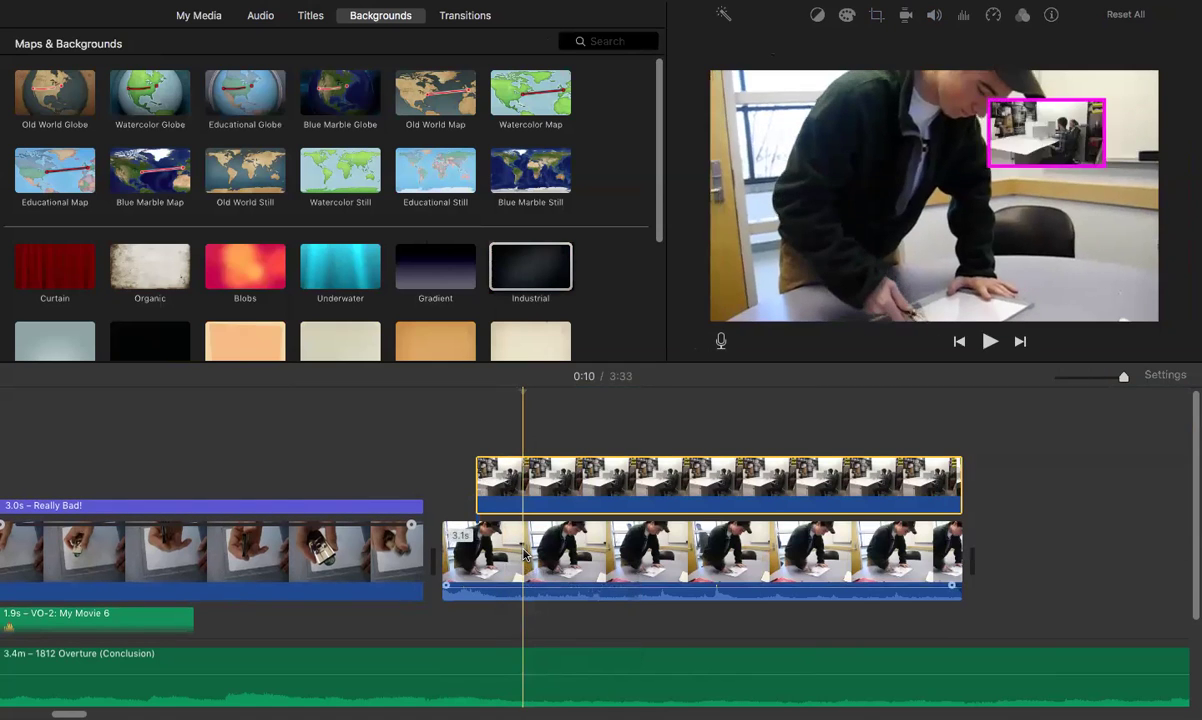
{"action": "left_click", "coordinate": [485, 583]}
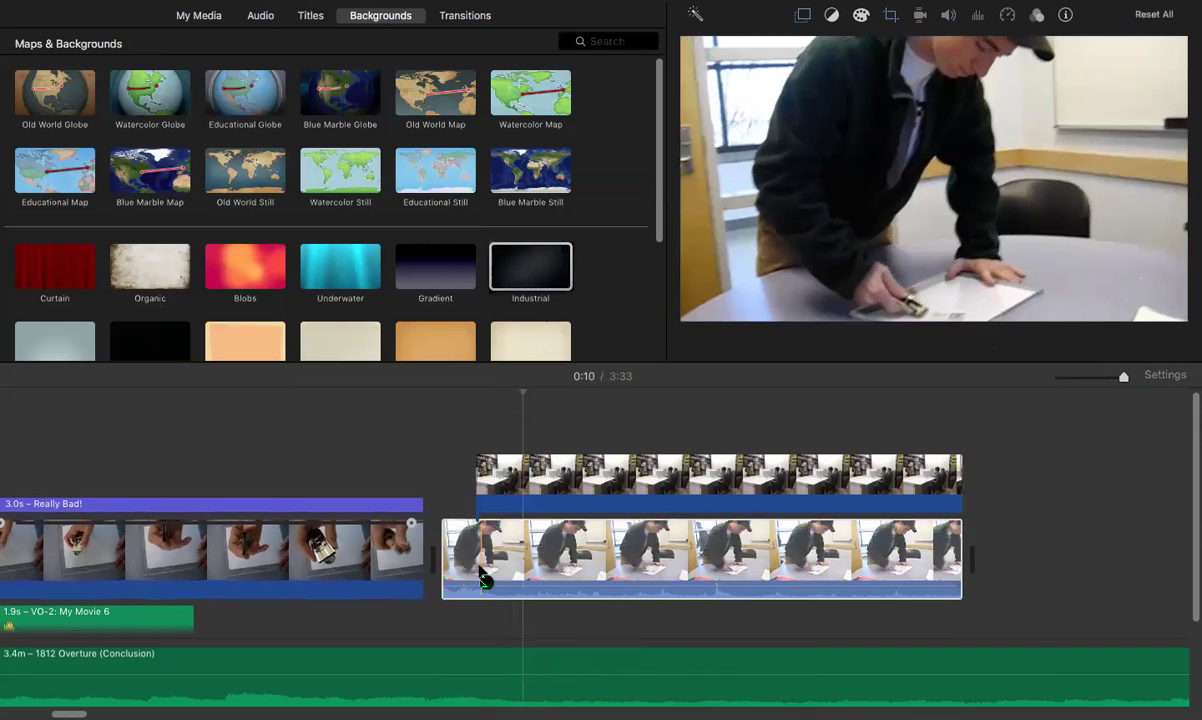
{"action": "left_click_drag", "start_coordinate": [481, 578], "coordinate": [508, 577]}
{"action": "left_click", "coordinate": [509, 559]}
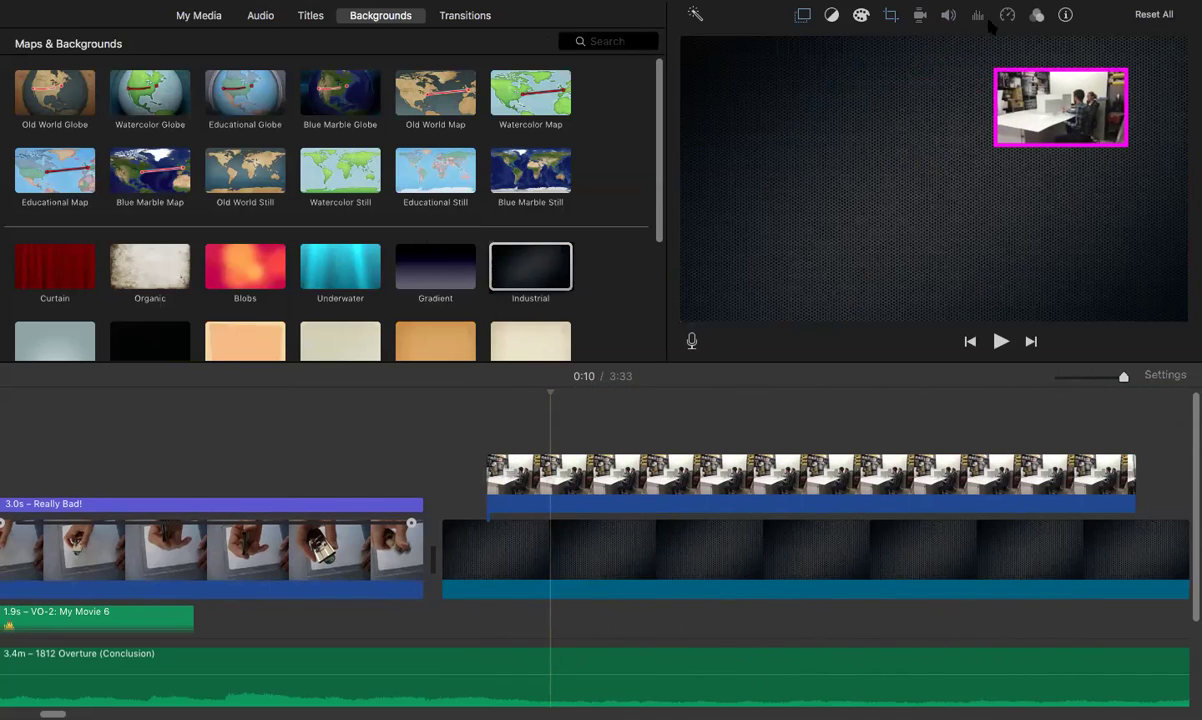
Step: Reset the overlay by switching it to Cutaway and back to Picture in Picture, and enlarge it to cover most of the frame
{"action": "left_click", "coordinate": [804, 15]}
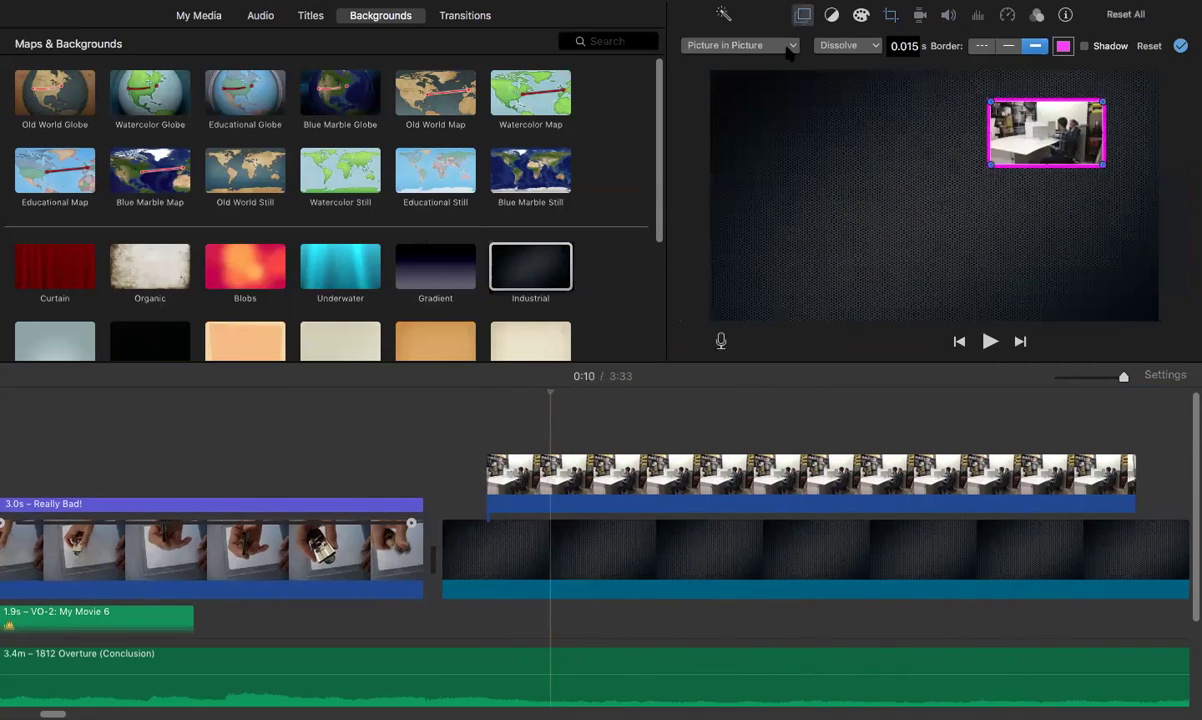
{"action": "left_click", "coordinate": [728, 48]}
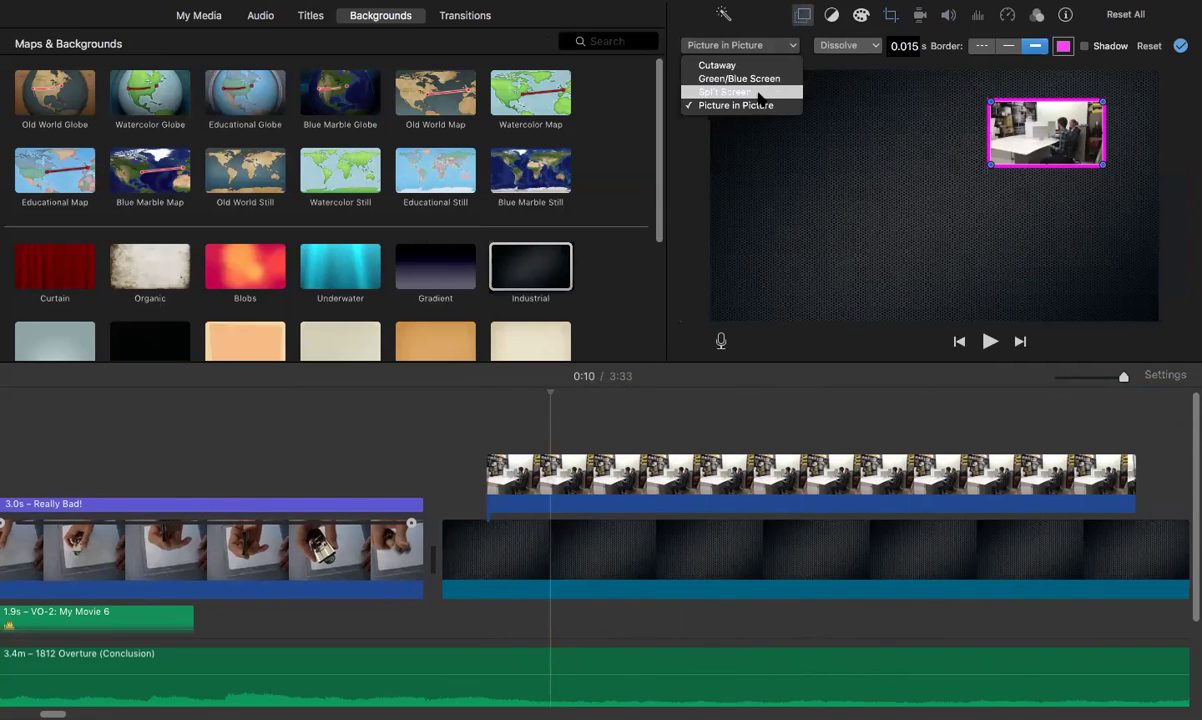
{"action": "left_click", "coordinate": [769, 66]}
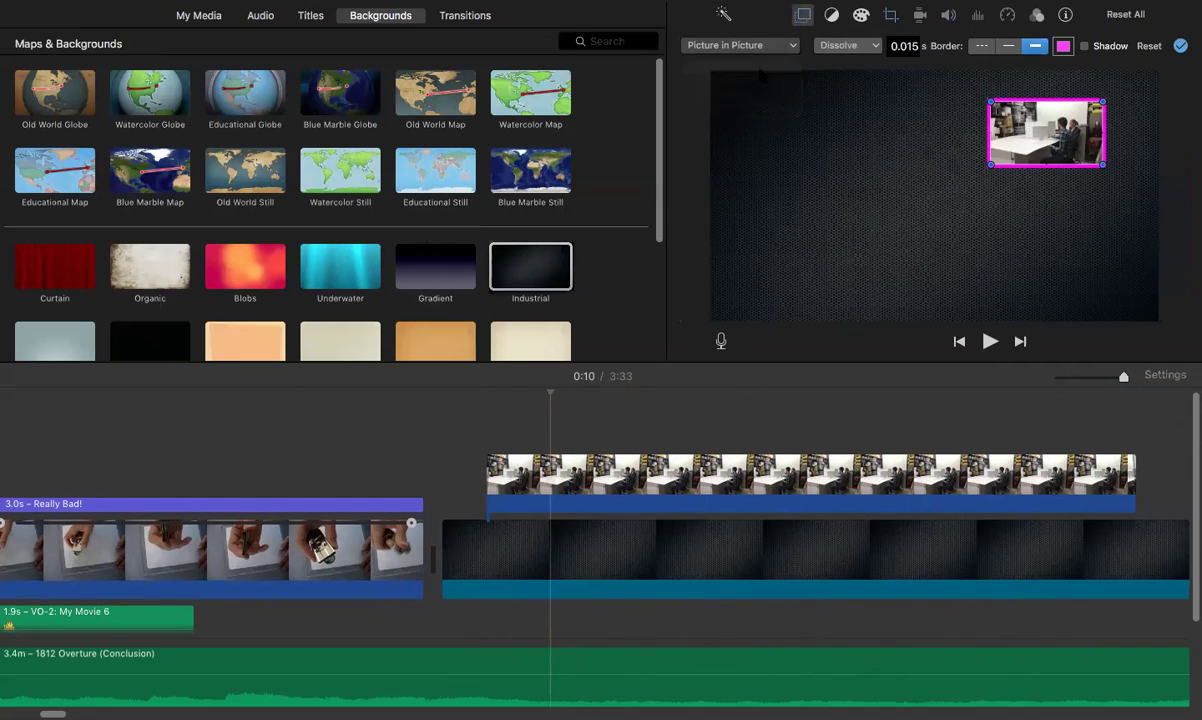
{"action": "left_click", "coordinate": [738, 46]}
{"action": "left_click", "coordinate": [712, 103]}
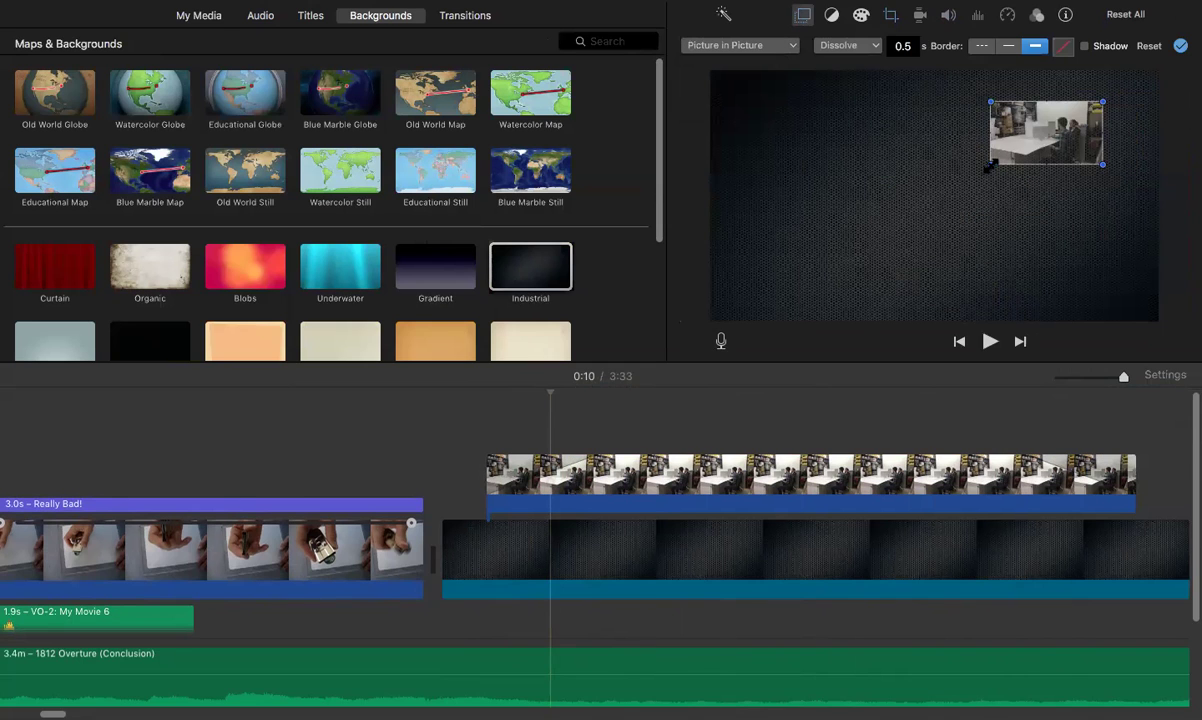
{"action": "left_click_drag", "start_coordinate": [988, 166], "coordinate": [754, 297]}
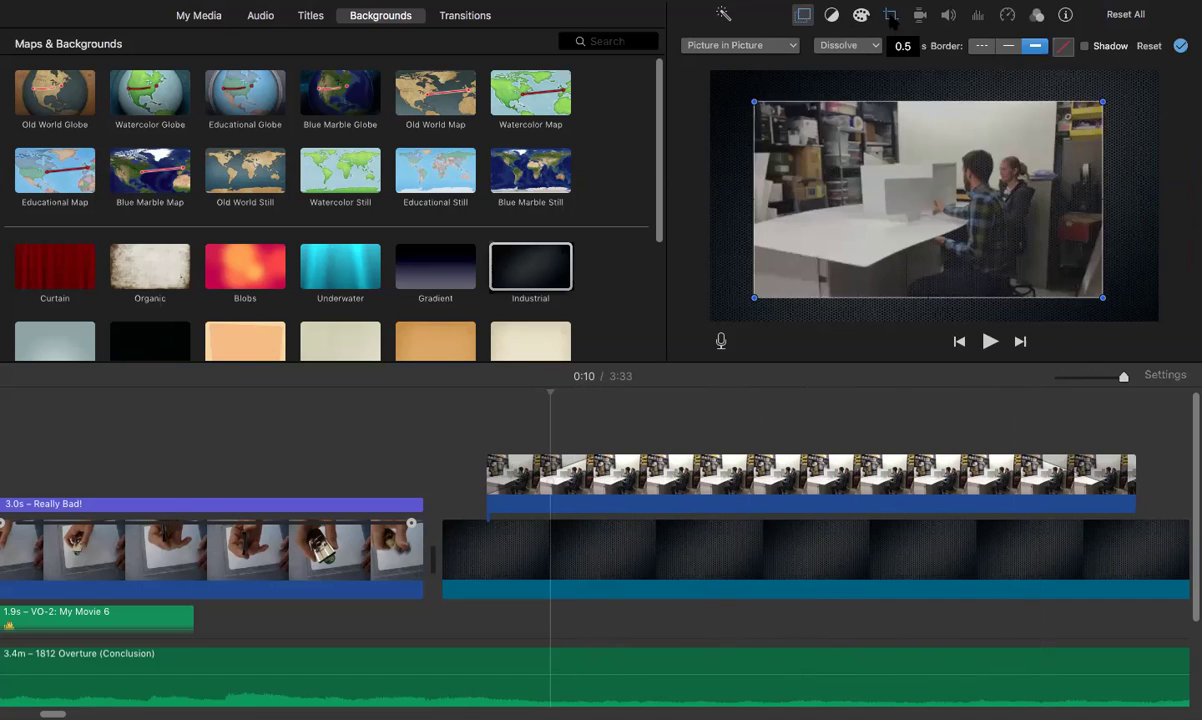
Step: Apply a Ken Burns crop to the overlay, starting on the lower table area and ending higher around the two people
{"action": "left_click", "coordinate": [890, 16]}
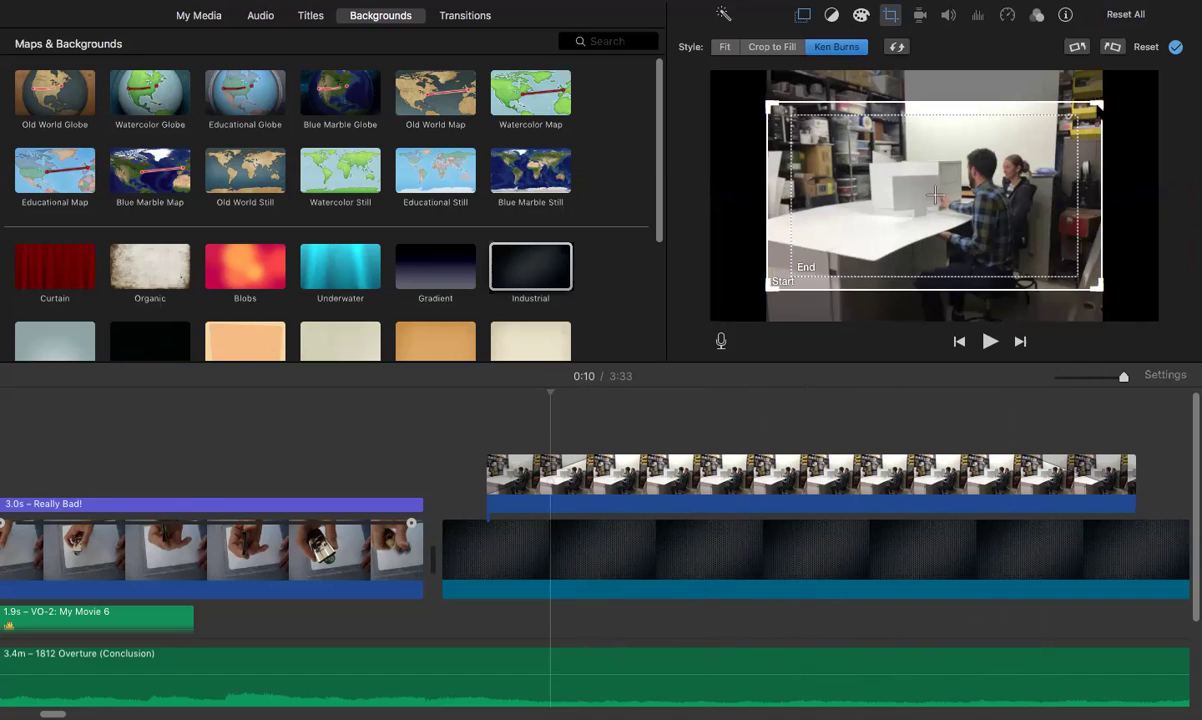
{"action": "left_click_drag", "start_coordinate": [1097, 104], "coordinate": [1033, 140]}
{"action": "left_click_drag", "start_coordinate": [961, 183], "coordinate": [952, 217]}
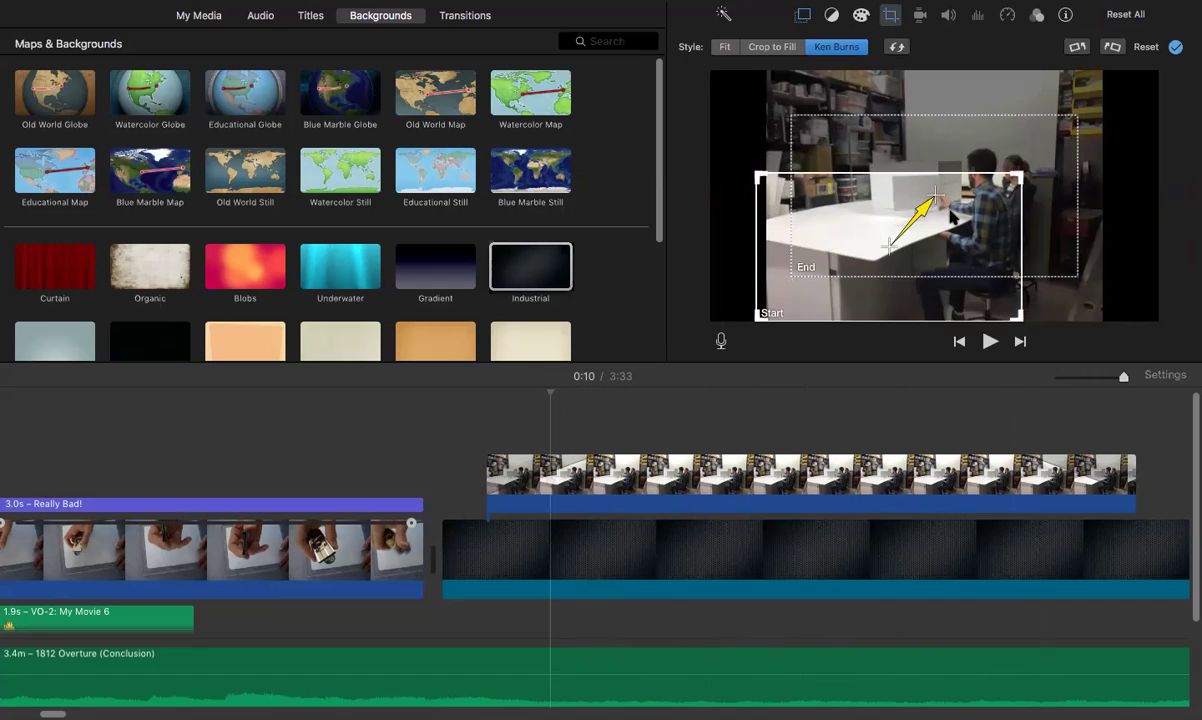
{"action": "left_click", "coordinate": [1008, 133]}
{"action": "left_click_drag", "start_coordinate": [1008, 133], "coordinate": [1038, 121]}
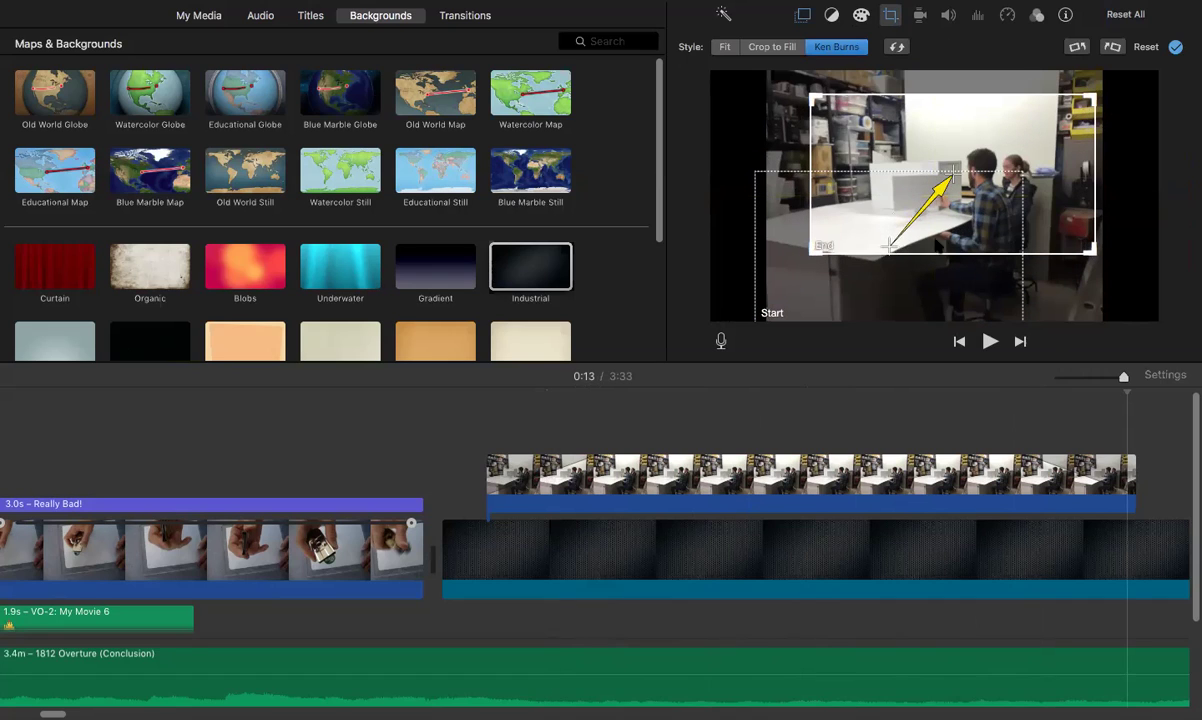
{"action": "left_click", "coordinate": [862, 250]}
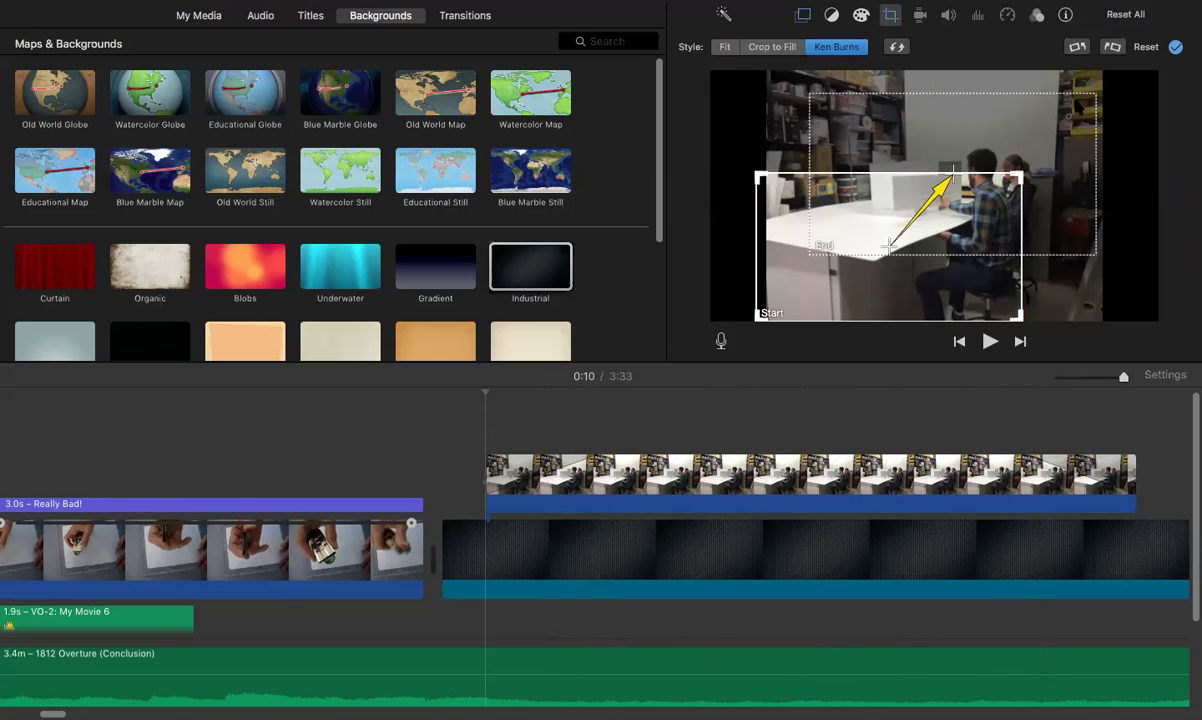
{"action": "left_click", "coordinate": [1176, 47]}
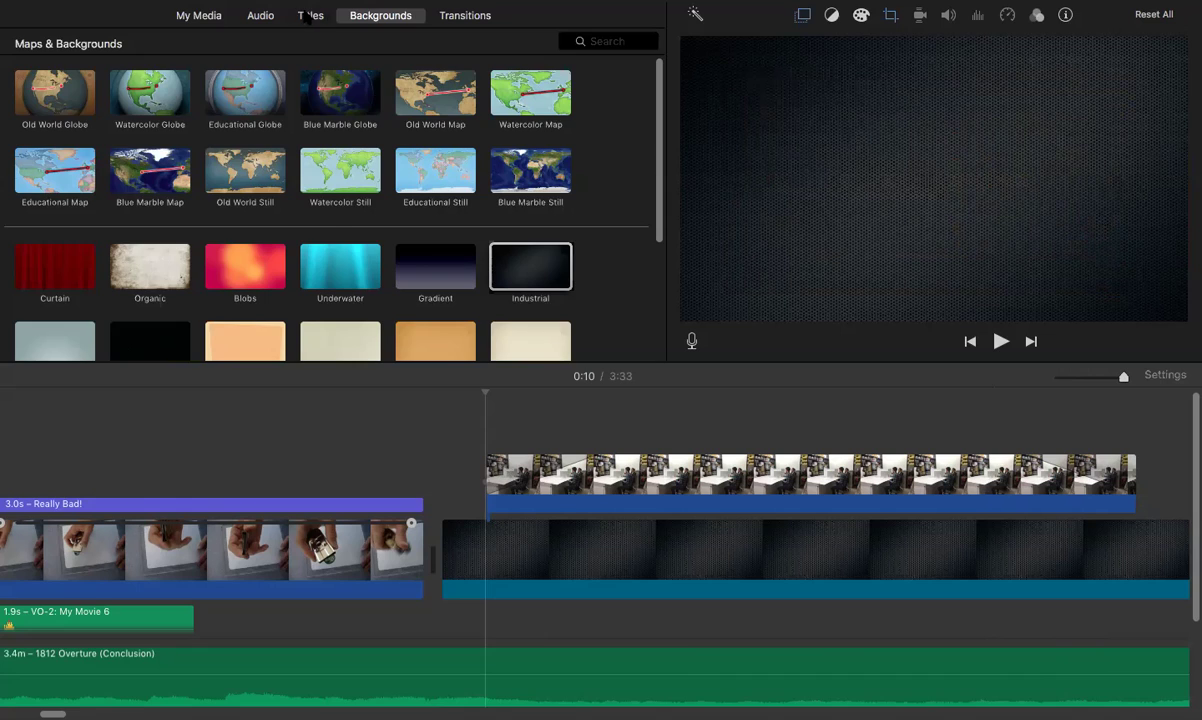
Step: Add the Upper title above the overlay, starting where the Industrial background begins
{"action": "left_click", "coordinate": [309, 16]}
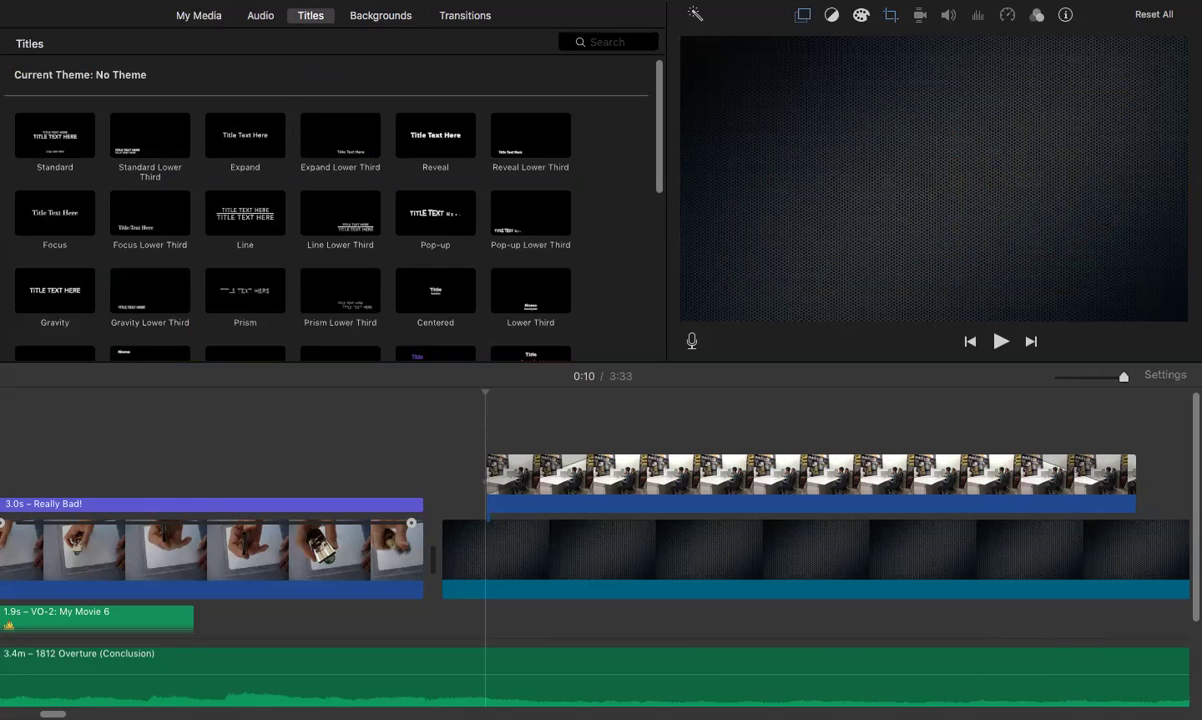
{"action": "scroll", "coordinate": [420, 256], "scroll_direction": "down", "scroll_amount": 2}
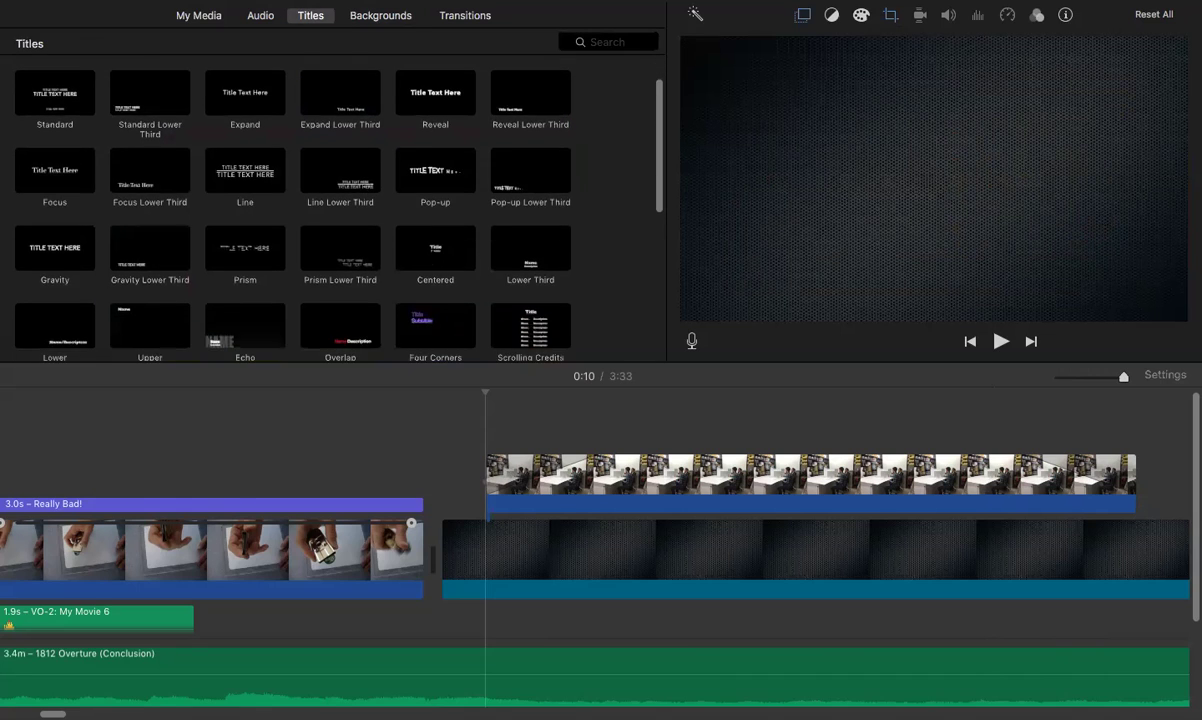
{"action": "left_click_drag", "start_coordinate": [170, 300], "coordinate": [440, 438]}
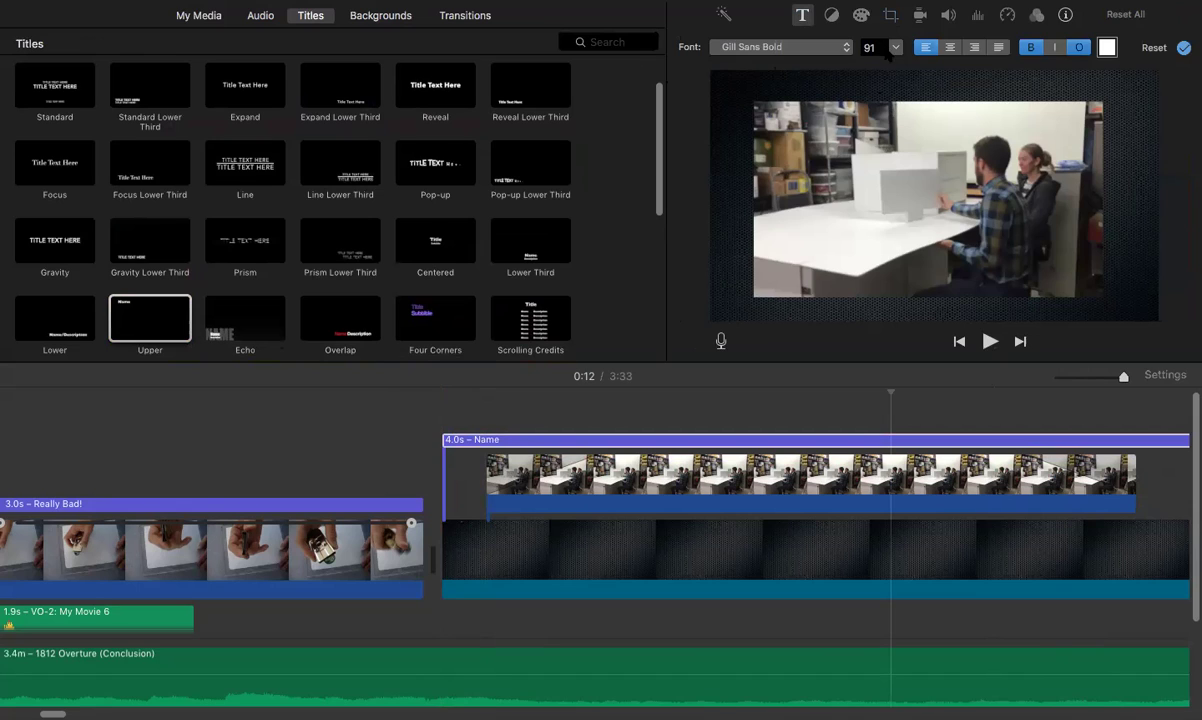
Step: Make the new title read "Lab Stations" at font size 168 and apply it
{"action": "left_click", "coordinate": [895, 47]}
{"action": "left_click", "coordinate": [873, 116]}
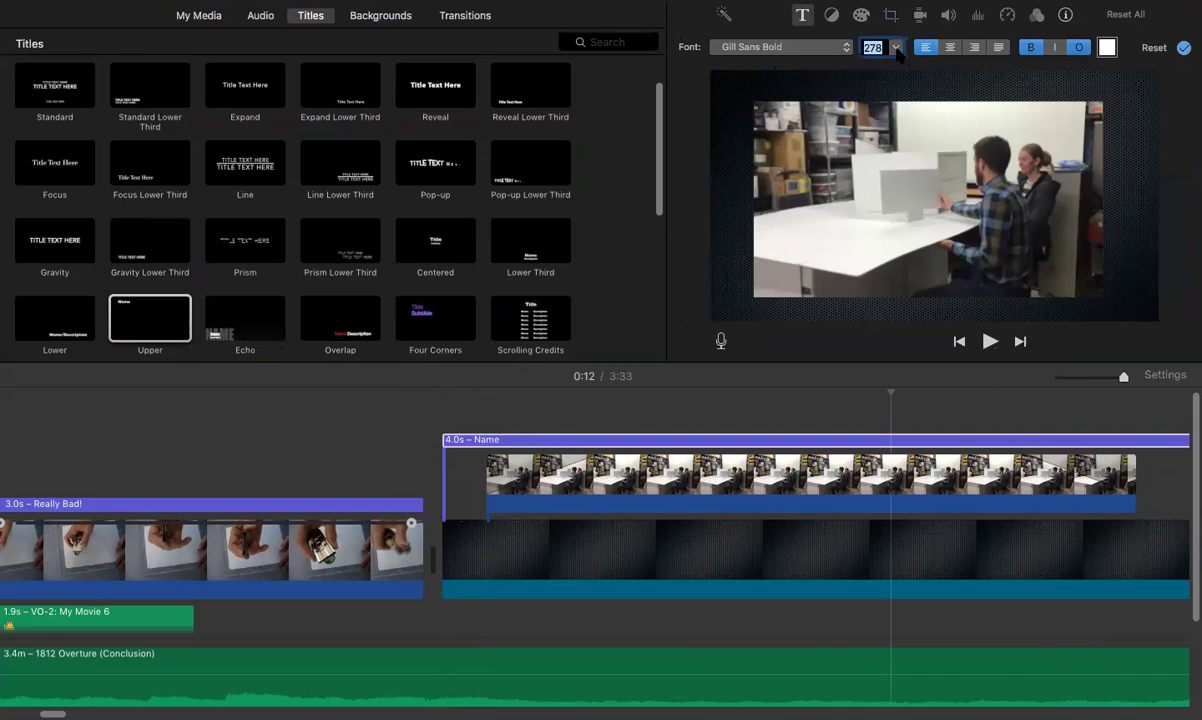
{"action": "left_click", "coordinate": [896, 48]}
{"action": "left_click", "coordinate": [879, 67]}
{"action": "left_click", "coordinate": [895, 50]}
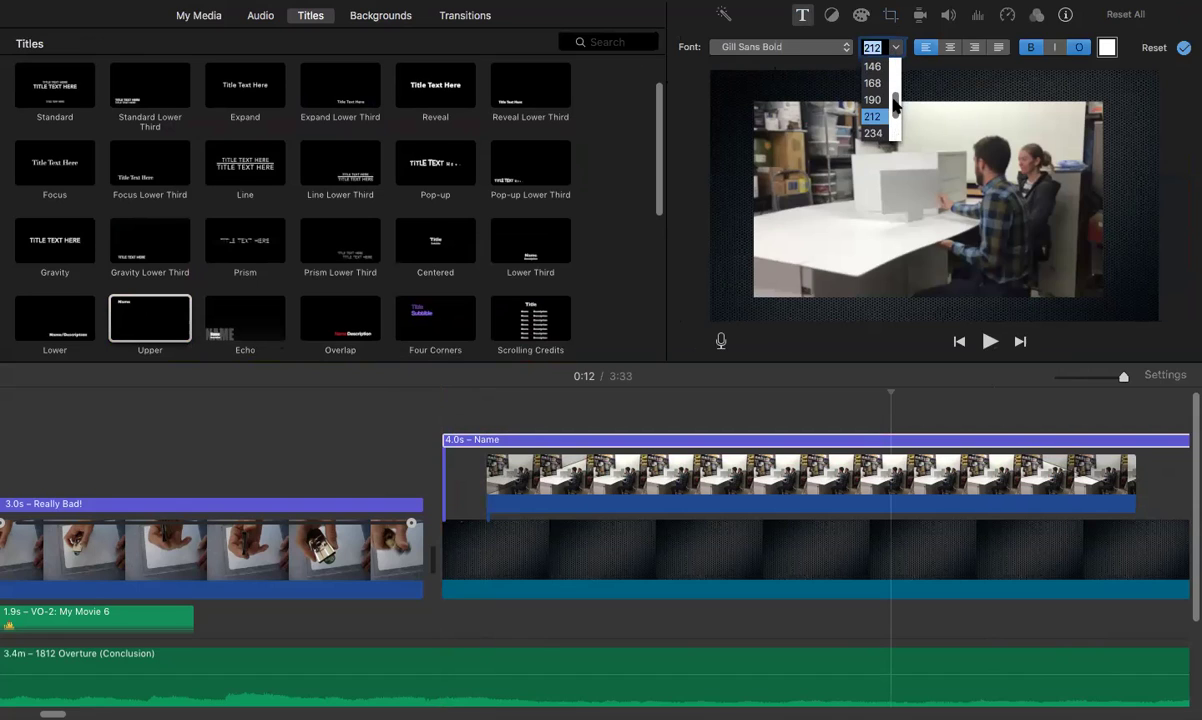
{"action": "left_click", "coordinate": [876, 84]}
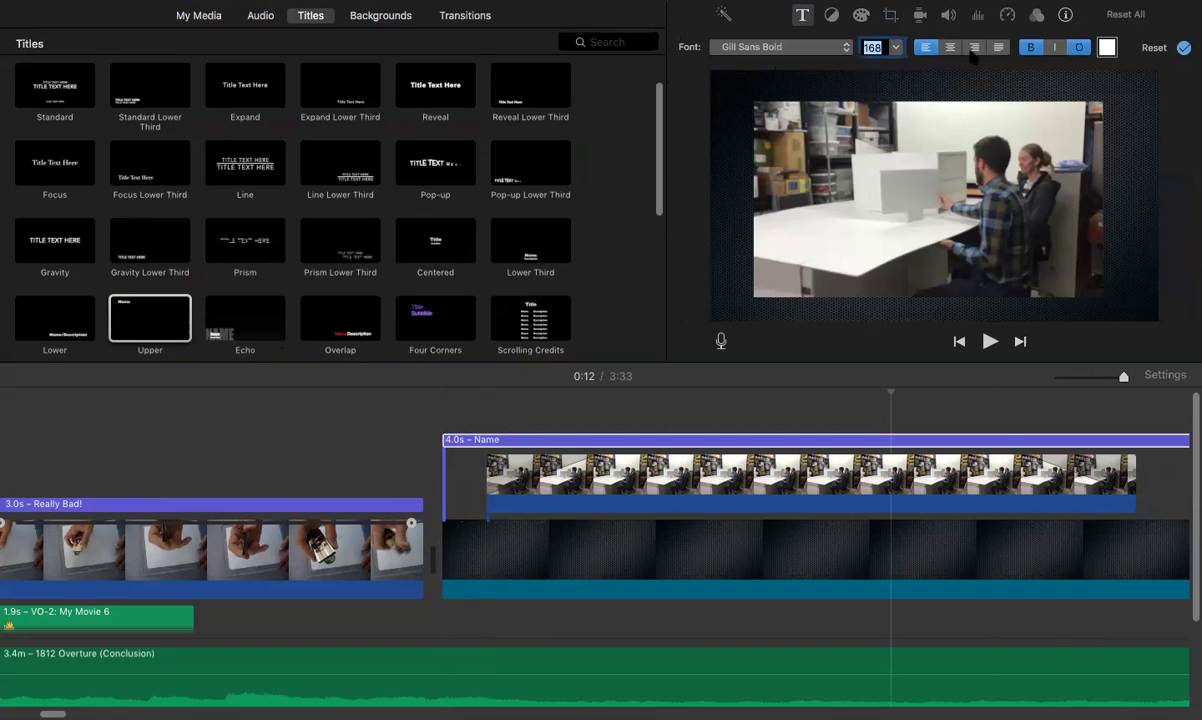
{"action": "left_click", "coordinate": [1183, 49]}
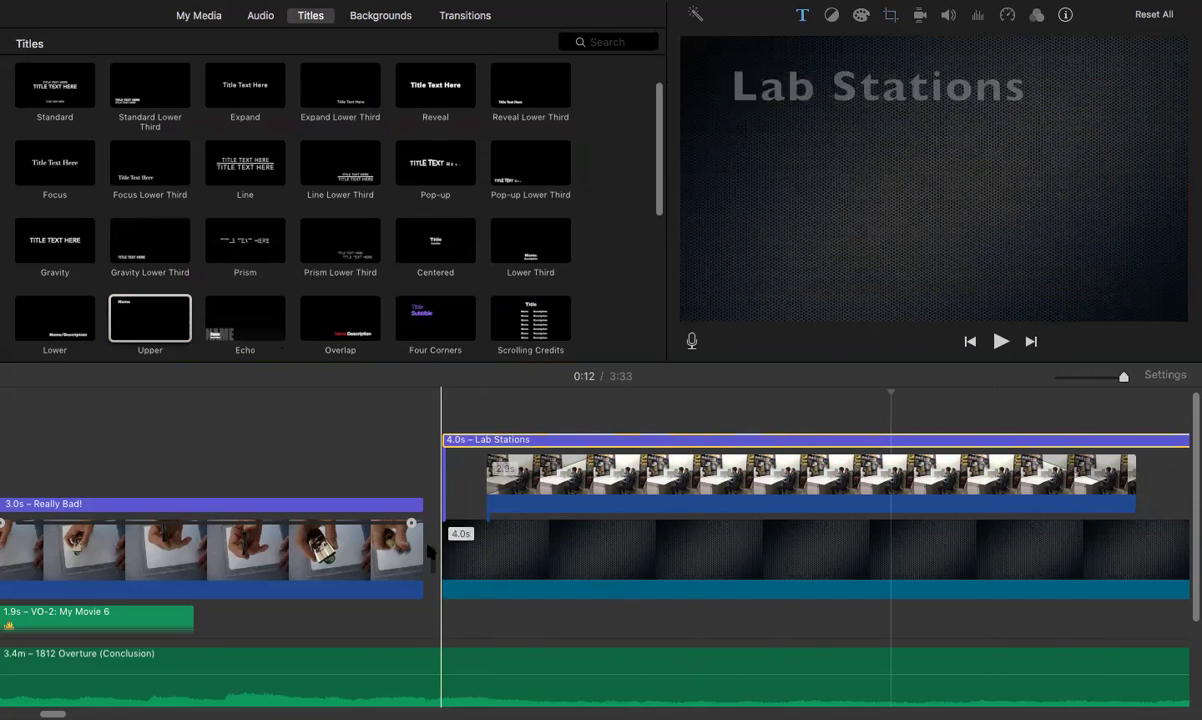
{"action": "left_click", "coordinate": [594, 527]}
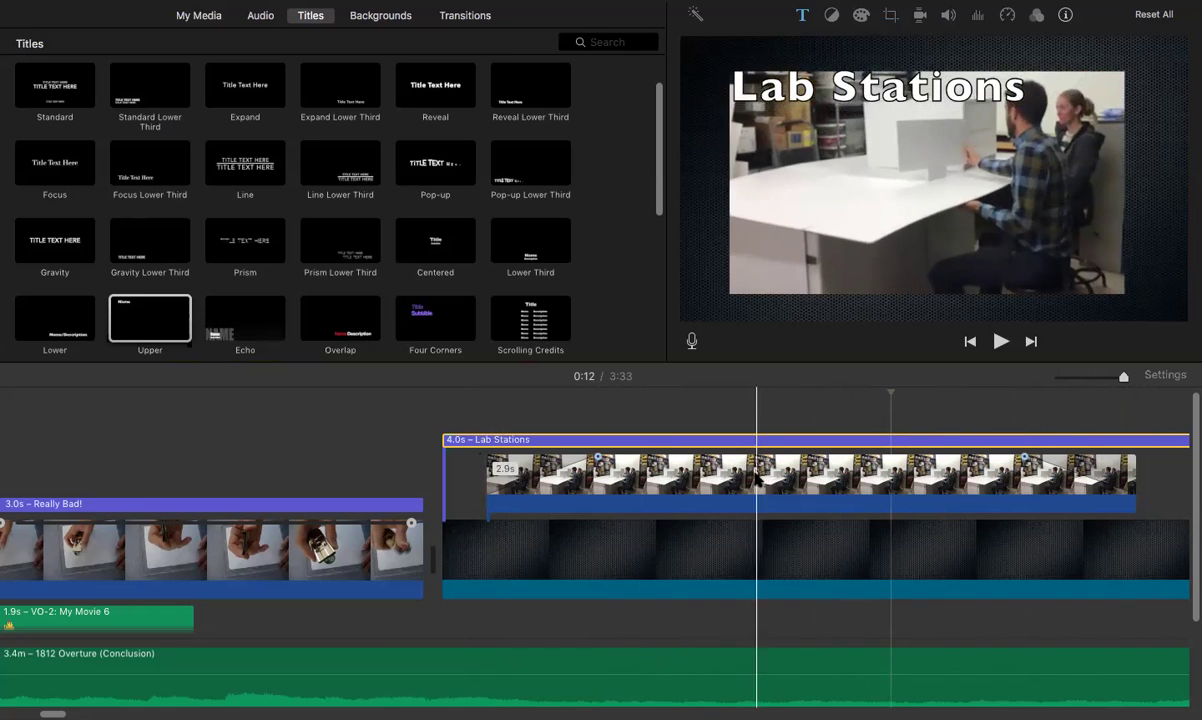
Step: Add the Scrolling Credits title after the Industrial background and start its title text with "Projects 2020"
{"action": "scroll", "coordinate": [600, 540], "scroll_direction": "right", "scroll_amount": 10}
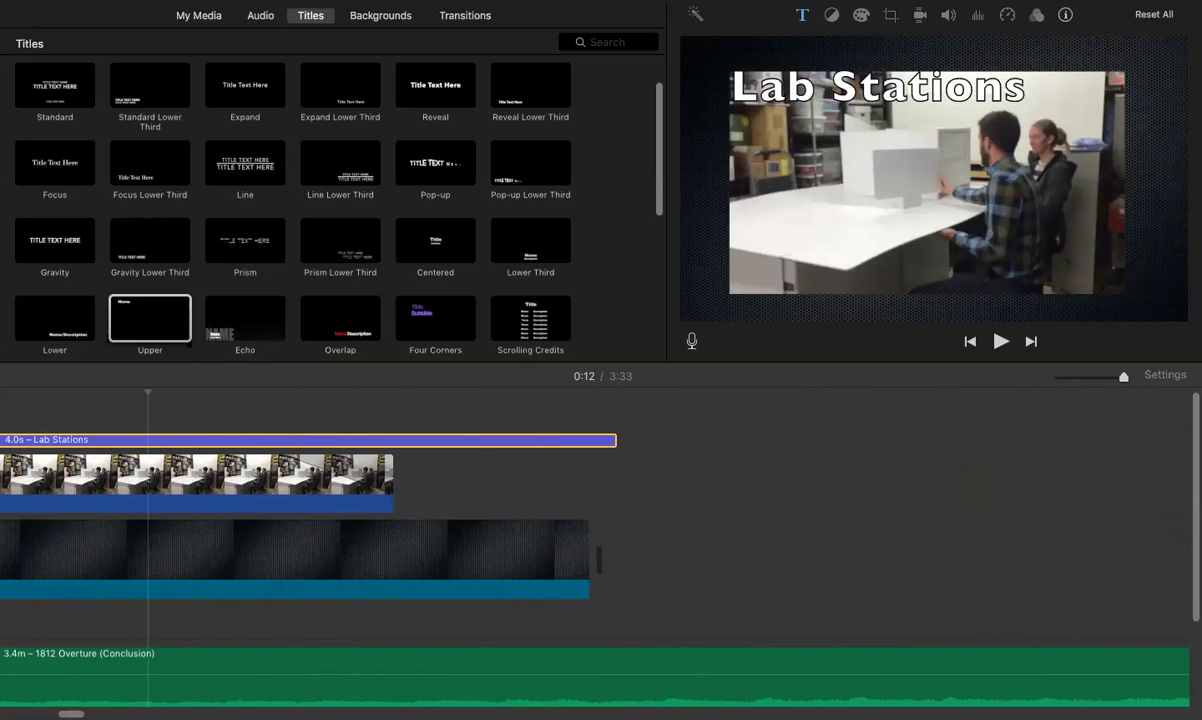
{"action": "left_click", "coordinate": [515, 315]}
{"action": "left_click_drag", "start_coordinate": [515, 315], "coordinate": [596, 558]}
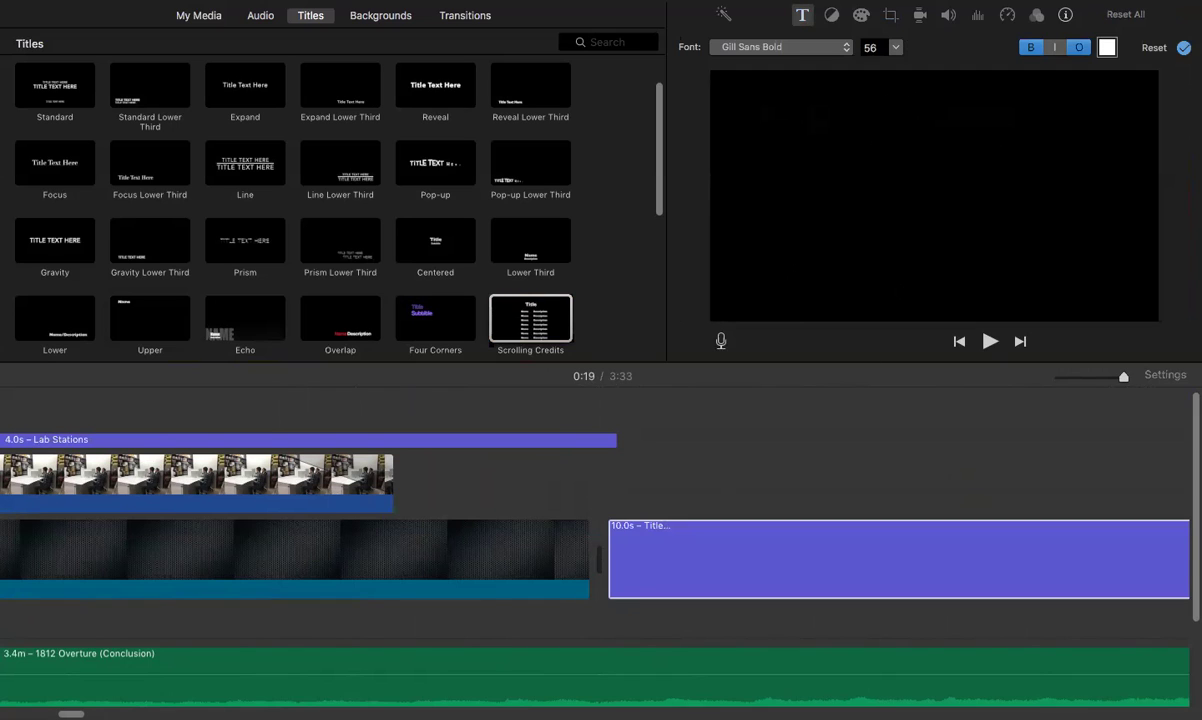
{"action": "left_click", "coordinate": [797, 569]}
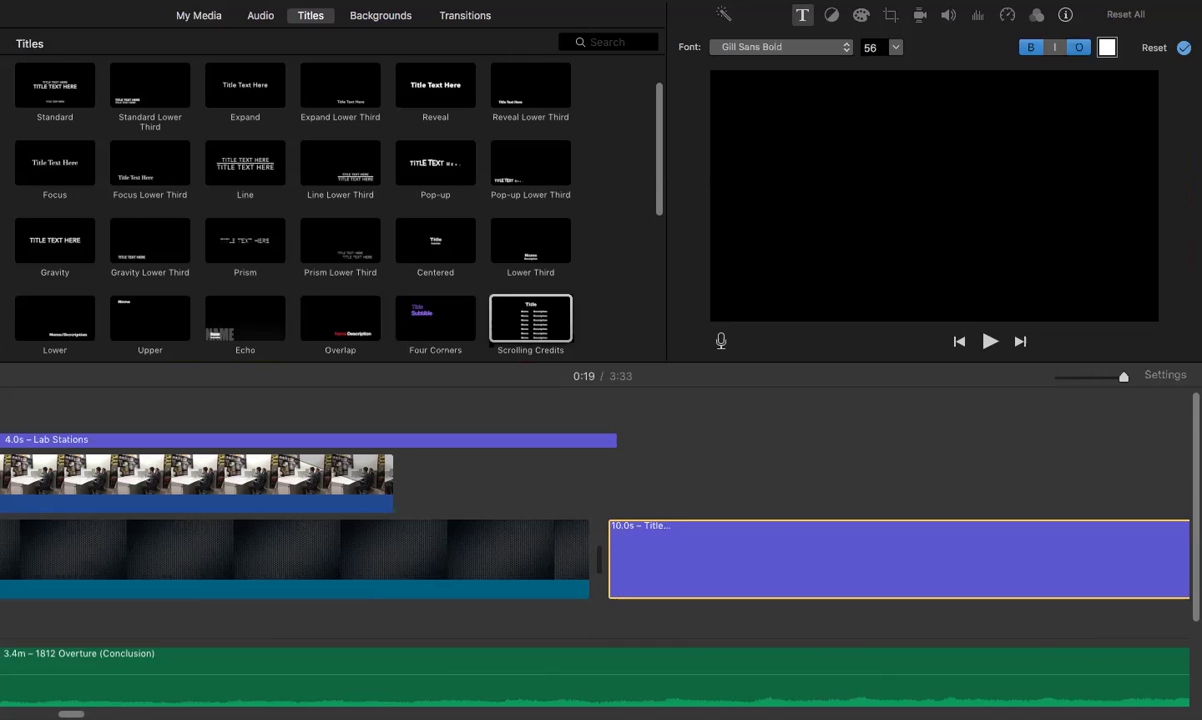
{"action": "scroll", "coordinate": [113, 685], "scroll_direction": "right", "scroll_amount": 10}
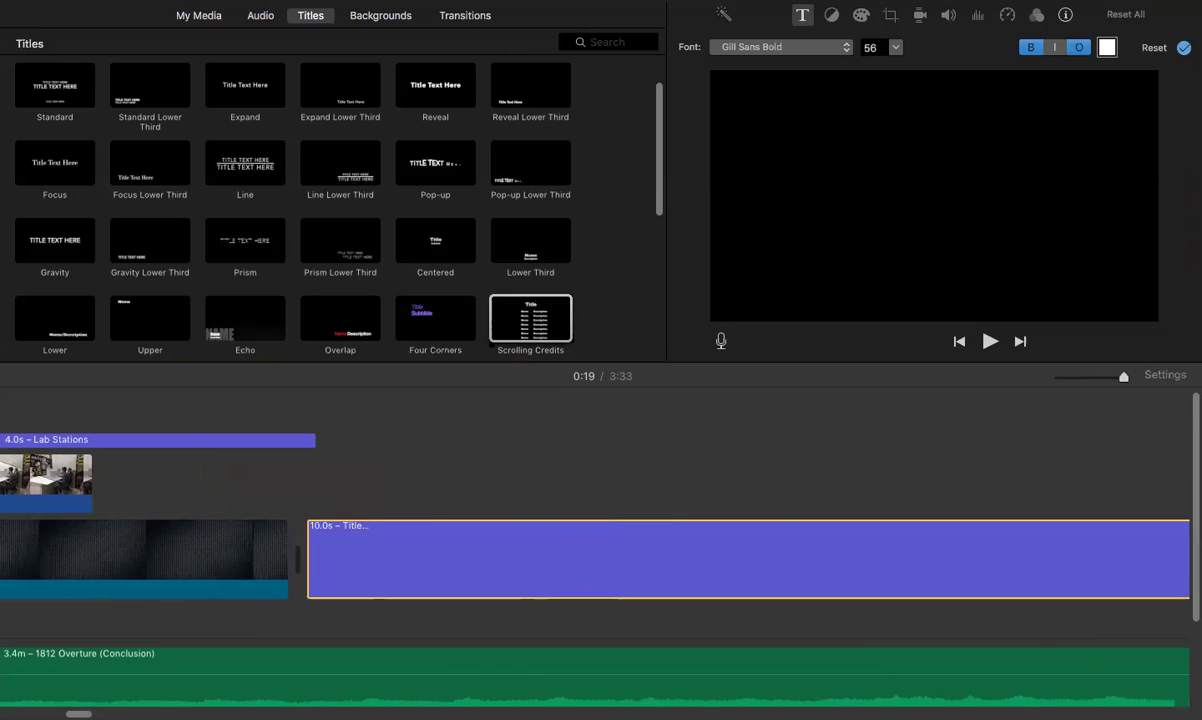
Step: Split the 1812 Overture music just after the end of the credits and delete the remaining part
{"action": "left_click", "coordinate": [126, 665]}
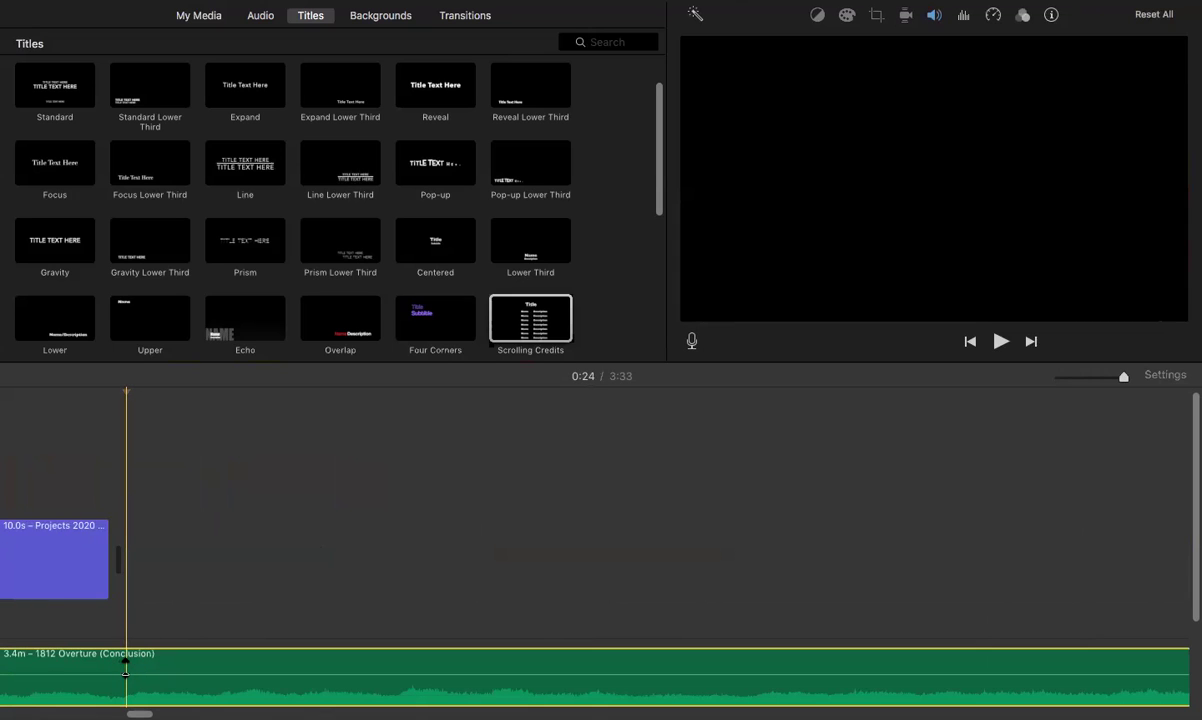
{"action": "right_click", "coordinate": [125, 665]}
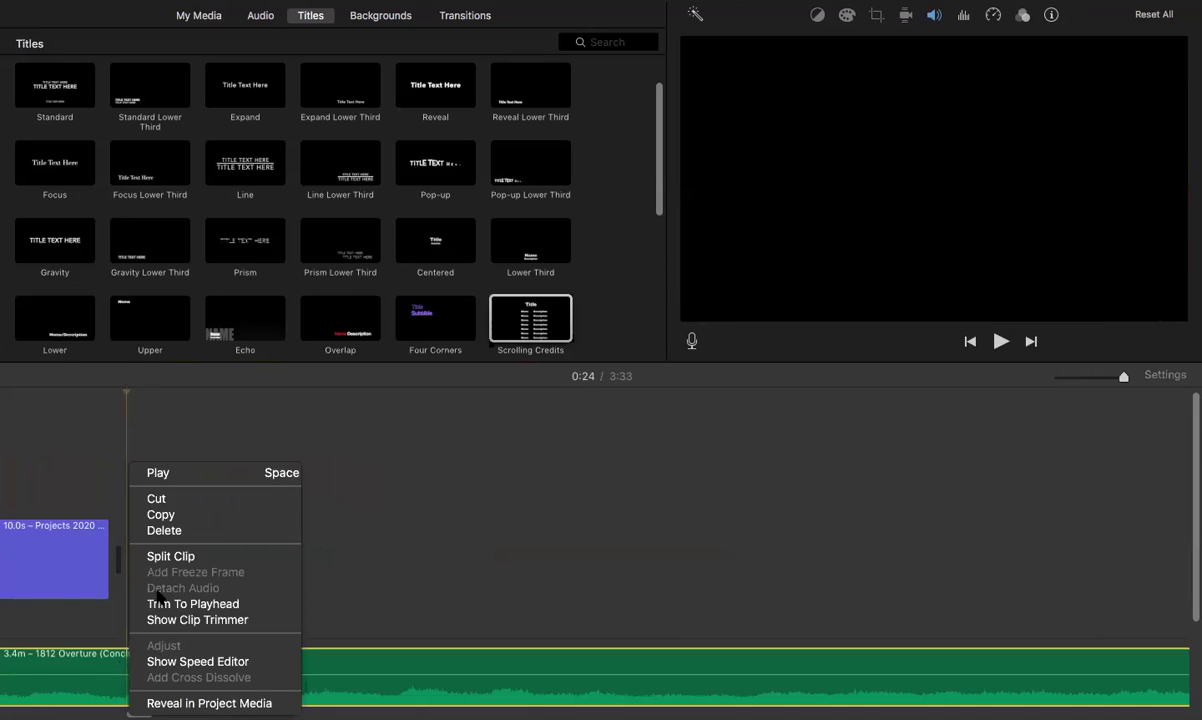
{"action": "left_click", "coordinate": [170, 556]}
{"action": "left_click", "coordinate": [258, 665]}
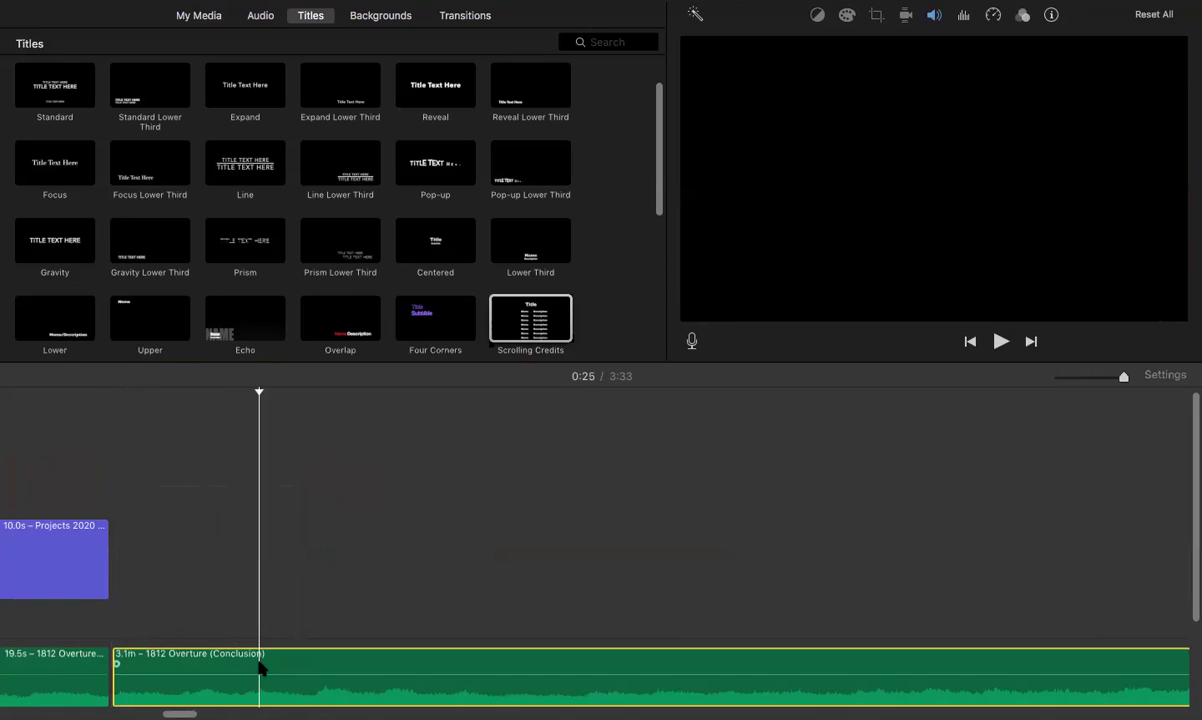
{"action": "key", "text": "Delete"}
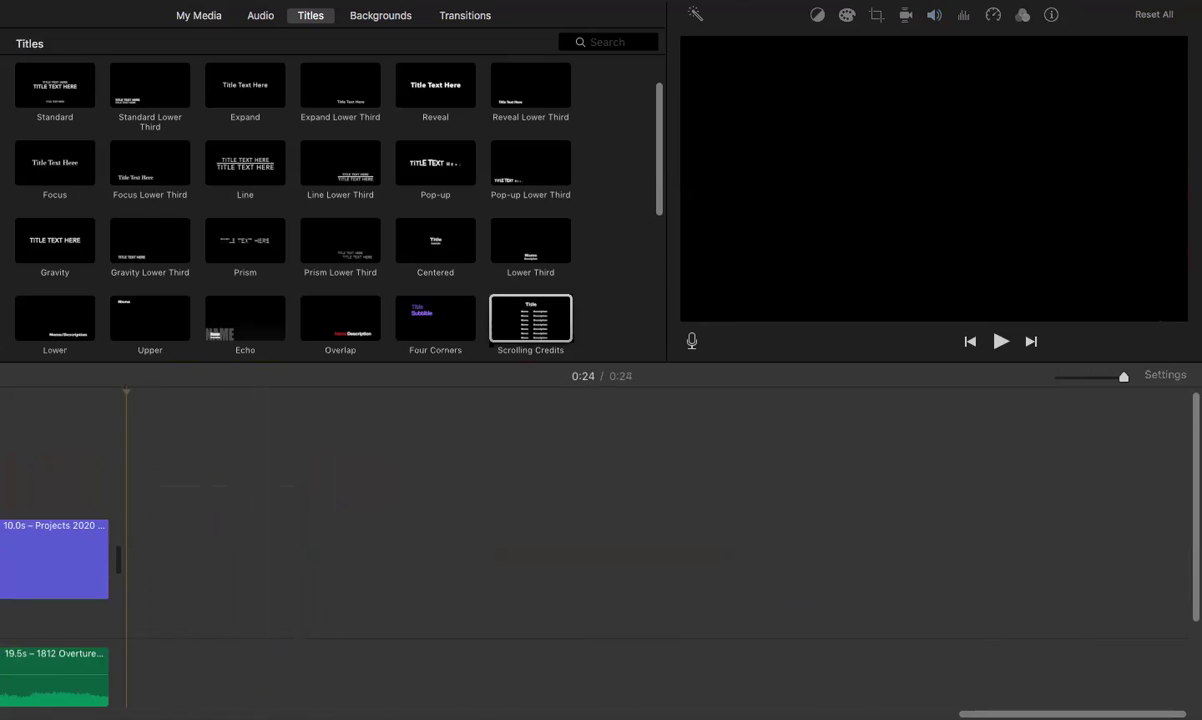
{"action": "scroll", "coordinate": [429, 687], "scroll_direction": "left", "scroll_amount": 15}
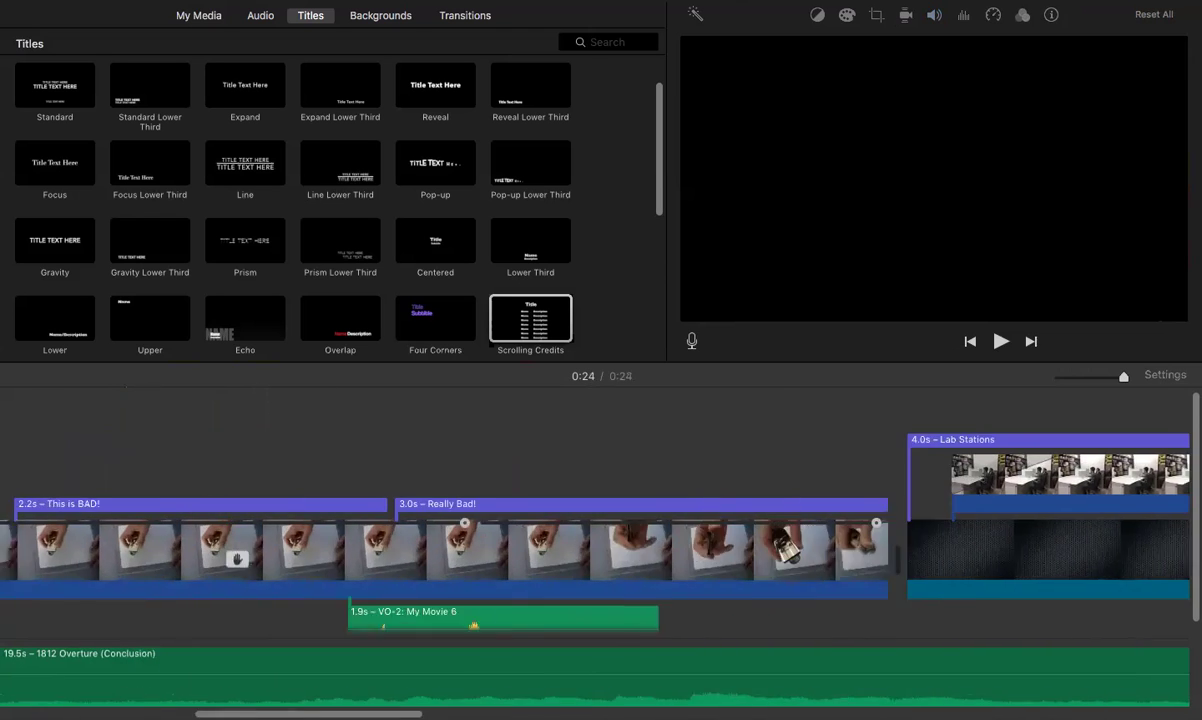
{"action": "scroll", "coordinate": [21, 650], "scroll_direction": "left", "scroll_amount": 6}
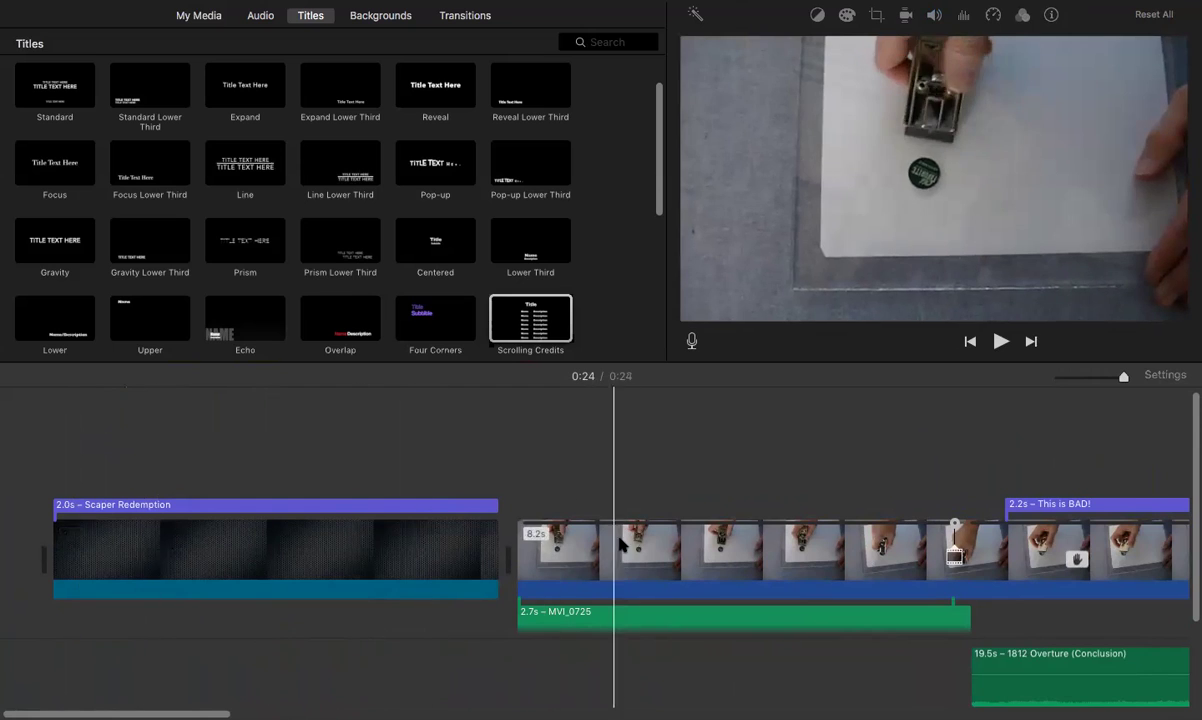
{"action": "scroll", "coordinate": [600, 550], "scroll_direction": "right", "scroll_amount": 10}
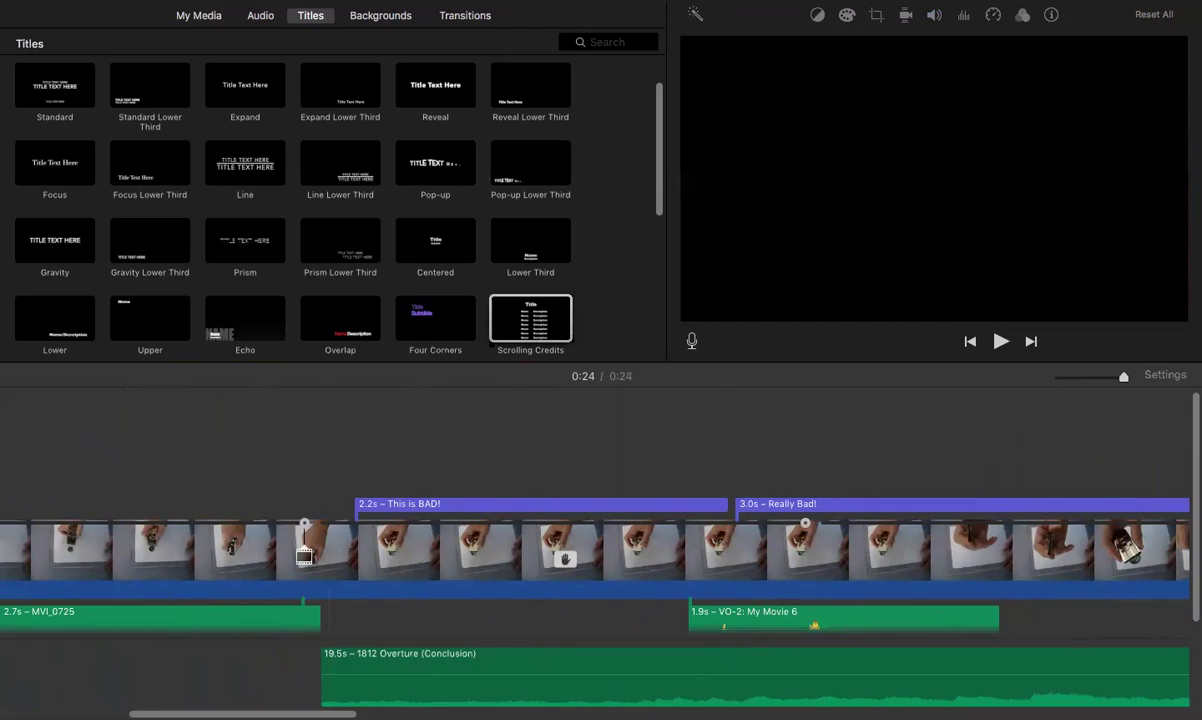
Step: Move the 1812 Overture music earlier so it starts with the first video clip after the opening title
{"action": "scroll", "coordinate": [600, 550], "scroll_direction": "right", "scroll_amount": 10}
{"action": "scroll", "coordinate": [513, 536], "scroll_direction": "right", "scroll_amount": 6}
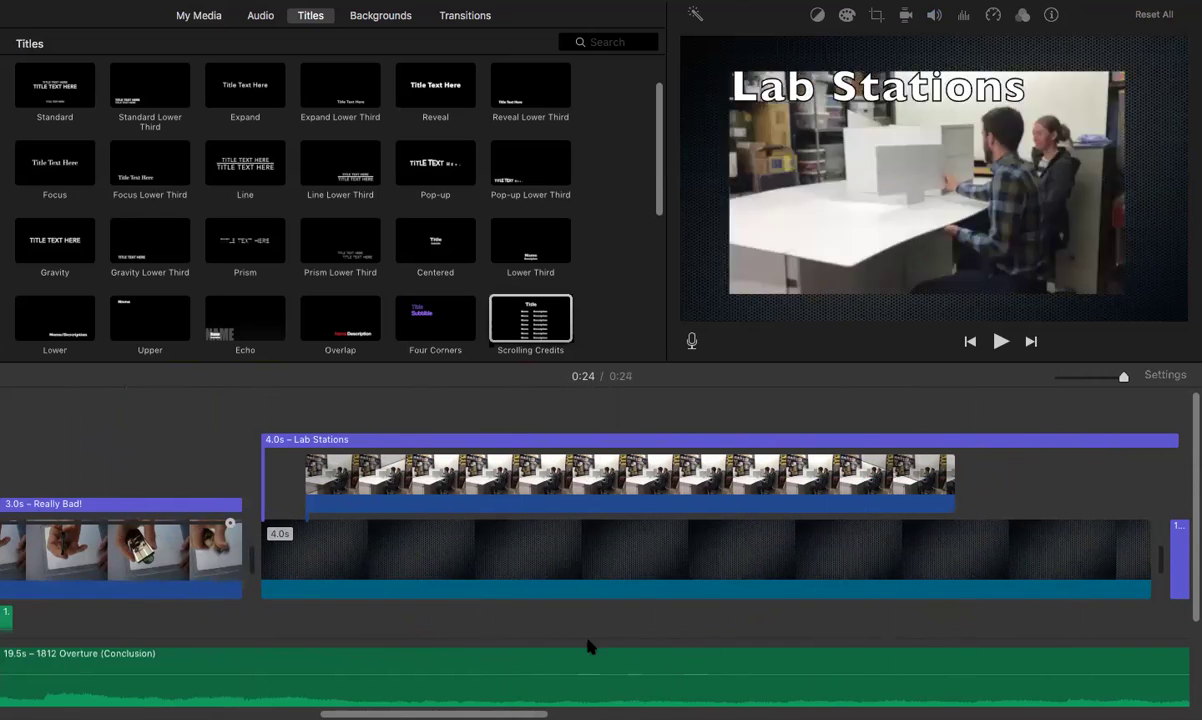
{"action": "scroll", "coordinate": [420, 568], "scroll_direction": "right", "scroll_amount": 12}
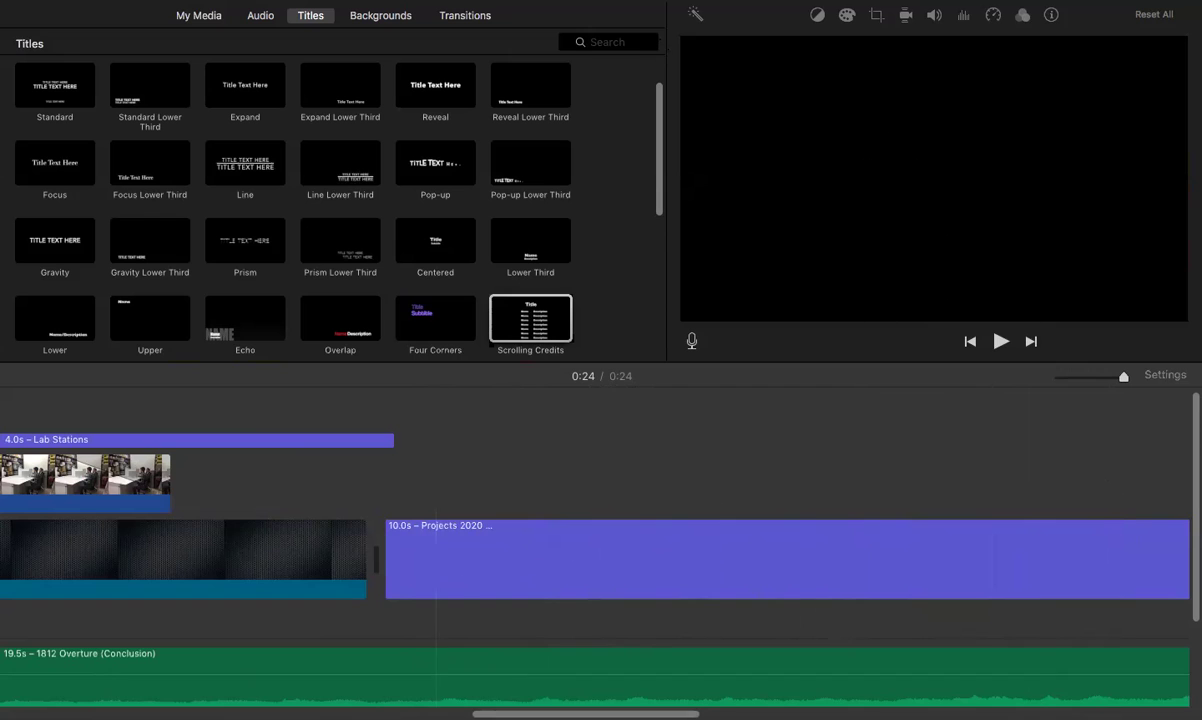
{"action": "scroll", "coordinate": [10, 672], "scroll_direction": "left", "scroll_amount": 15}
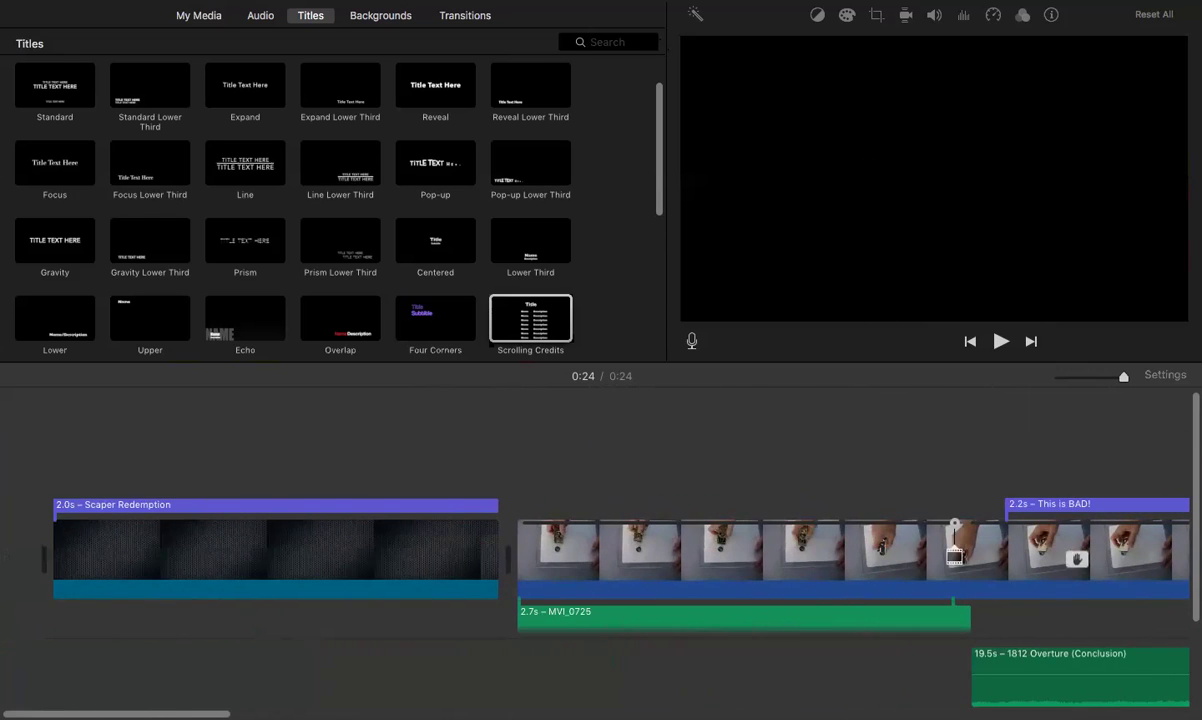
{"action": "left_click_drag", "start_coordinate": [1065, 660], "coordinate": [614, 665]}
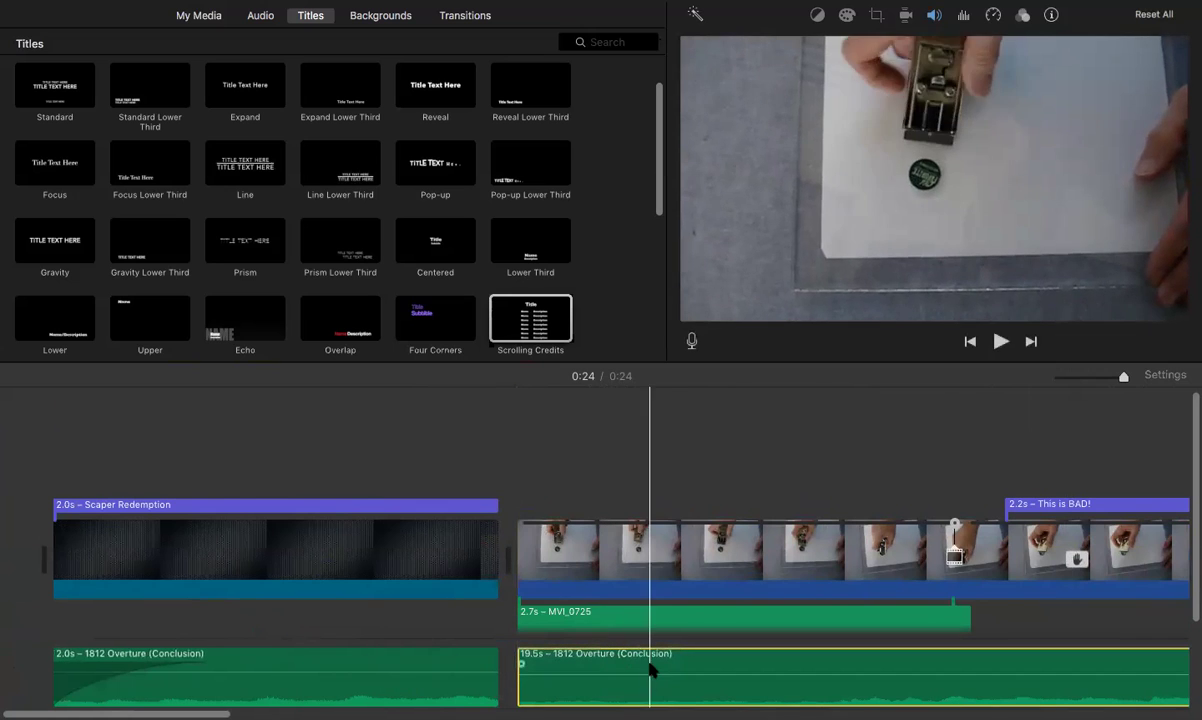
Step: Play the movie from the beginning through to the scrolling credits and stop the playback
{"action": "left_click", "coordinate": [52, 655]}
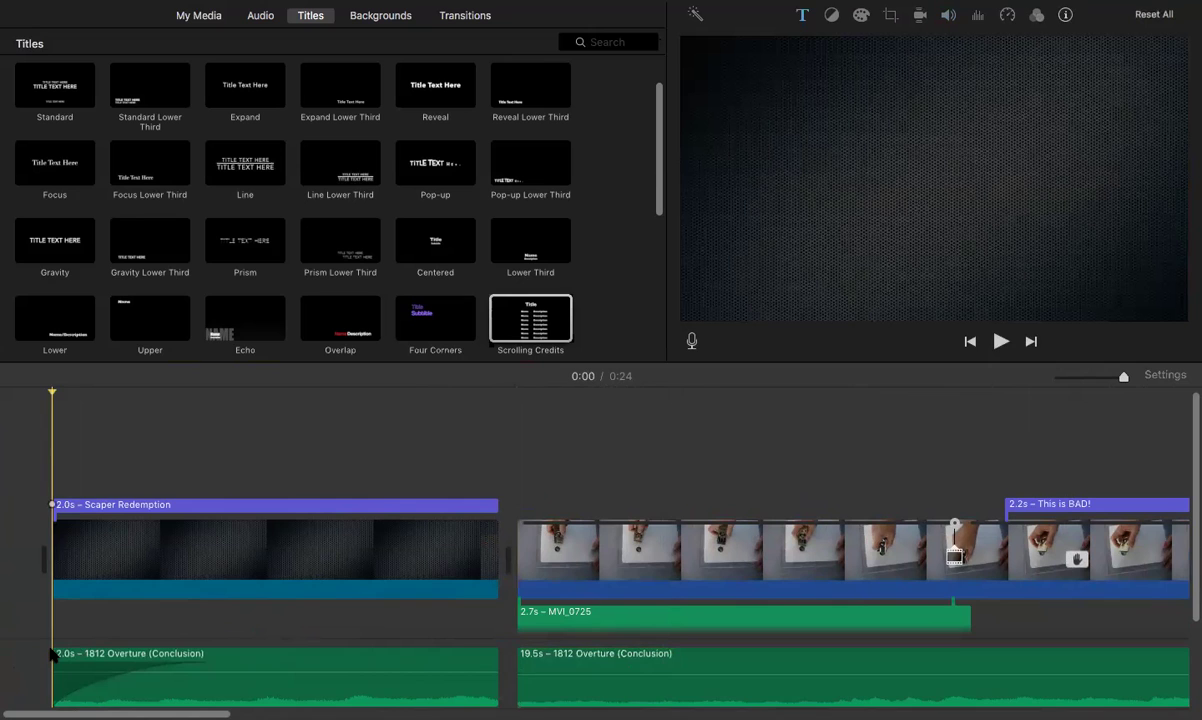
{"action": "key", "text": "space"}
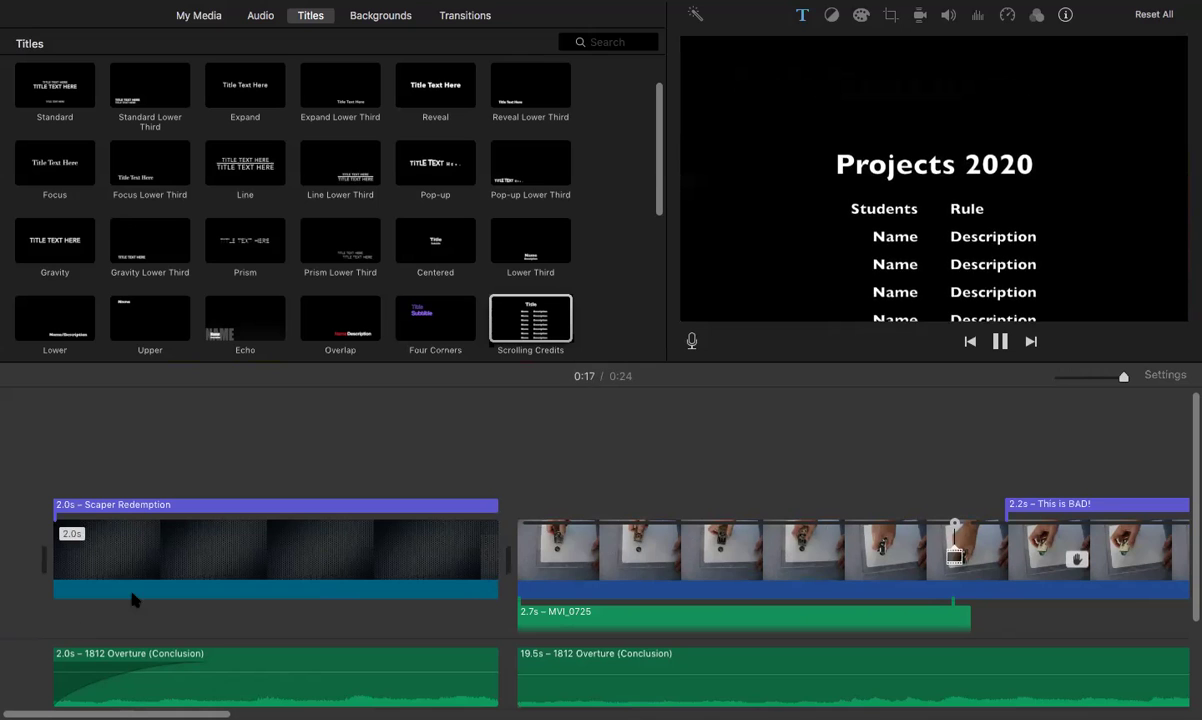
{"action": "left_click", "coordinate": [1000, 343]}
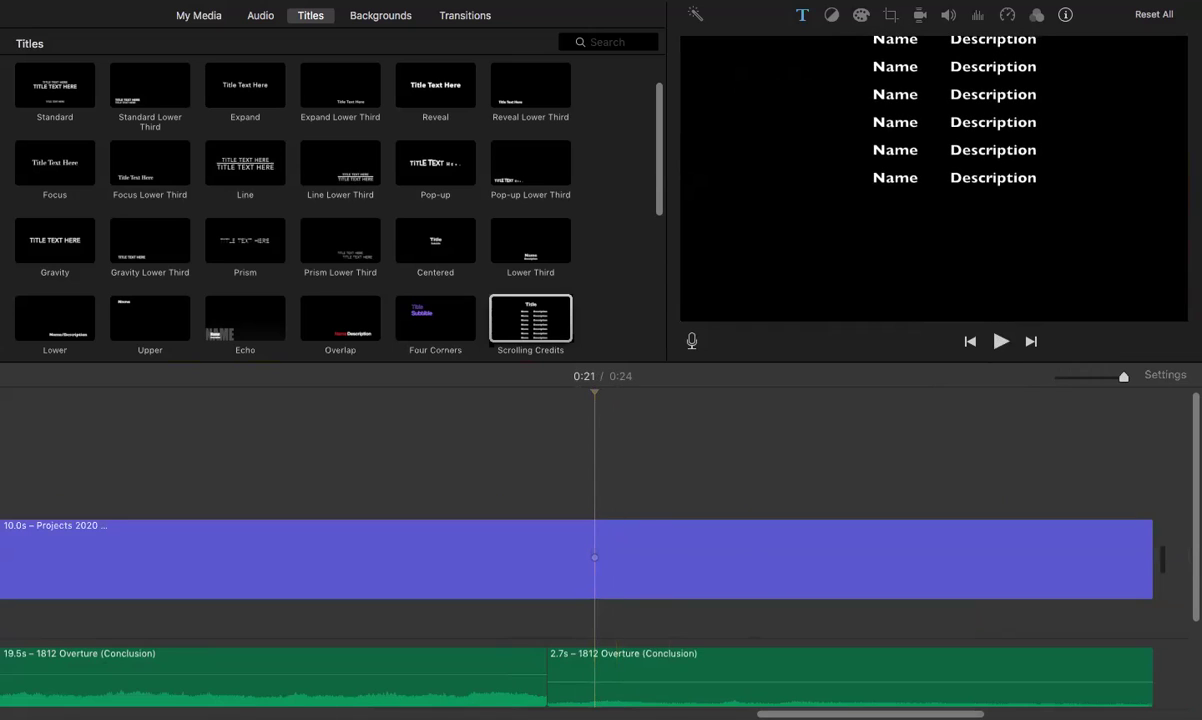
Step: Extend the picture-in-picture clip under the "Lab Stations" title to the end of the background beneath it
{"action": "scroll", "coordinate": [600, 560], "scroll_direction": "right", "scroll_amount": 5}
{"action": "scroll", "coordinate": [600, 560], "scroll_direction": "left", "scroll_amount": 8}
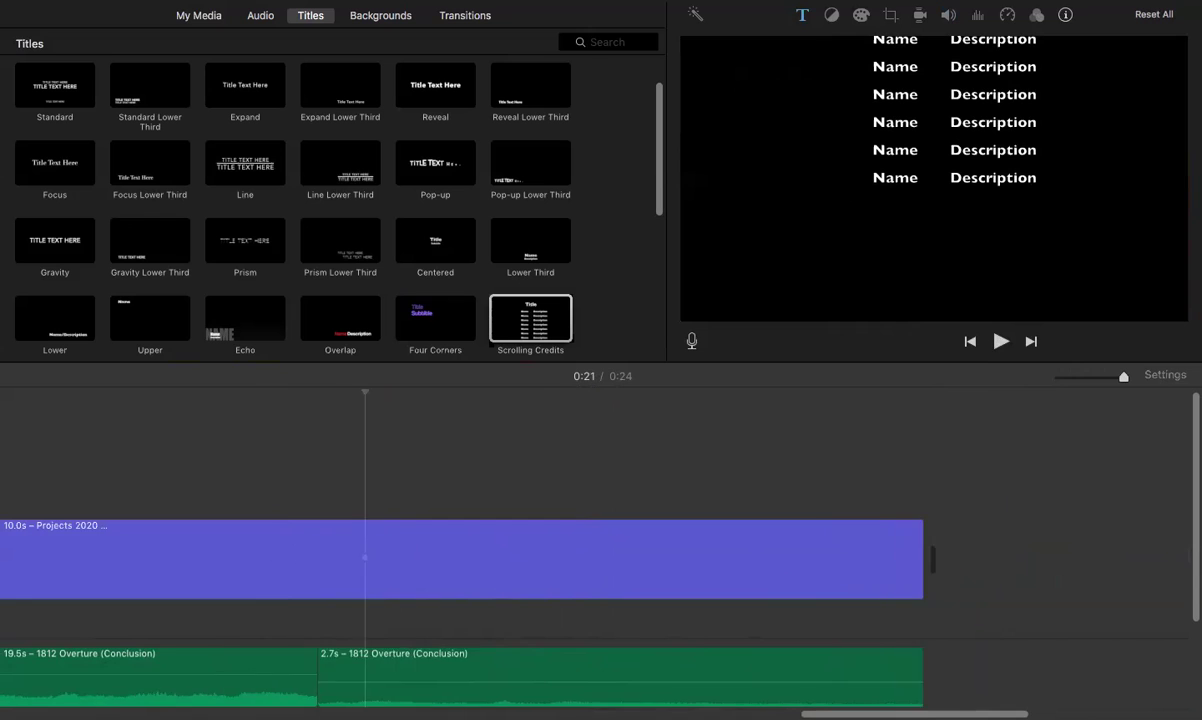
{"action": "scroll", "coordinate": [540, 670], "scroll_direction": "left", "scroll_amount": 12}
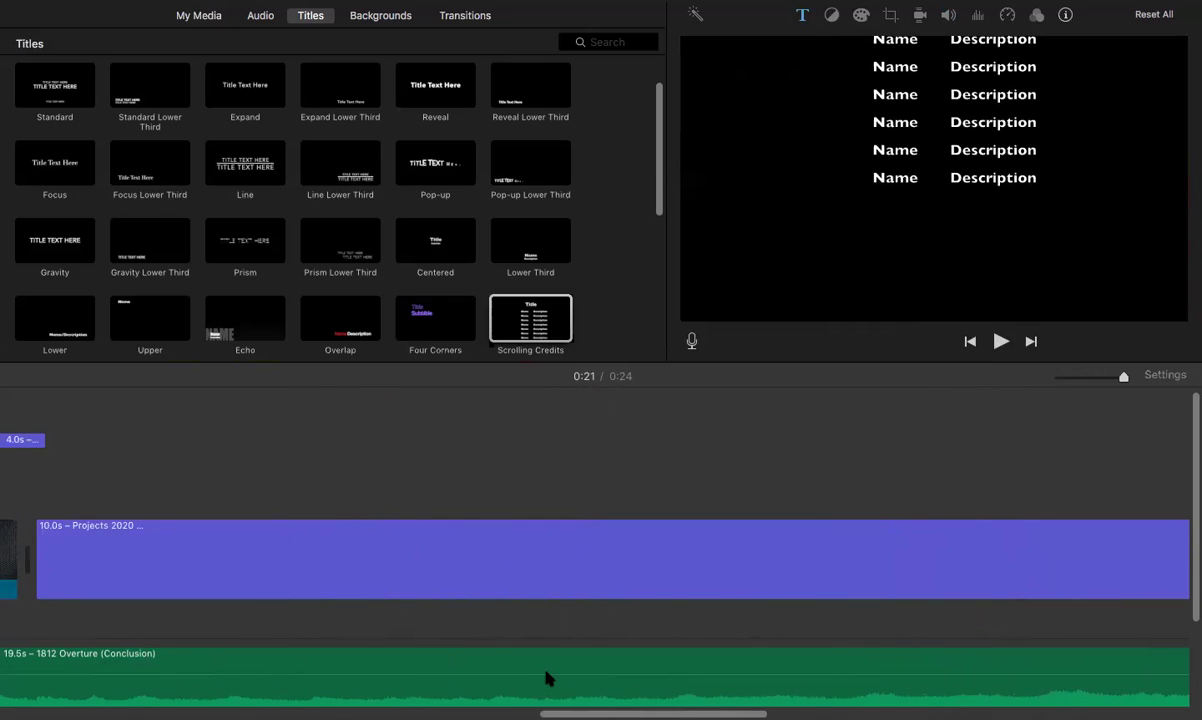
{"action": "scroll", "coordinate": [474, 670], "scroll_direction": "left", "scroll_amount": 10}
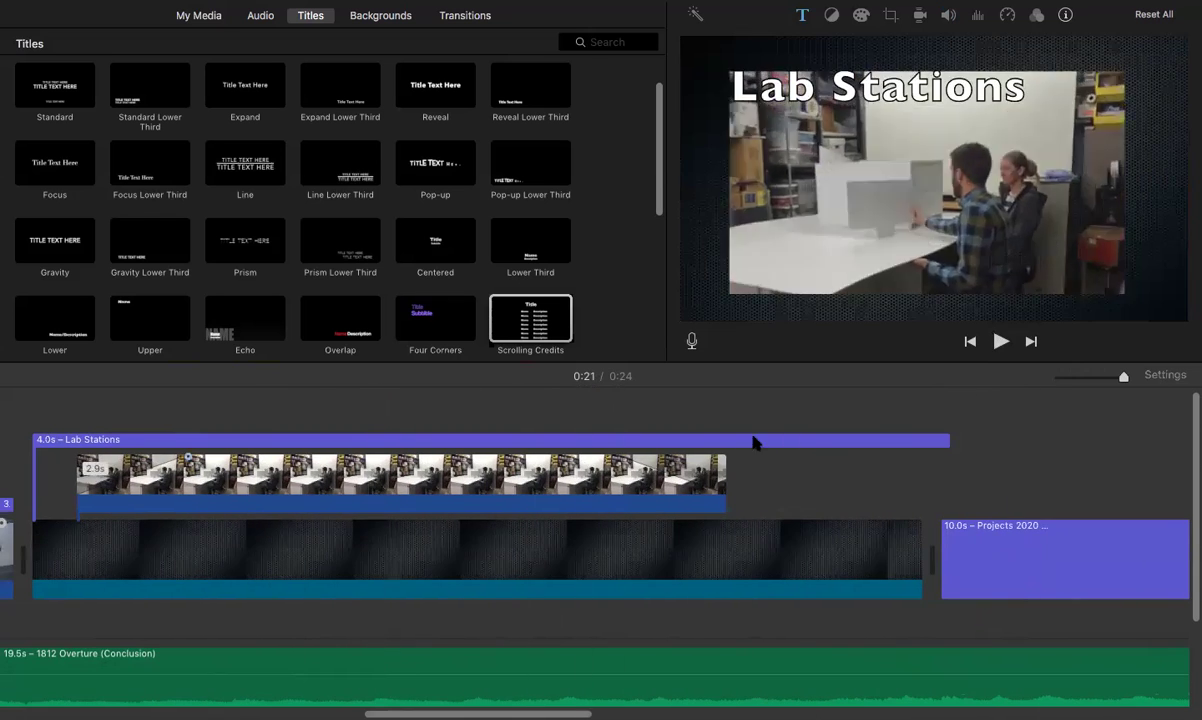
{"action": "left_click_drag", "start_coordinate": [712, 485], "coordinate": [920, 485]}
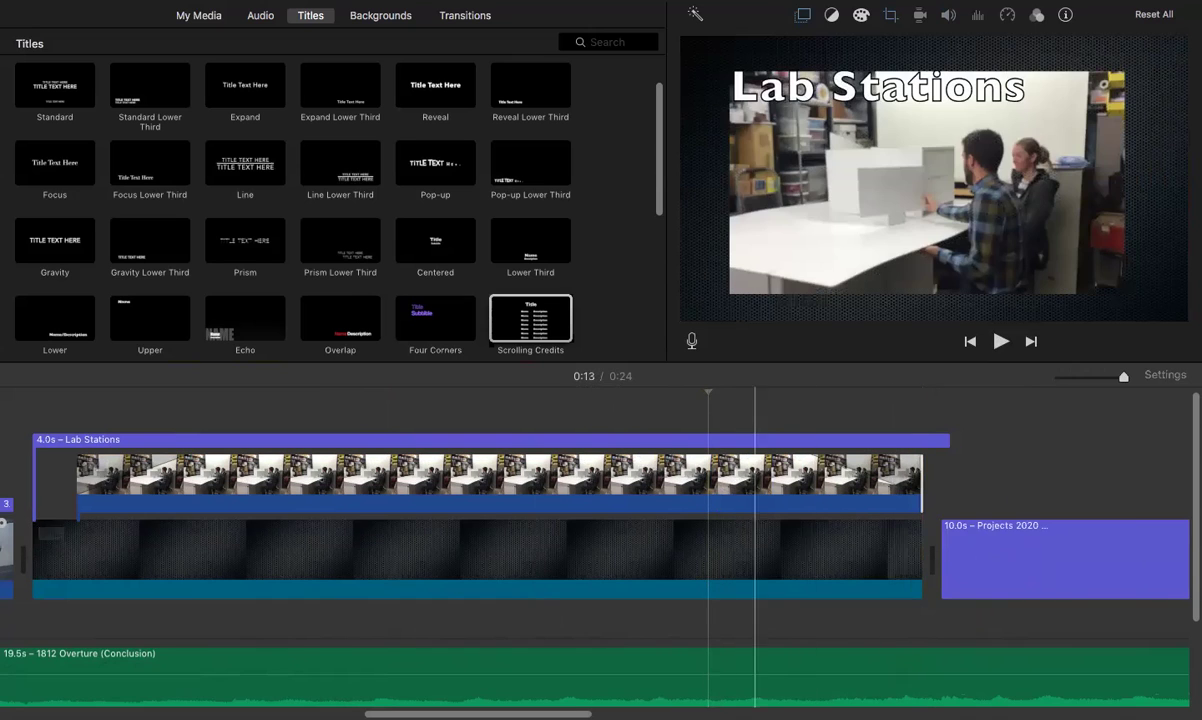
Step: Remove the 2.0 s piece of 1812 Overture music beneath the "Scaper Redemption" opening title
{"action": "scroll", "coordinate": [555, 684], "scroll_direction": "left", "scroll_amount": 15}
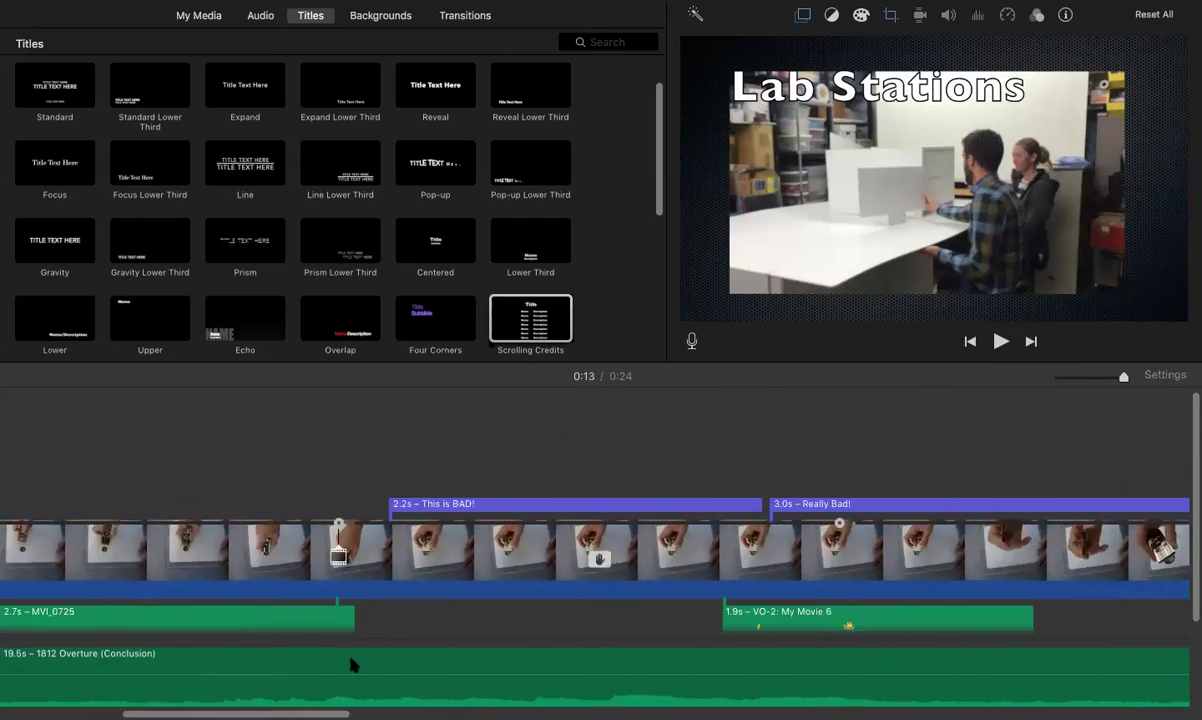
{"action": "scroll", "coordinate": [289, 656], "scroll_direction": "left", "scroll_amount": 5}
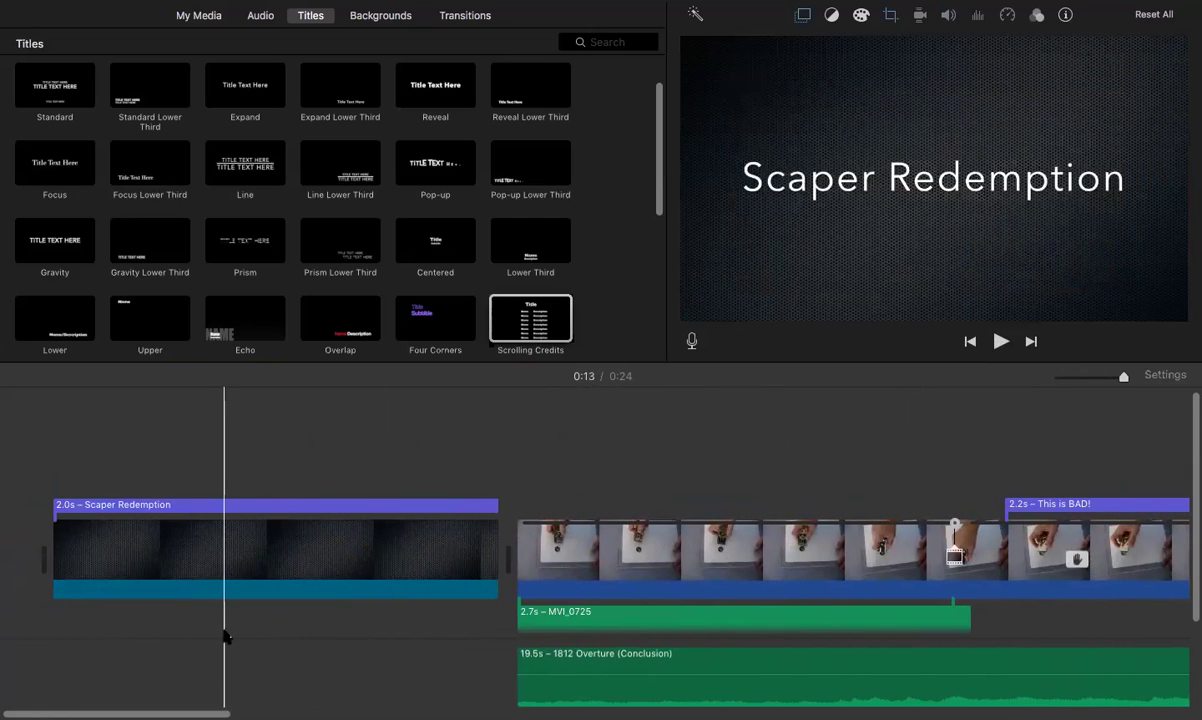